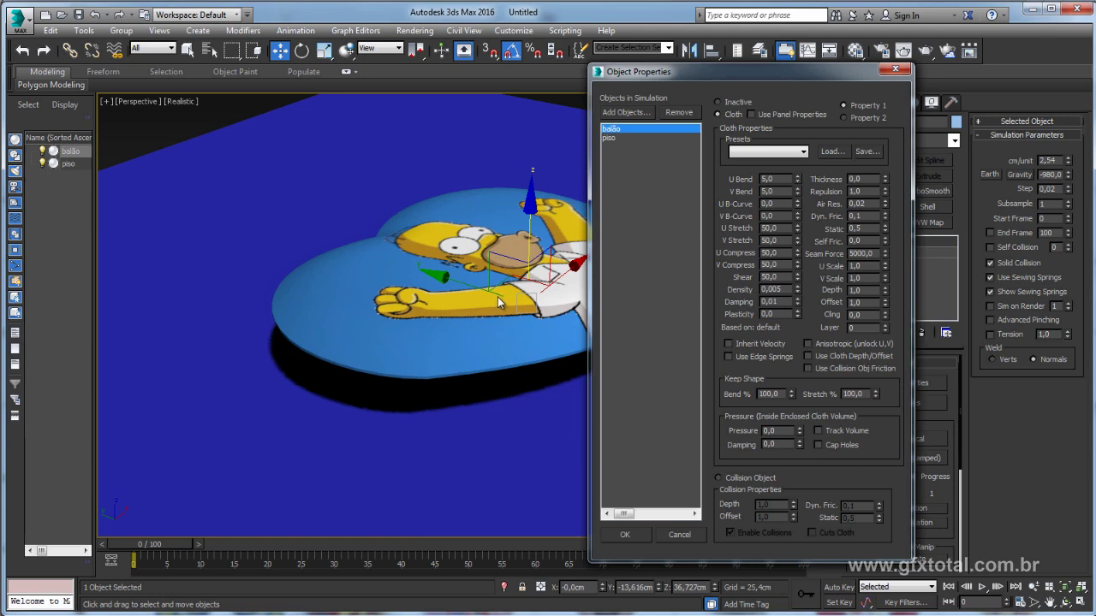
Enter a Density of 0,001 for the balão cloth in Object Properties
{"action": "left_click_drag", "start_coordinate": [764, 74], "coordinate": [792, 71]}
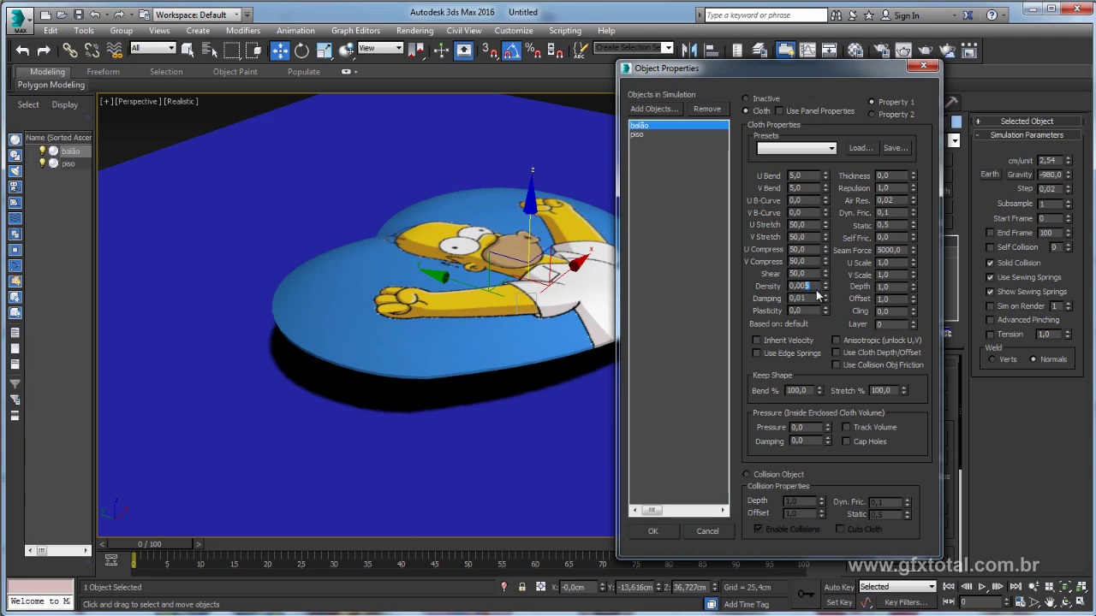
{"action": "type", "text": "0,001"}
{"action": "double_click", "coordinate": [816, 291]}
Apply the 0,001 density, run a trial cloth simulation, then erase it to flatten the balloon
{"action": "left_click", "coordinate": [665, 529]}
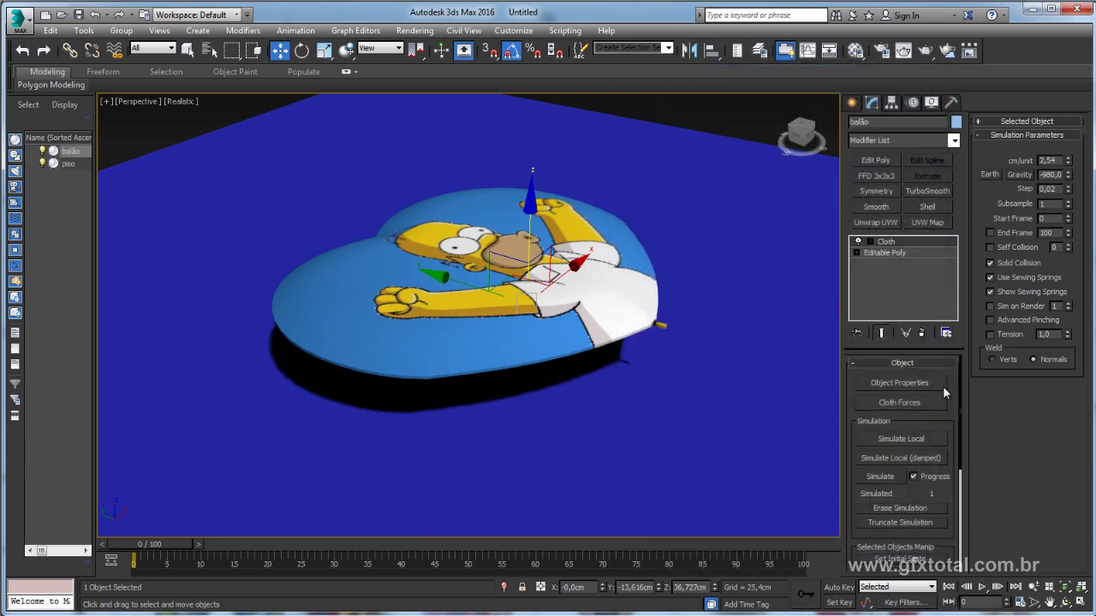
{"action": "left_click", "coordinate": [881, 476]}
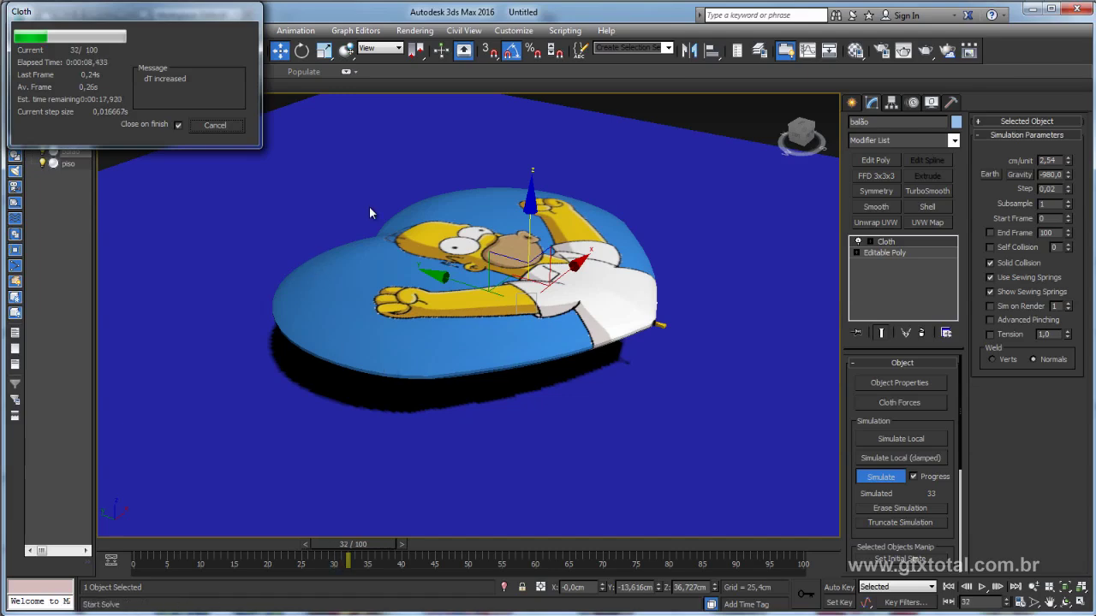
{"action": "left_click", "coordinate": [223, 125]}
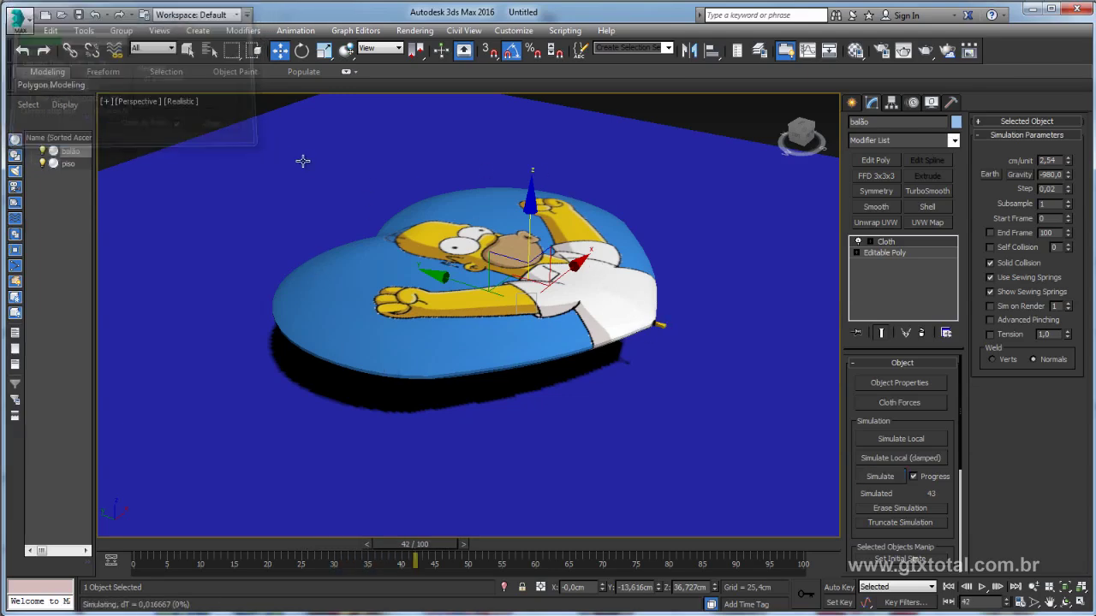
{"action": "left_click", "coordinate": [903, 509]}
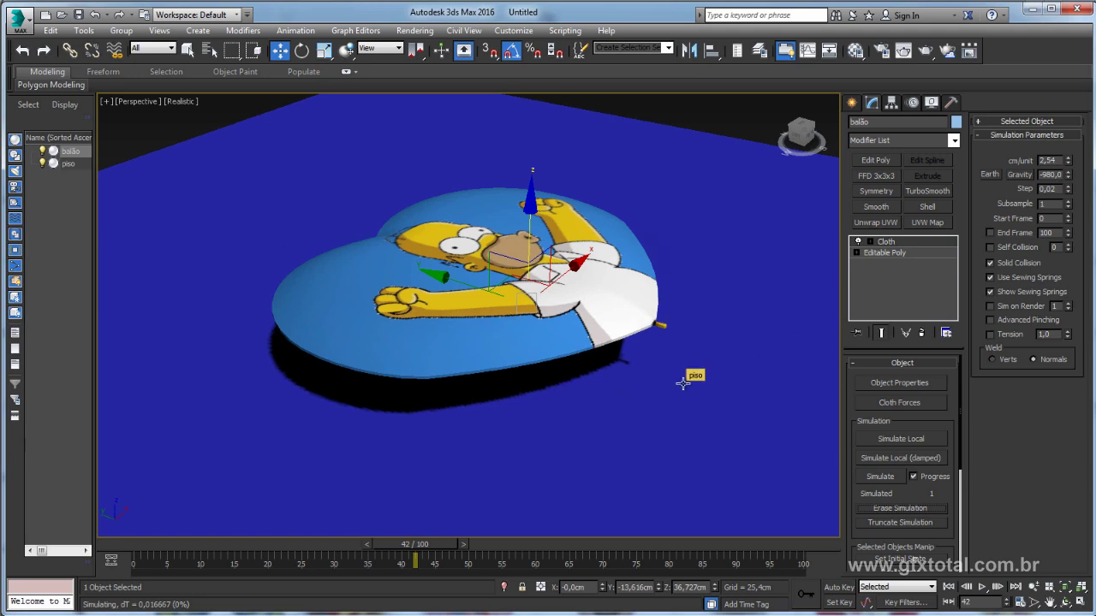
{"action": "left_click", "coordinate": [903, 385]}
Set balão's cloth Pressure to 5,0 and simulate the inflation up to frame 54
{"action": "left_click", "coordinate": [410, 124]}
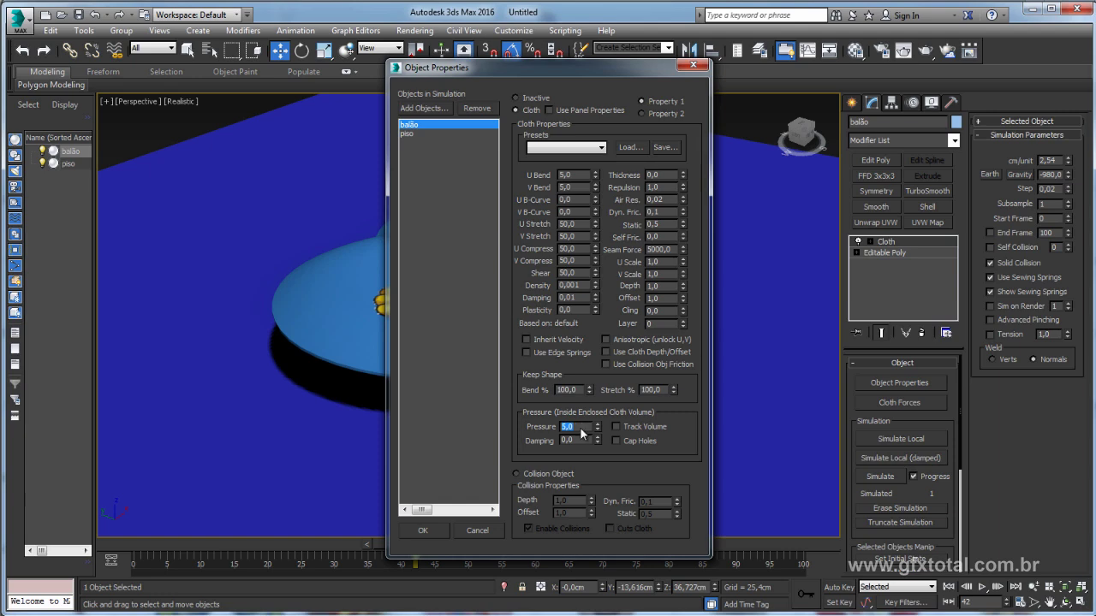
{"action": "left_click", "coordinate": [438, 532]}
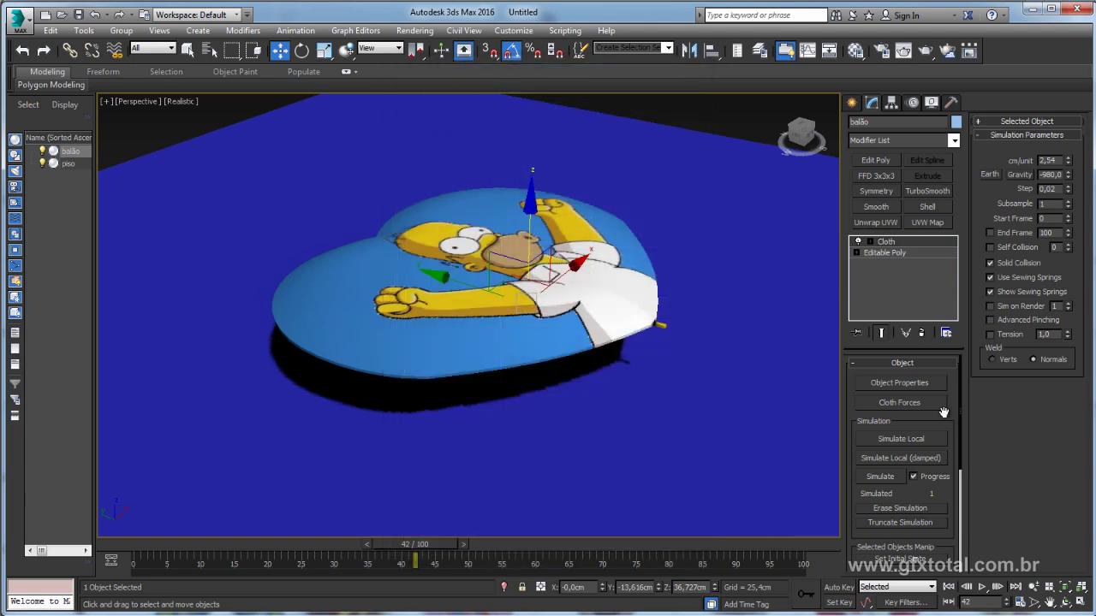
{"action": "left_click", "coordinate": [880, 478]}
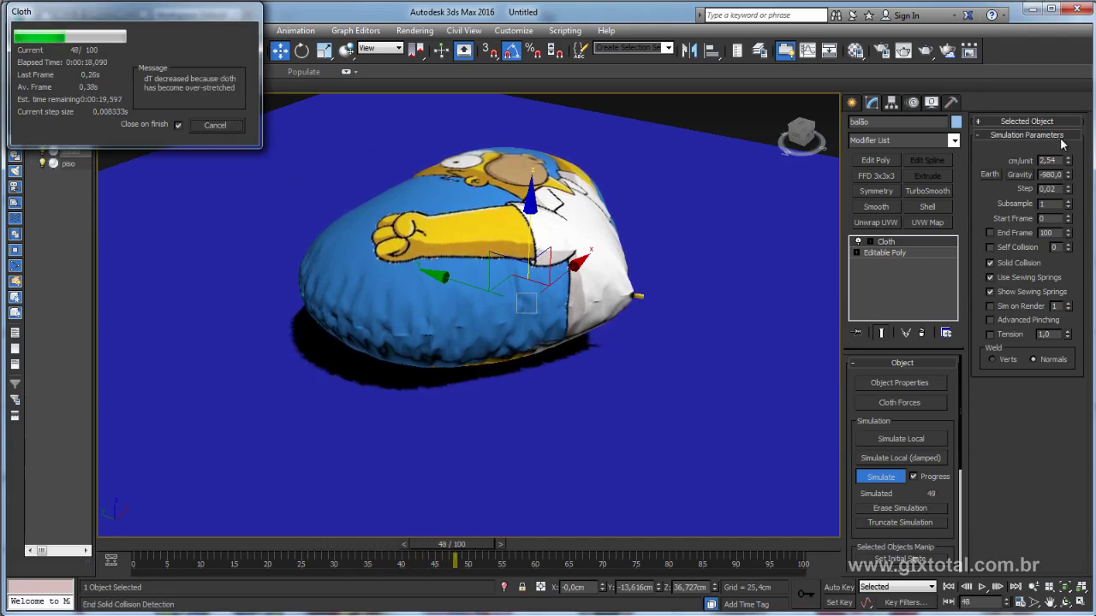
{"action": "key", "text": "Escape"}
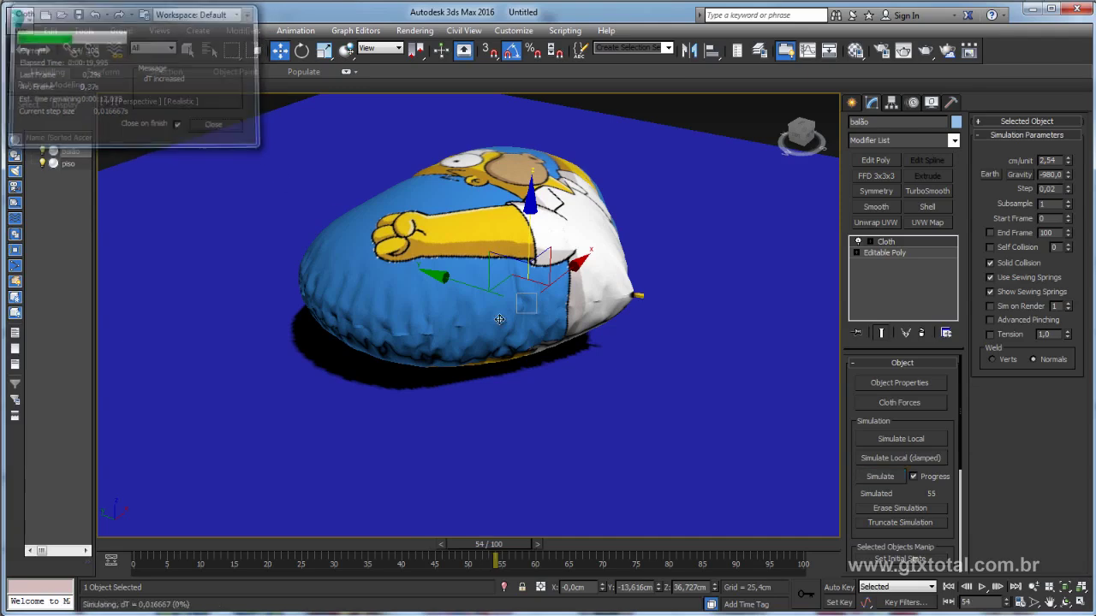
Scrub frames 0 to 62 and orbit around to inspect the inflated balloon
{"action": "middle_click_drag", "start_coordinate": [542, 397], "coordinate": [567, 362], "text": "alt"}
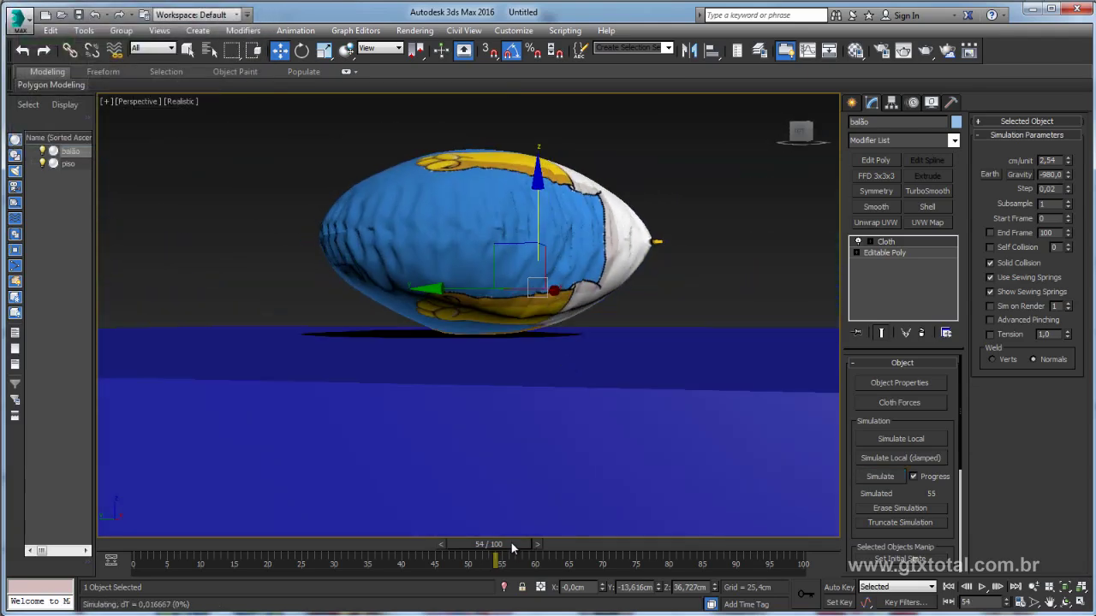
{"action": "left_click_drag", "start_coordinate": [512, 543], "coordinate": [65, 531]}
{"action": "left_click_drag", "start_coordinate": [158, 542], "coordinate": [531, 543]}
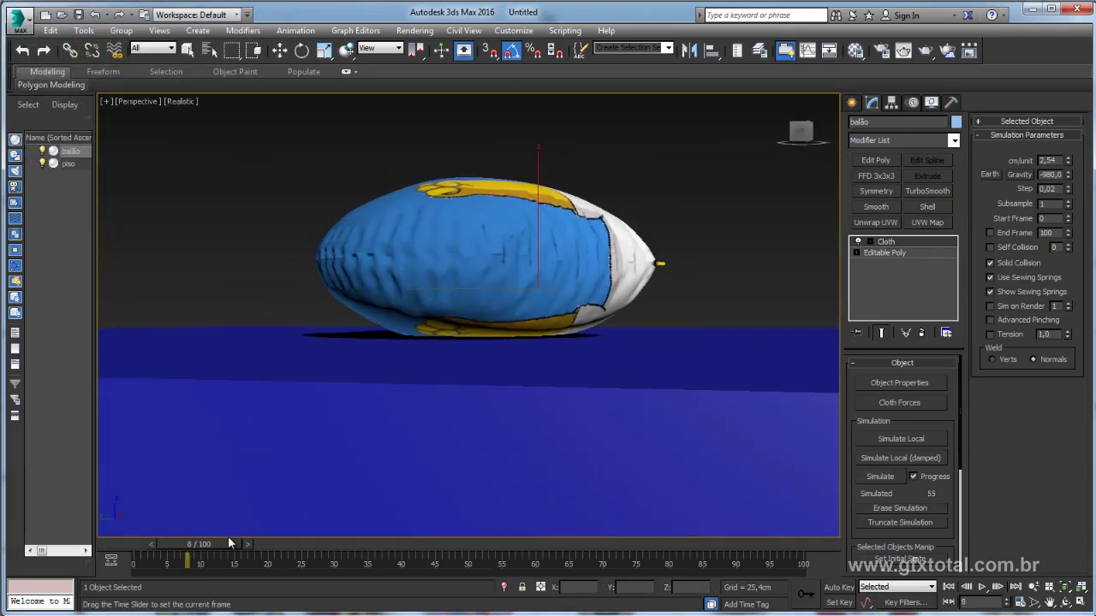
{"action": "key", "text": "w"}
{"action": "mouse_move", "coordinate": [712, 271]}
{"action": "middle_mouse_down", "text": "alt"}
{"action": "mouse_move", "coordinate": [659, 396]}
{"action": "mouse_move", "coordinate": [618, 302]}
{"action": "mouse_move", "coordinate": [463, 324]}
{"action": "middle_mouse_up", "text": "alt"}
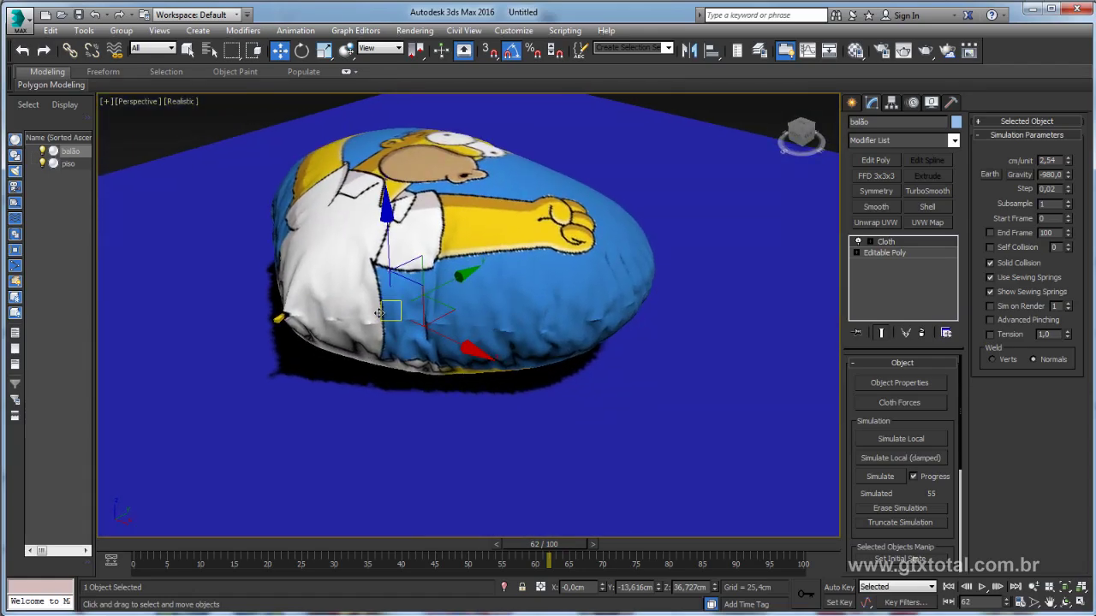
{"action": "middle_click_drag", "start_coordinate": [353, 323], "coordinate": [483, 341], "text": "alt"}
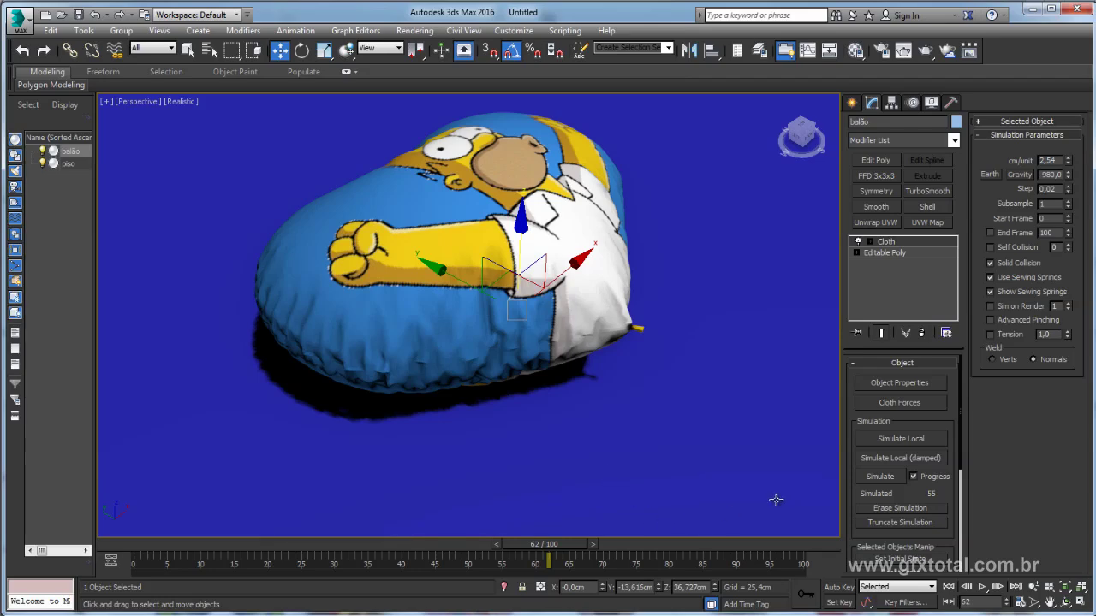
Erase the simulation and set balão's U and V Stretch to 5,0, with Plasticity 1,0
{"action": "left_click", "coordinate": [899, 507]}
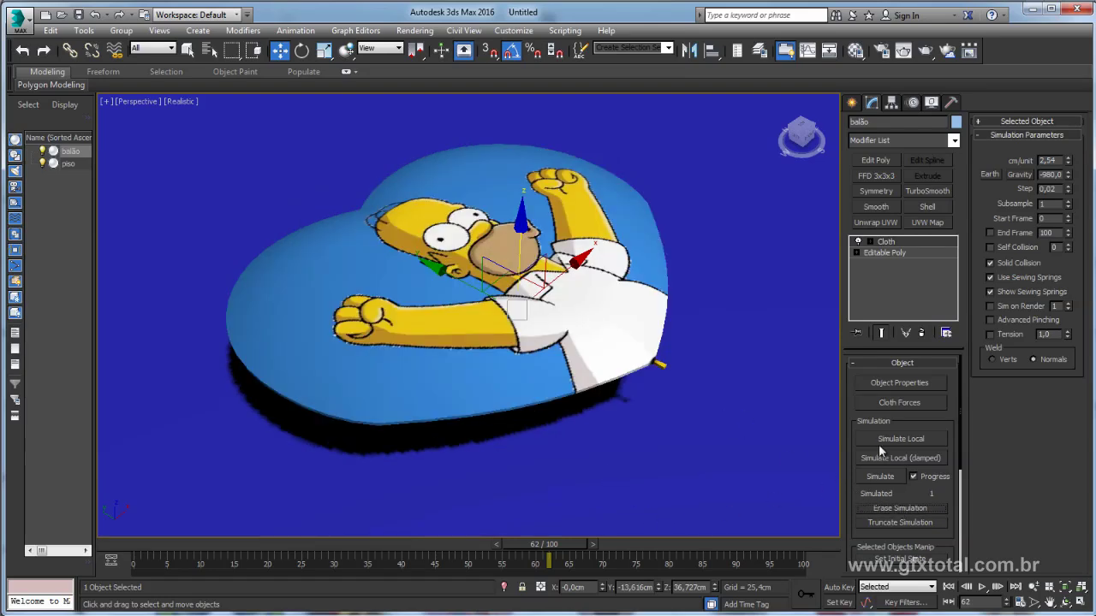
{"action": "left_click", "coordinate": [892, 383]}
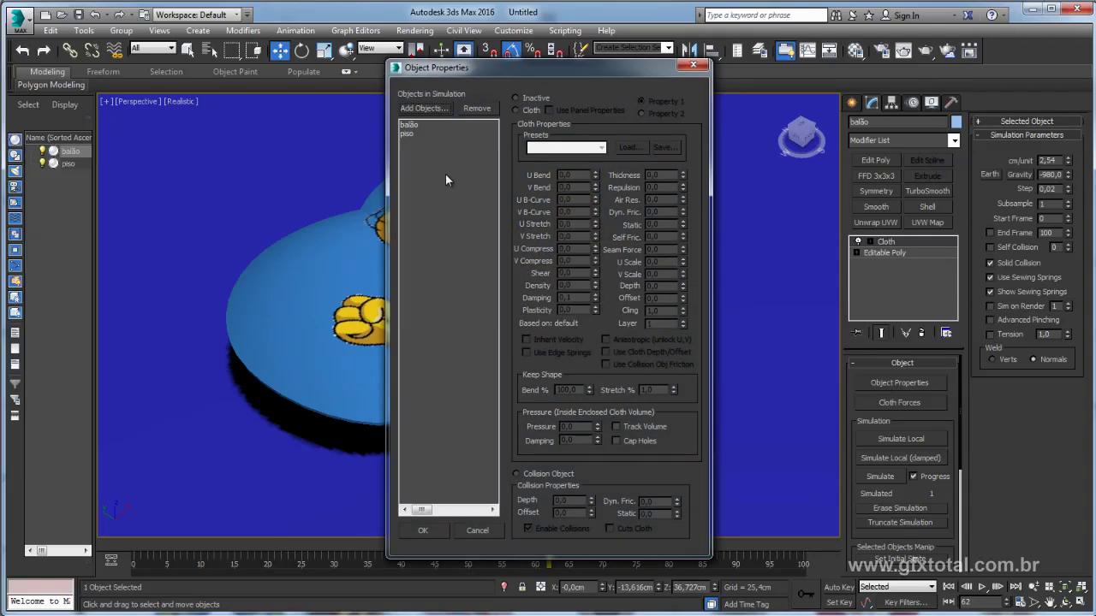
{"action": "left_click", "coordinate": [406, 125]}
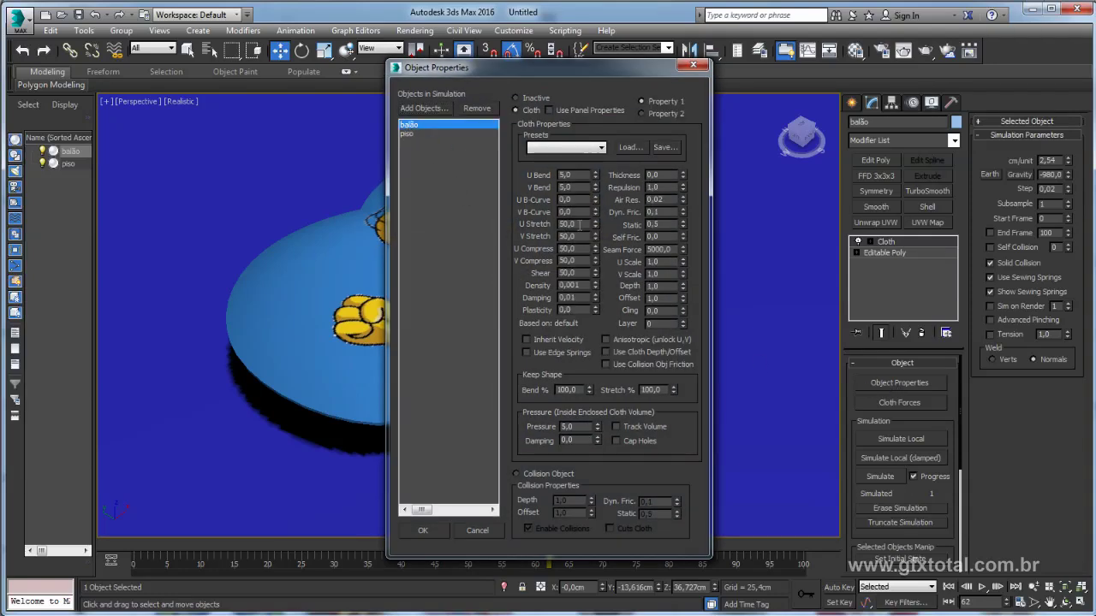
{"action": "double_click", "coordinate": [579, 225]}
{"action": "type", "text": "5"}
{"action": "key", "text": "Return"}
{"action": "left_click_drag", "start_coordinate": [554, 67], "coordinate": [713, 84]}
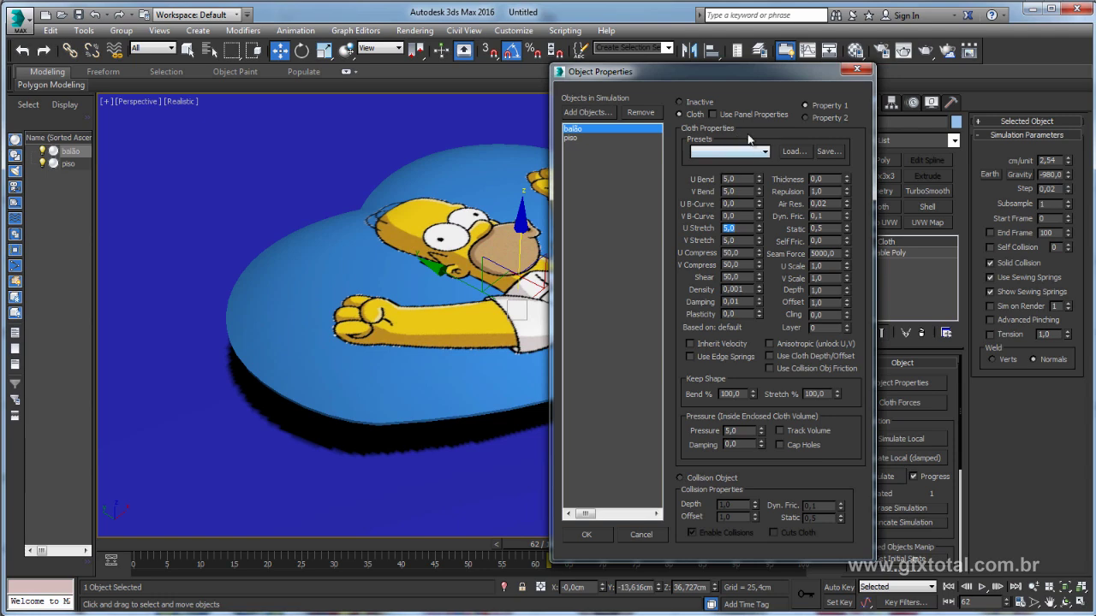
{"action": "left_click_drag", "start_coordinate": [748, 315], "coordinate": [706, 310]}
{"action": "left_click", "coordinate": [593, 535]}
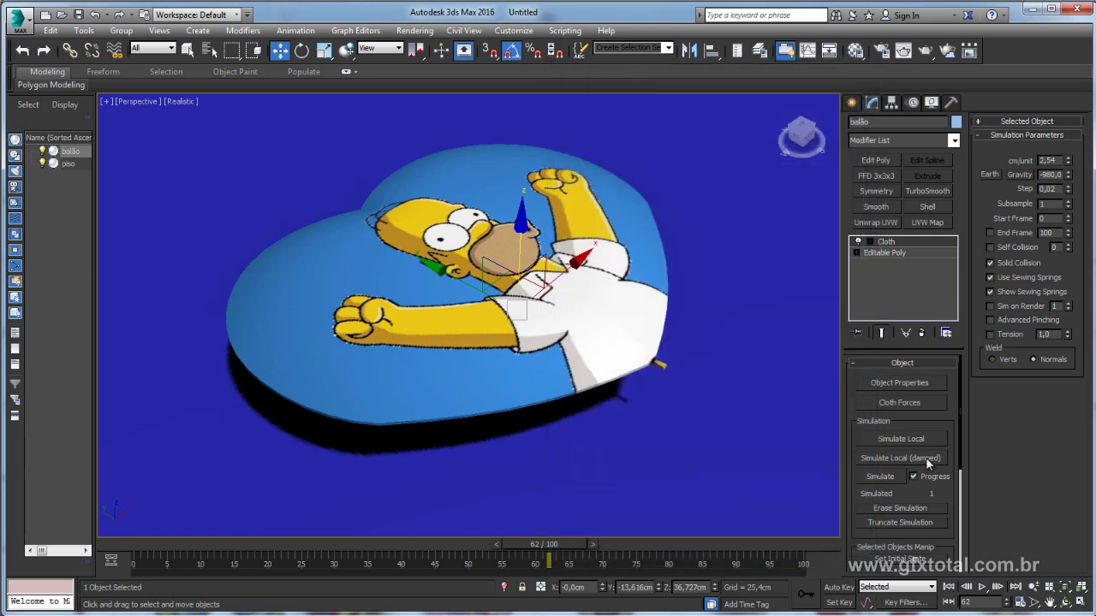
Re-simulate the balloon to about frame 53, then orbit and scrub back to frame 18
{"action": "left_click", "coordinate": [880, 477]}
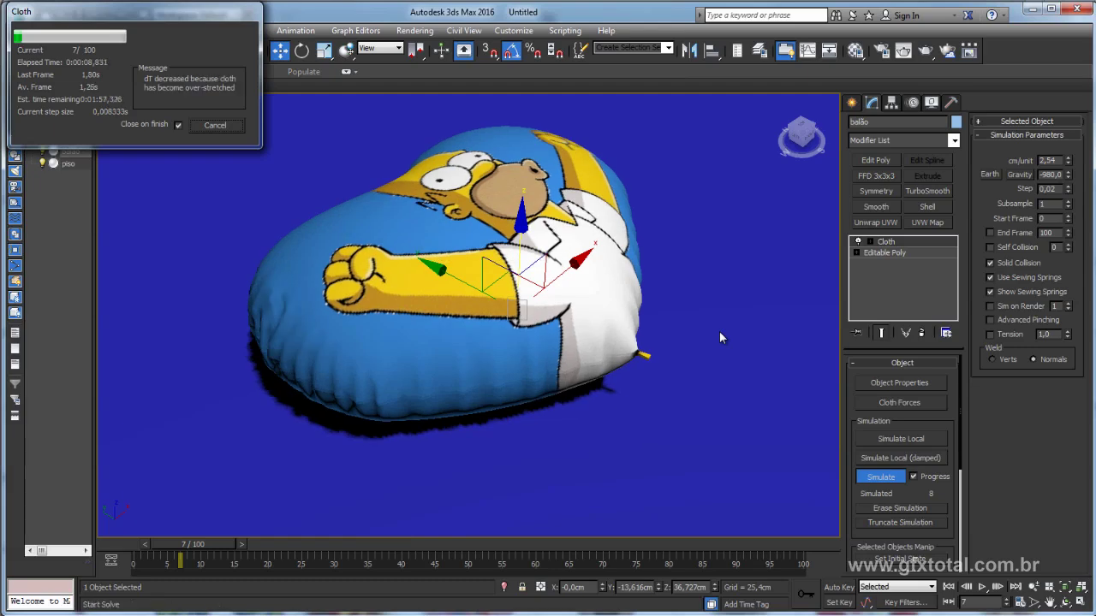
{"action": "left_click", "coordinate": [215, 125]}
{"action": "middle_click_drag", "start_coordinate": [586, 360], "coordinate": [542, 477], "text": "alt"}
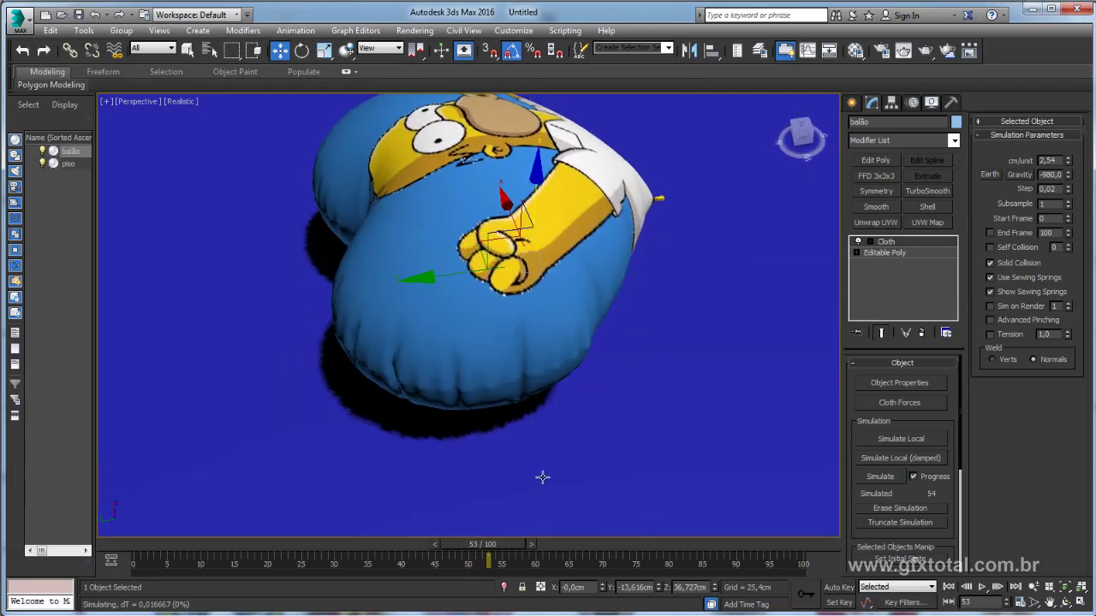
{"action": "mouse_move", "coordinate": [494, 554]}
{"action": "left_mouse_down"}
{"action": "mouse_move", "coordinate": [185, 536]}
{"action": "mouse_move", "coordinate": [203, 537]}
{"action": "left_mouse_up"}
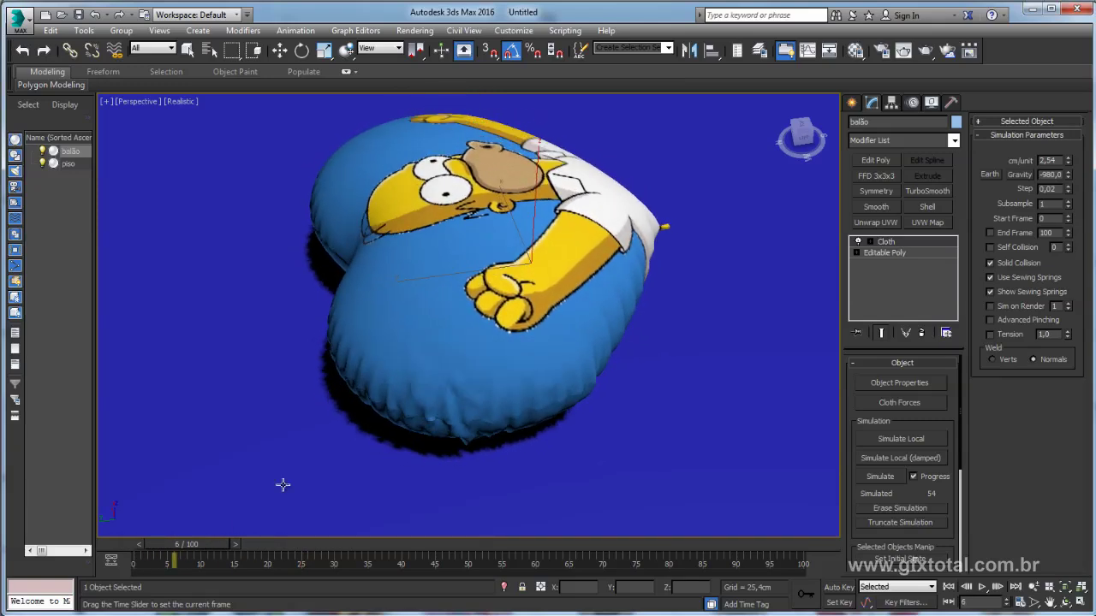
{"action": "key", "text": "w"}
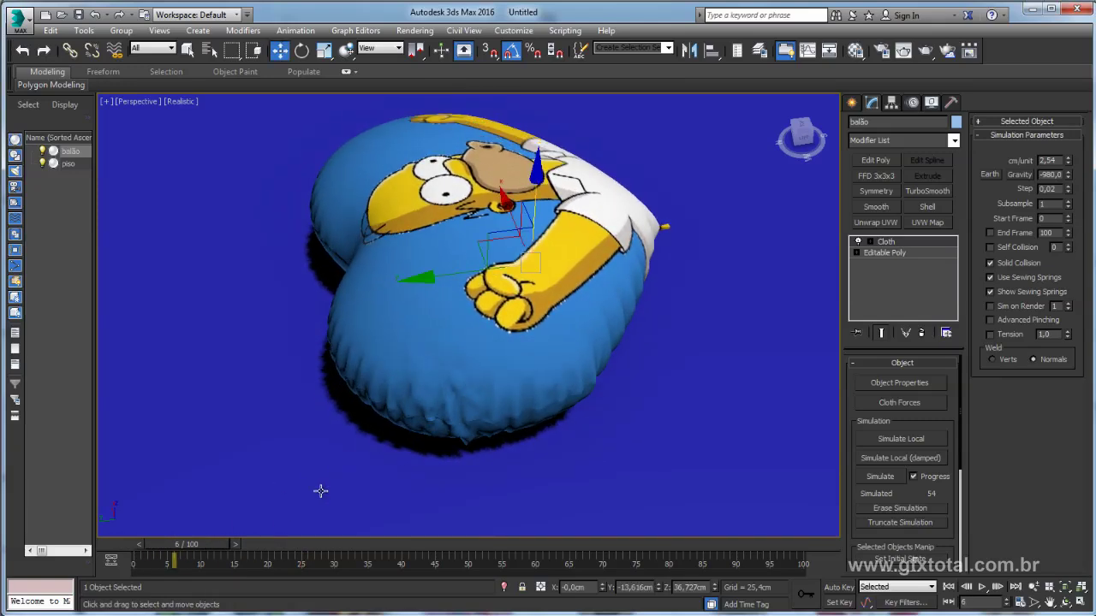
{"action": "mouse_move", "coordinate": [227, 541]}
{"action": "left_mouse_down"}
{"action": "mouse_move", "coordinate": [298, 545]}
{"action": "mouse_move", "coordinate": [204, 560]}
{"action": "mouse_move", "coordinate": [306, 560]}
{"action": "mouse_move", "coordinate": [178, 563]}
{"action": "mouse_move", "coordinate": [221, 561]}
{"action": "left_mouse_up"}
Set balão's cloth Pressure to 10,0 and Plasticity to 1,0
{"action": "key", "text": "w"}
{"action": "mouse_move", "coordinate": [645, 449]}
{"action": "middle_mouse_down", "text": "alt"}
{"action": "mouse_move", "coordinate": [535, 452]}
{"action": "mouse_move", "coordinate": [600, 428]}
{"action": "middle_mouse_up", "text": "alt"}
{"action": "left_click", "coordinate": [899, 383]}
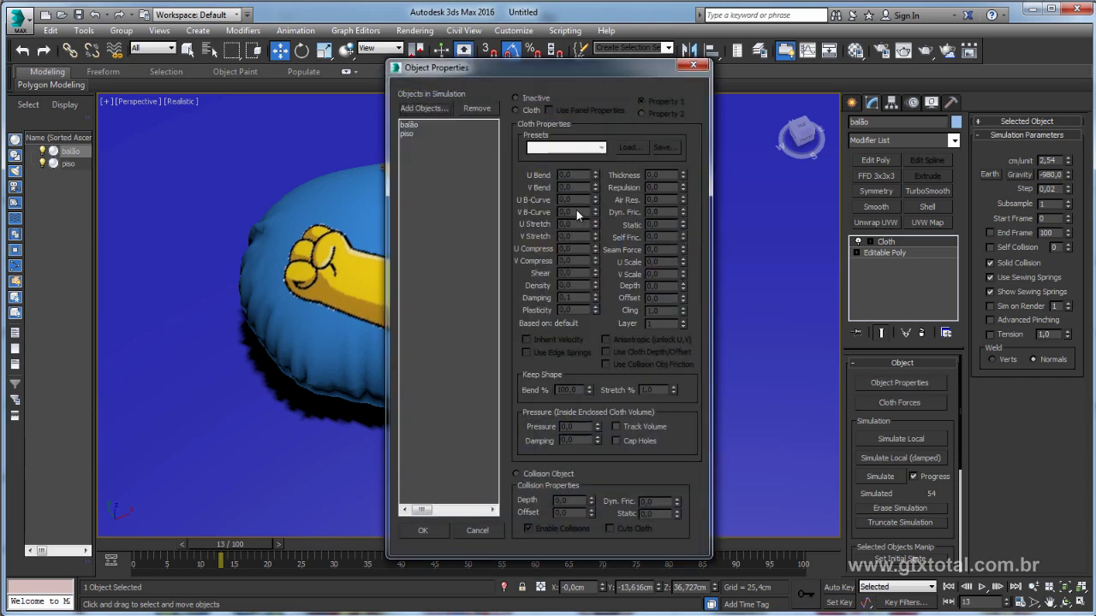
{"action": "left_click", "coordinate": [411, 125]}
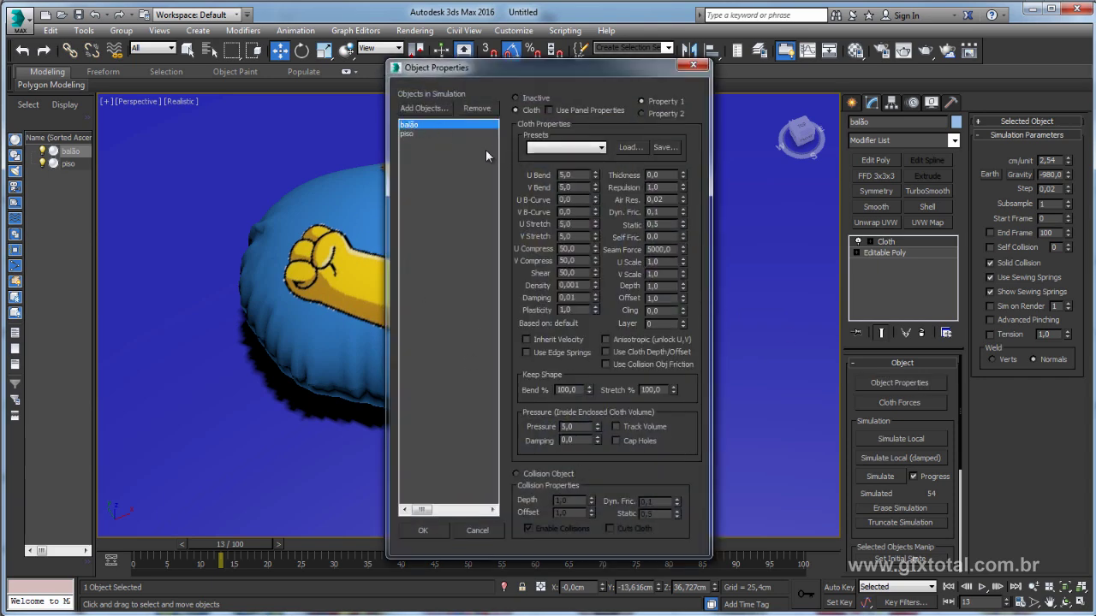
{"action": "left_click_drag", "start_coordinate": [493, 67], "coordinate": [695, 71]}
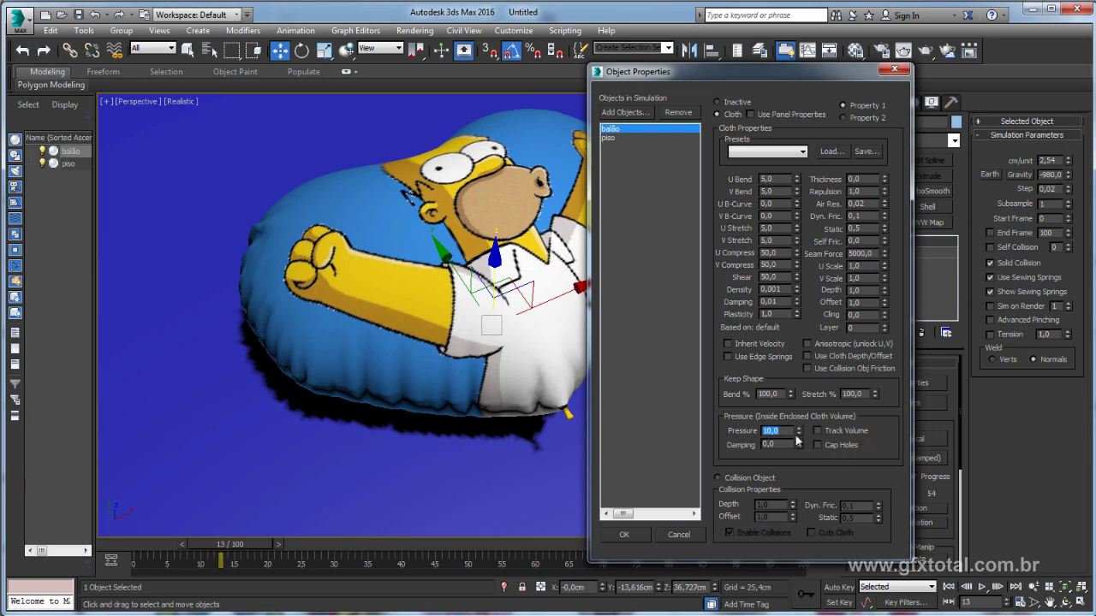
{"action": "left_click", "coordinate": [632, 535]}
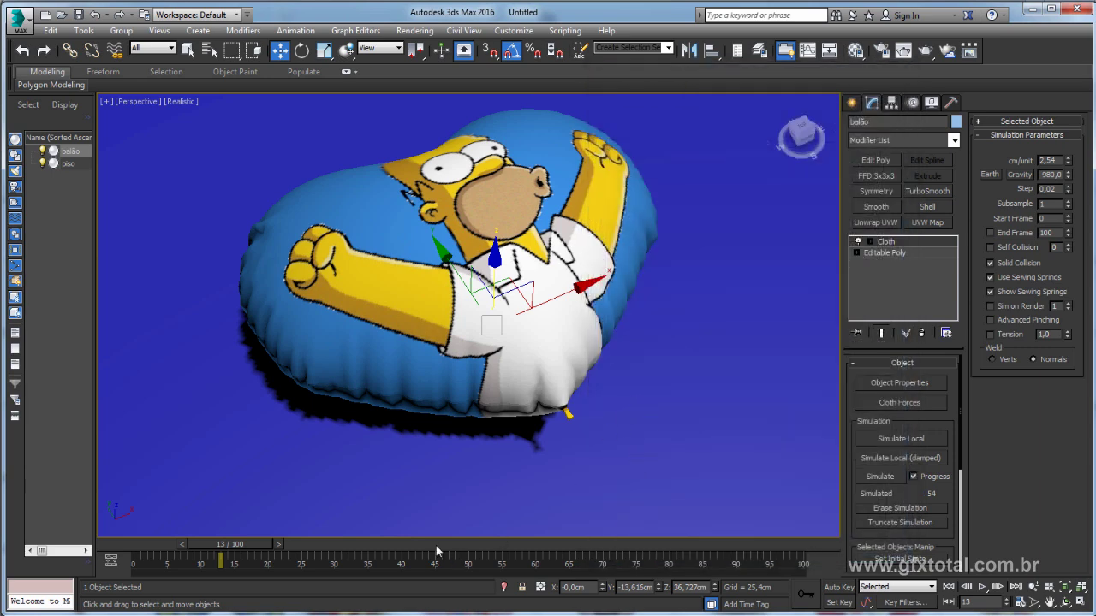
Erase the old result and re-simulate the balloon to frame 72 for fuller inflation
{"action": "left_click", "coordinate": [896, 506]}
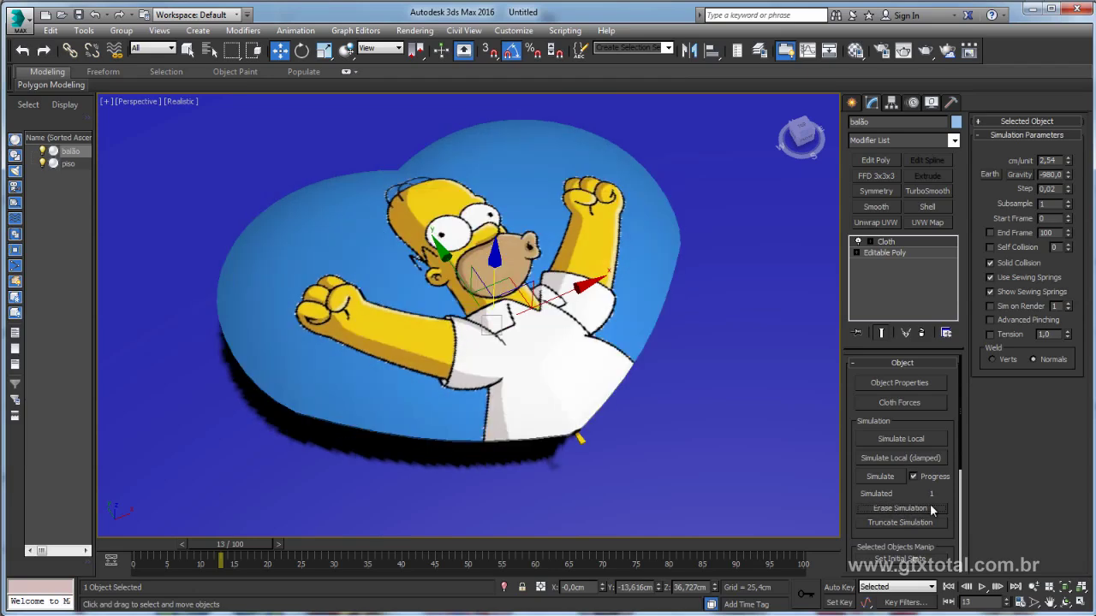
{"action": "left_click", "coordinate": [882, 478]}
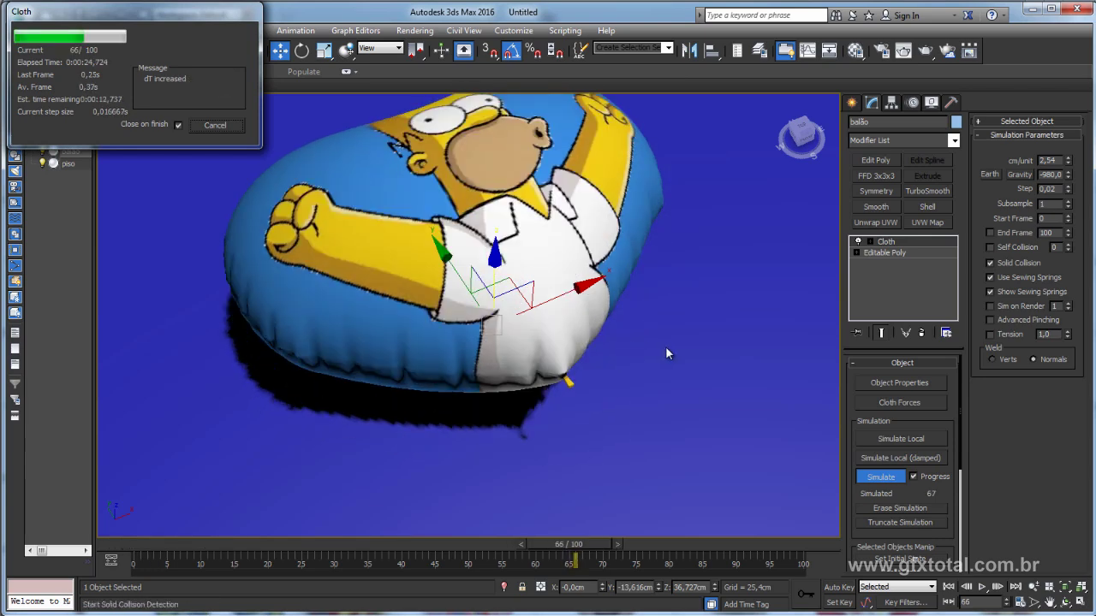
{"action": "left_click", "coordinate": [215, 125]}
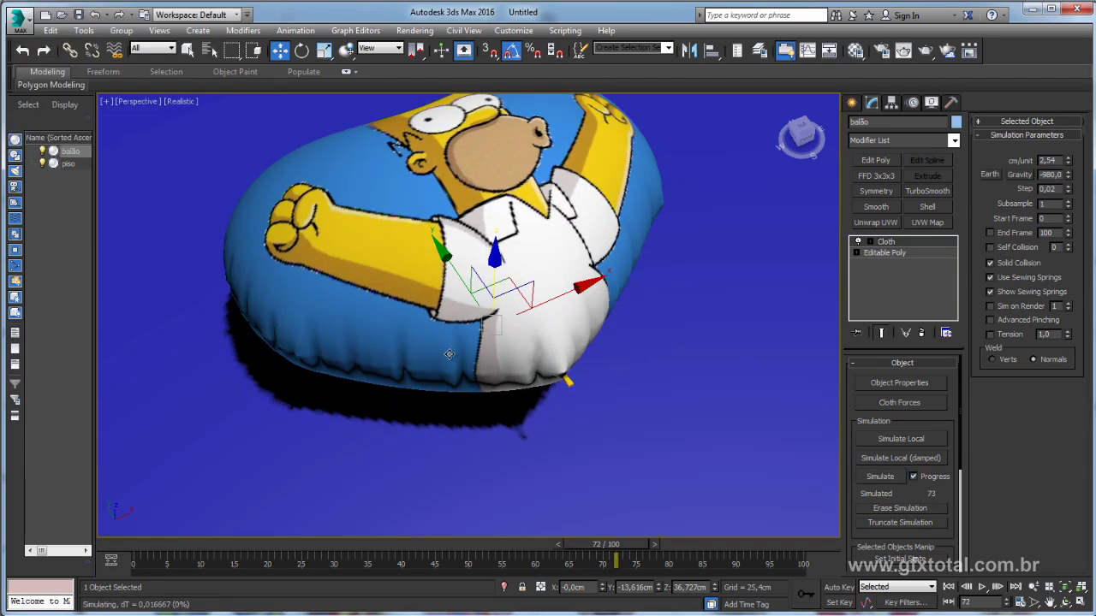
{"action": "mouse_move", "coordinate": [382, 380]}
{"action": "middle_mouse_down", "text": "alt"}
{"action": "mouse_move", "coordinate": [582, 308]}
{"action": "mouse_move", "coordinate": [782, 320]}
{"action": "mouse_move", "coordinate": [520, 302]}
{"action": "mouse_move", "coordinate": [639, 337]}
{"action": "mouse_move", "coordinate": [614, 457]}
{"action": "mouse_move", "coordinate": [699, 315]}
{"action": "mouse_move", "coordinate": [746, 313]}
{"action": "mouse_move", "coordinate": [611, 343]}
{"action": "mouse_move", "coordinate": [667, 348]}
{"action": "mouse_move", "coordinate": [617, 308]}
{"action": "mouse_move", "coordinate": [631, 277]}
{"action": "mouse_move", "coordinate": [565, 350]}
{"action": "mouse_move", "coordinate": [570, 377]}
{"action": "mouse_move", "coordinate": [607, 234]}
{"action": "mouse_move", "coordinate": [561, 249]}
{"action": "middle_mouse_up", "text": "alt"}
{"action": "left_click", "coordinate": [325, 51]}
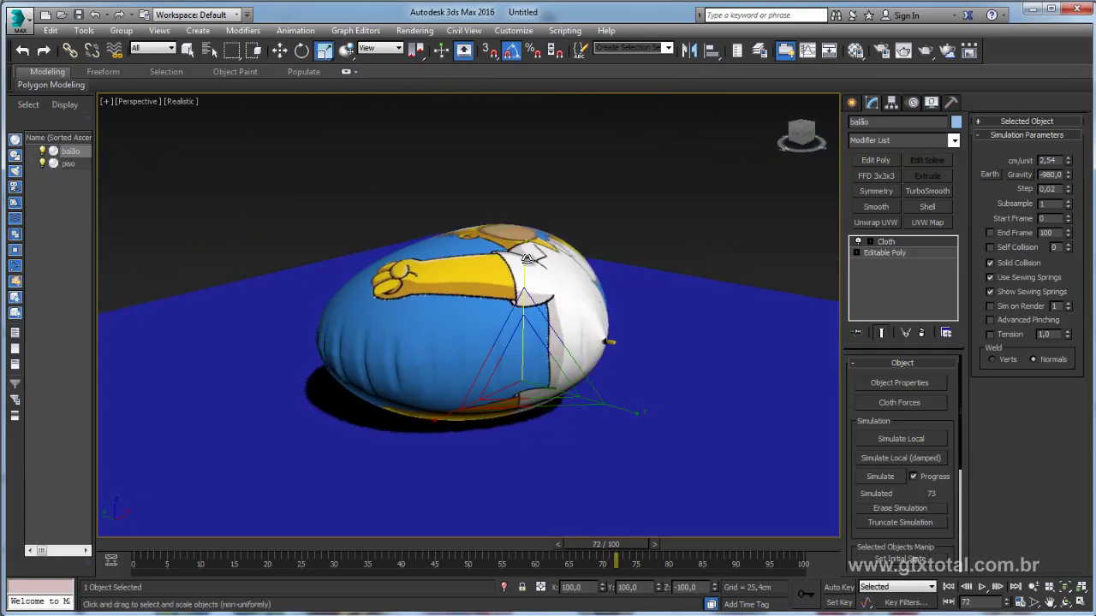
Orbit to a higher view and scrub the cloth simulation back to frame 32
{"action": "left_click_drag", "start_coordinate": [529, 259], "coordinate": [531, 300]}
{"action": "mouse_move", "coordinate": [531, 300]}
{"action": "middle_mouse_down", "text": "alt"}
{"action": "mouse_move", "coordinate": [635, 296]}
{"action": "mouse_move", "coordinate": [590, 265]}
{"action": "mouse_move", "coordinate": [602, 282]}
{"action": "mouse_move", "coordinate": [563, 297]}
{"action": "mouse_move", "coordinate": [606, 269]}
{"action": "mouse_move", "coordinate": [588, 283]}
{"action": "mouse_move", "coordinate": [512, 263]}
{"action": "mouse_move", "coordinate": [484, 368]}
{"action": "mouse_move", "coordinate": [476, 481]}
{"action": "mouse_move", "coordinate": [498, 334]}
{"action": "mouse_move", "coordinate": [509, 317]}
{"action": "mouse_move", "coordinate": [523, 326]}
{"action": "mouse_move", "coordinate": [521, 206]}
{"action": "middle_mouse_up", "text": "alt"}
{"action": "scroll", "coordinate": [523, 326], "scroll_direction": "up", "scroll_amount": 4}
{"action": "scroll", "coordinate": [540, 223], "scroll_direction": "down", "scroll_amount": 3}
{"action": "middle_click_drag", "start_coordinate": [563, 240], "coordinate": [583, 206], "text": "alt"}
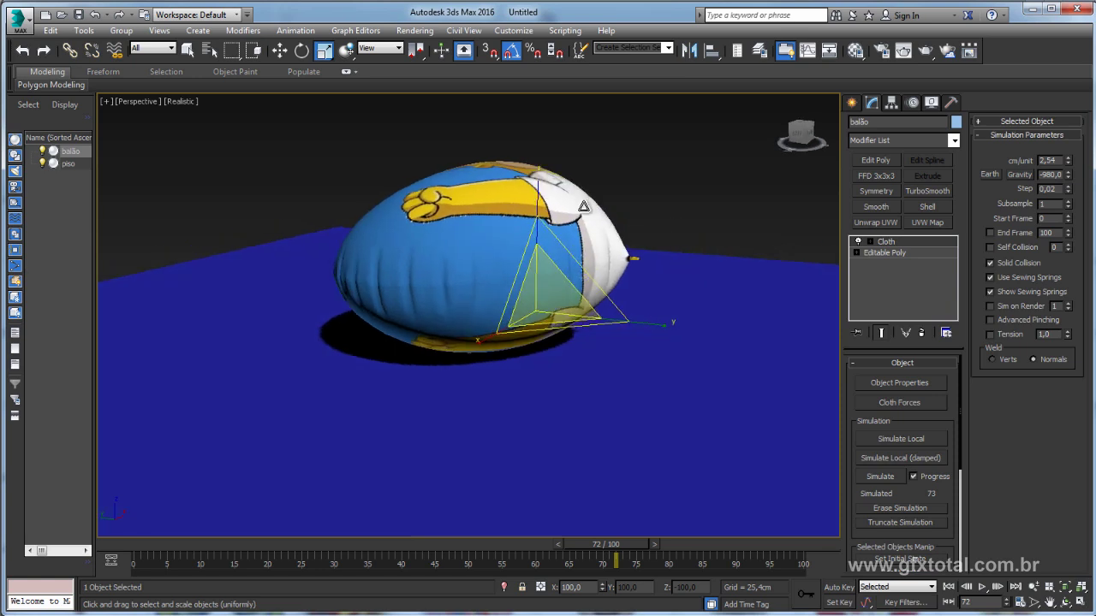
{"action": "mouse_move", "coordinate": [591, 544]}
{"action": "left_mouse_down"}
{"action": "mouse_move", "coordinate": [547, 554]}
{"action": "mouse_move", "coordinate": [121, 541]}
{"action": "mouse_move", "coordinate": [391, 546]}
{"action": "mouse_move", "coordinate": [171, 538]}
{"action": "mouse_move", "coordinate": [373, 547]}
{"action": "left_mouse_up"}
{"action": "key", "text": "r"}
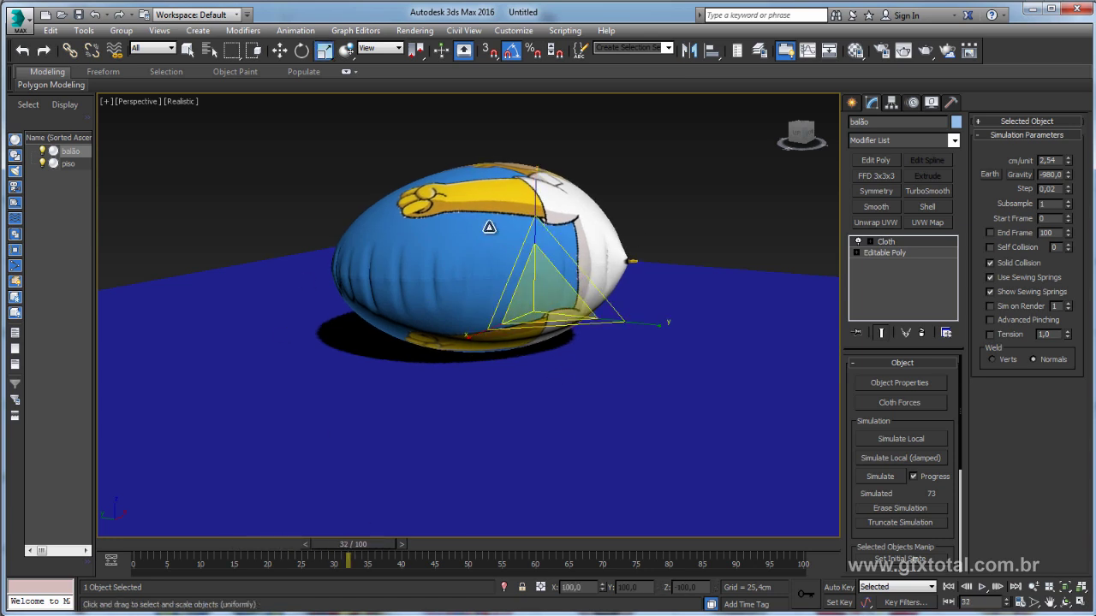
Convert the balloon to Editable Poly and delete the piso floor
{"action": "right_click", "coordinate": [486, 222]}
{"action": "mouse_move", "coordinate": [514, 362]}
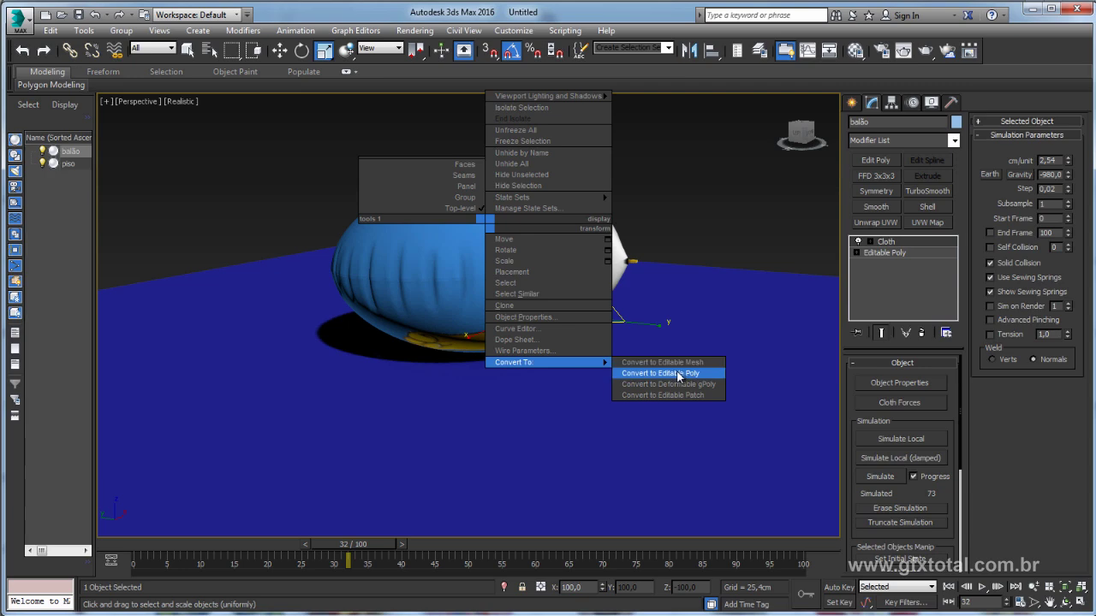
{"action": "left_click", "coordinate": [676, 373]}
{"action": "left_click", "coordinate": [622, 271]}
{"action": "key", "text": "Delete"}
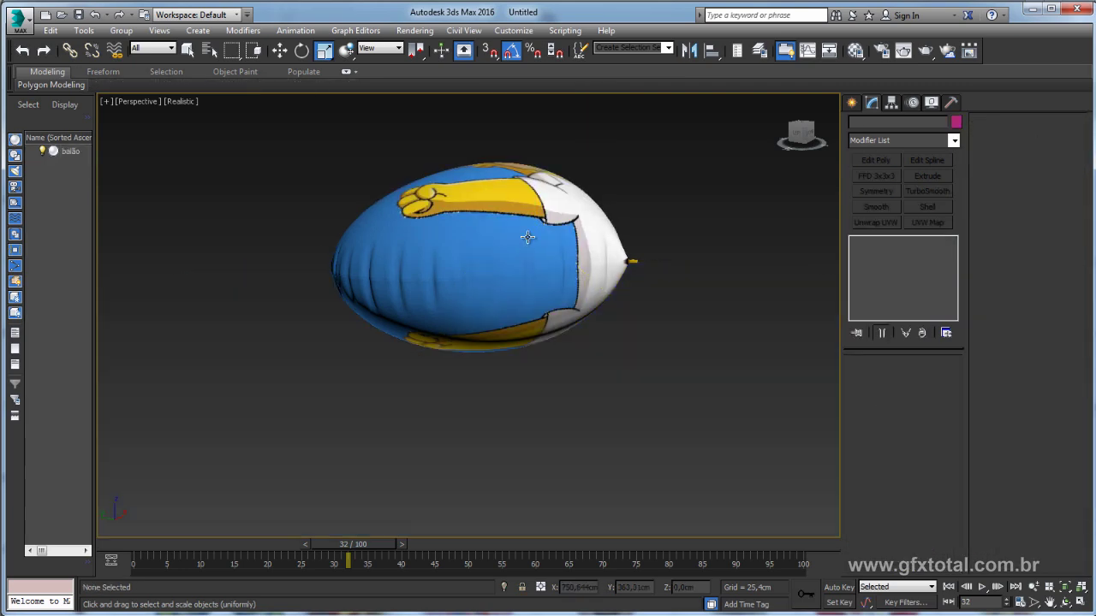
Scale the balloon up and squash it vertically along Z
{"action": "left_click_drag", "start_coordinate": [617, 268], "coordinate": [604, 205]}
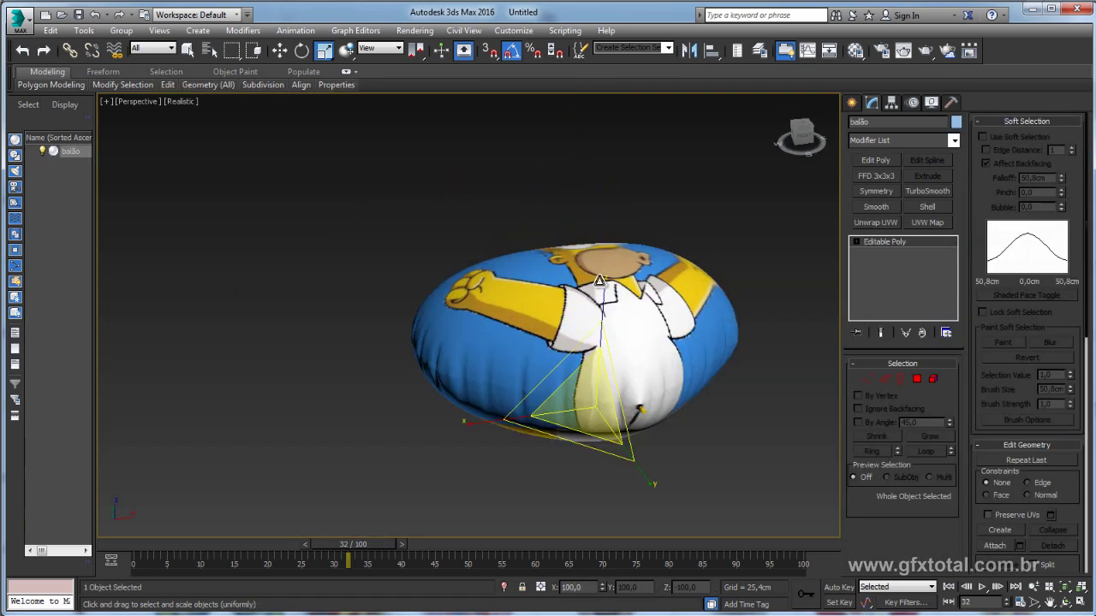
{"action": "middle_click_drag", "start_coordinate": [604, 206], "coordinate": [654, 242], "text": "alt"}
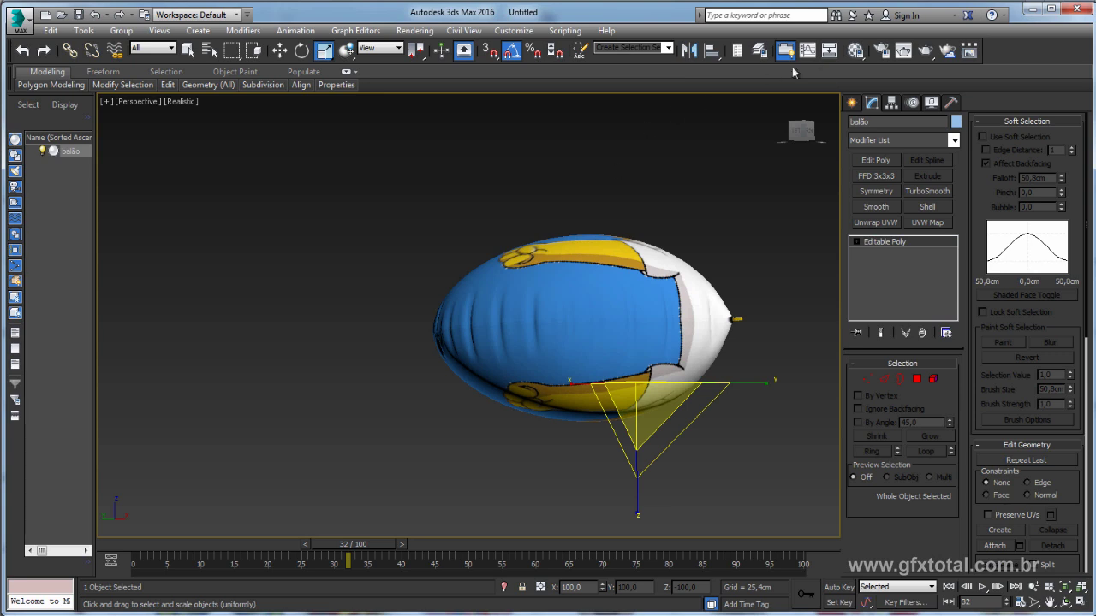
{"action": "left_click", "coordinate": [891, 102]}
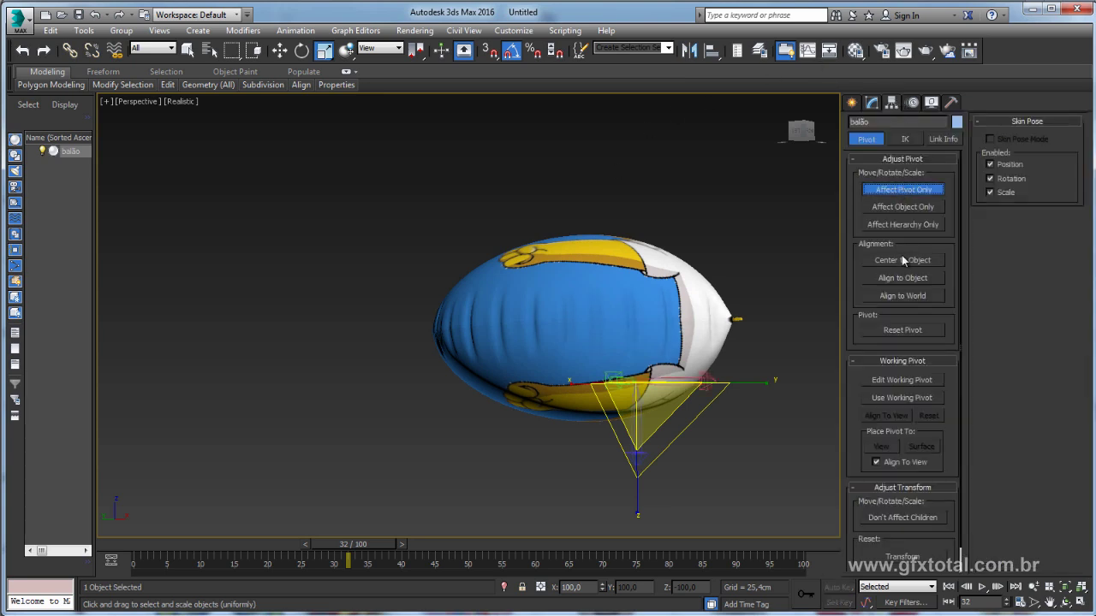
{"action": "left_click", "coordinate": [899, 189]}
{"action": "left_click", "coordinate": [899, 190]}
{"action": "left_click_drag", "start_coordinate": [574, 463], "coordinate": [579, 197]}
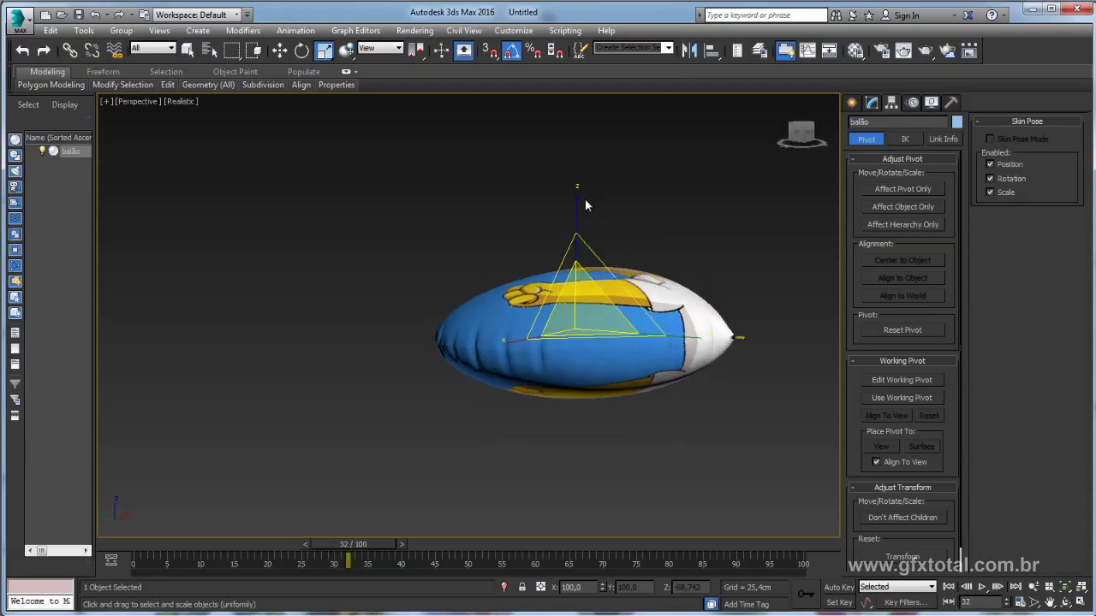
Rotate the heart 90° on X to stand upright and raise it to Z 377,684 cm
{"action": "key", "text": "e"}
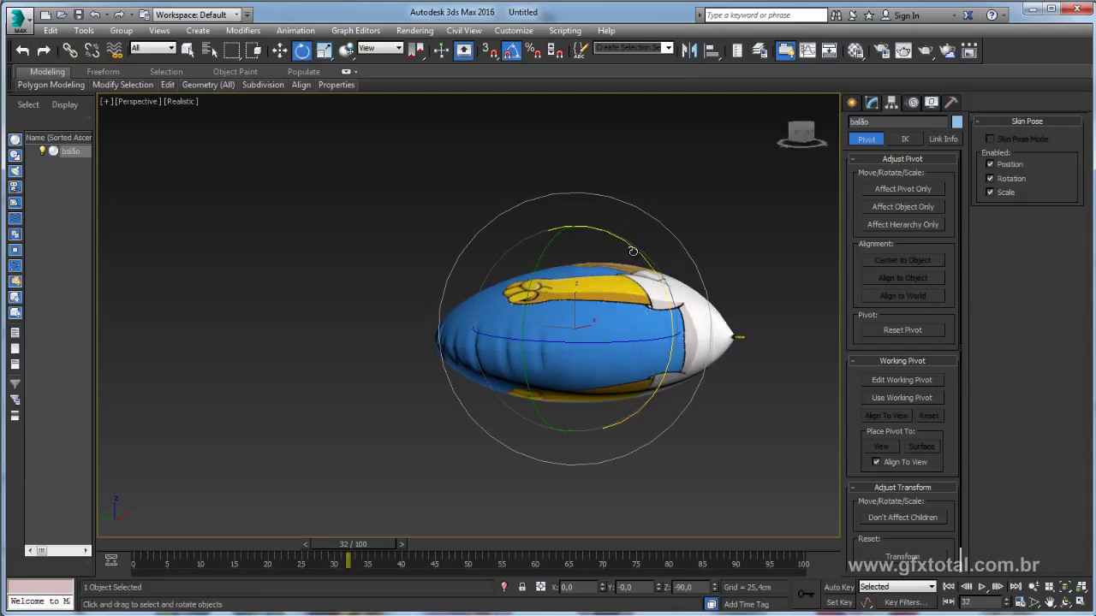
{"action": "left_click_drag", "start_coordinate": [665, 215], "coordinate": [671, 297]}
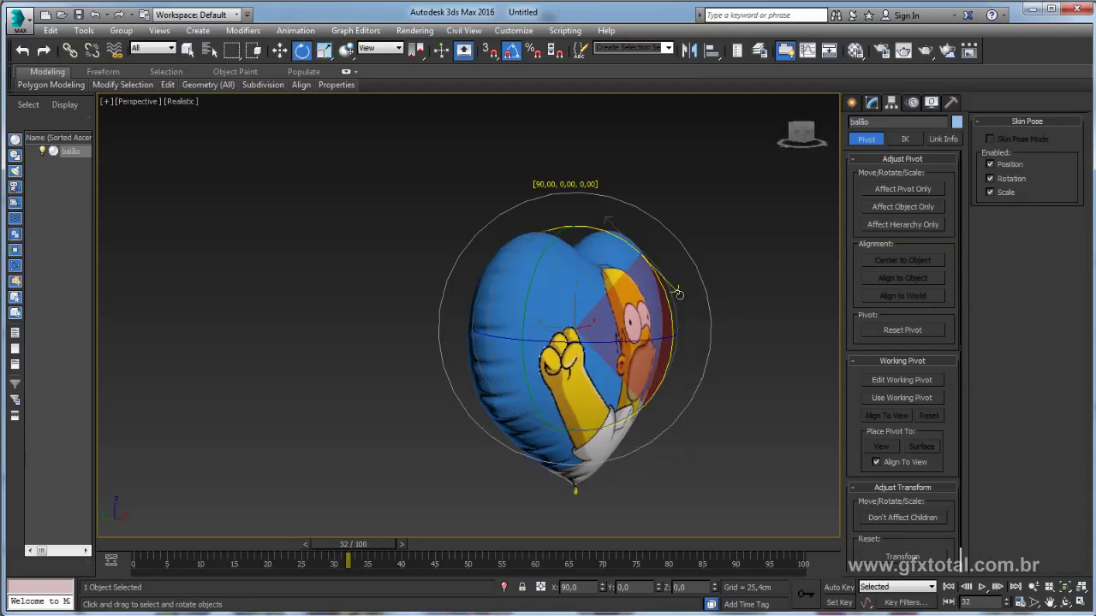
{"action": "scroll", "coordinate": [671, 297], "scroll_direction": "down", "scroll_amount": 5}
{"action": "middle_click_drag", "start_coordinate": [670, 297], "coordinate": [649, 338], "text": "alt"}
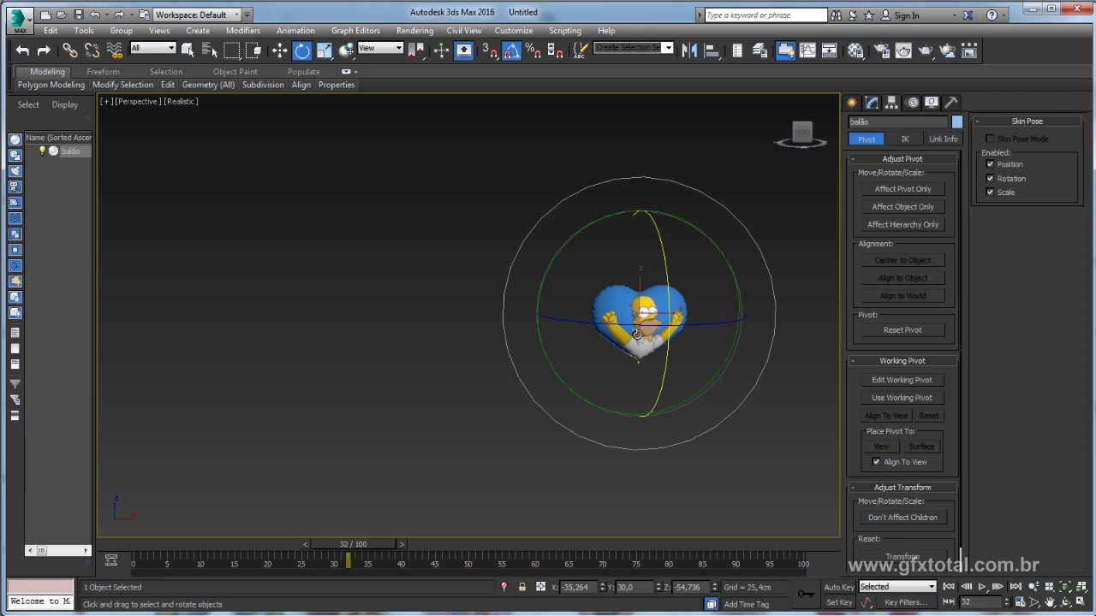
{"action": "scroll", "coordinate": [648, 339], "scroll_direction": "up", "scroll_amount": 2}
{"action": "scroll", "coordinate": [609, 245], "scroll_direction": "up", "scroll_amount": 4}
{"action": "key", "text": "w"}
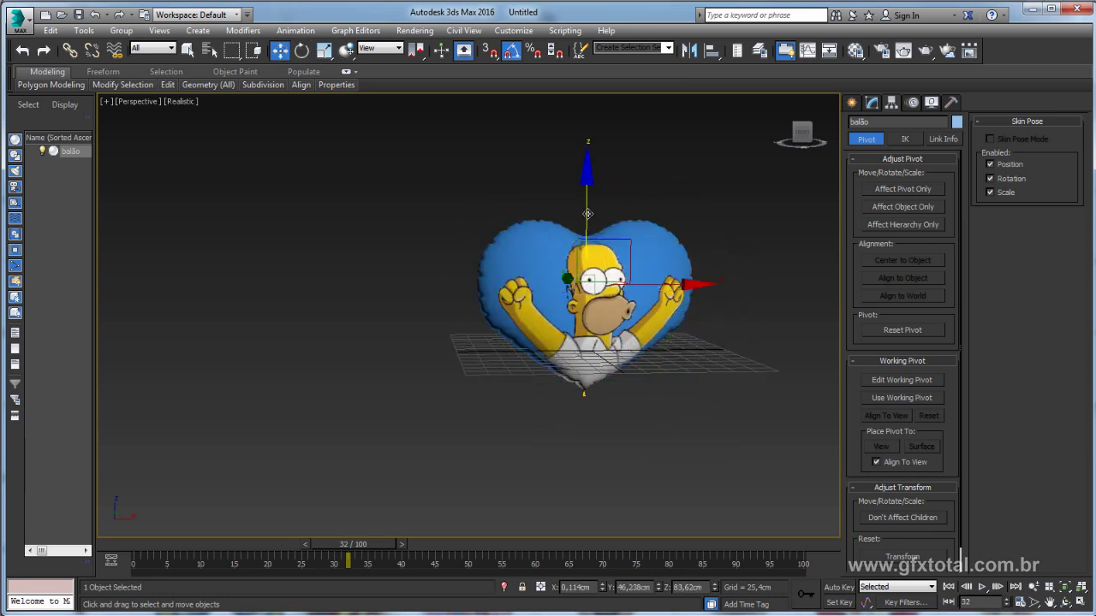
{"action": "left_click_drag", "start_coordinate": [587, 214], "coordinate": [587, 77]}
{"action": "middle_click_drag", "start_coordinate": [587, 77], "coordinate": [548, 214]}
Draw a 1704,955 cm square Plane001 beneath the balloon and show edged faces
{"action": "left_click_drag", "start_coordinate": [583, 317], "coordinate": [583, 233]}
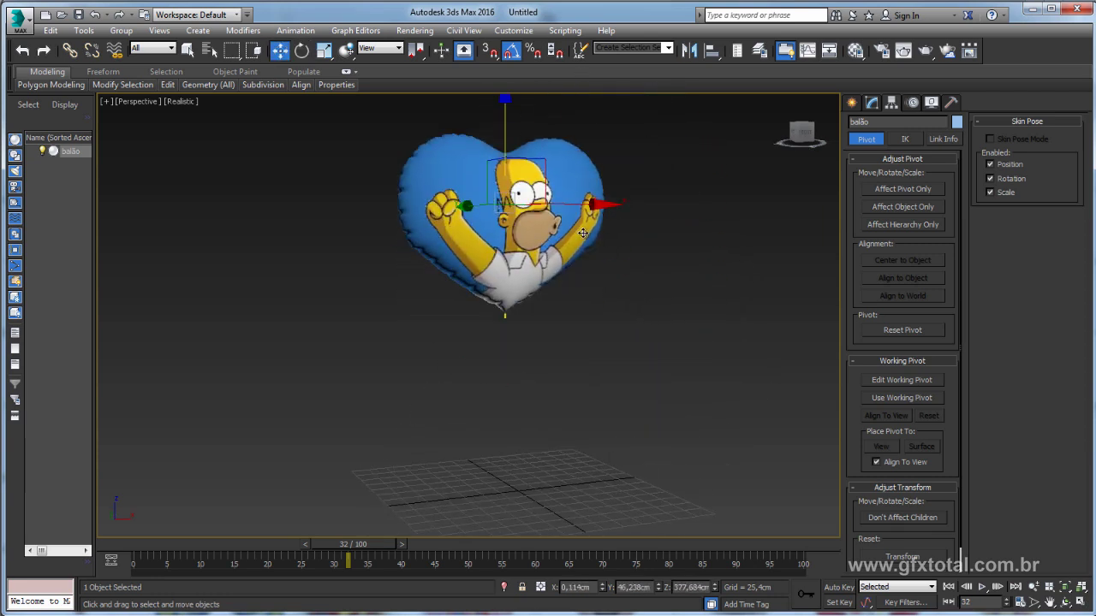
{"action": "scroll", "coordinate": [583, 233], "scroll_direction": "down", "scroll_amount": 2}
{"action": "left_click", "coordinate": [852, 105]}
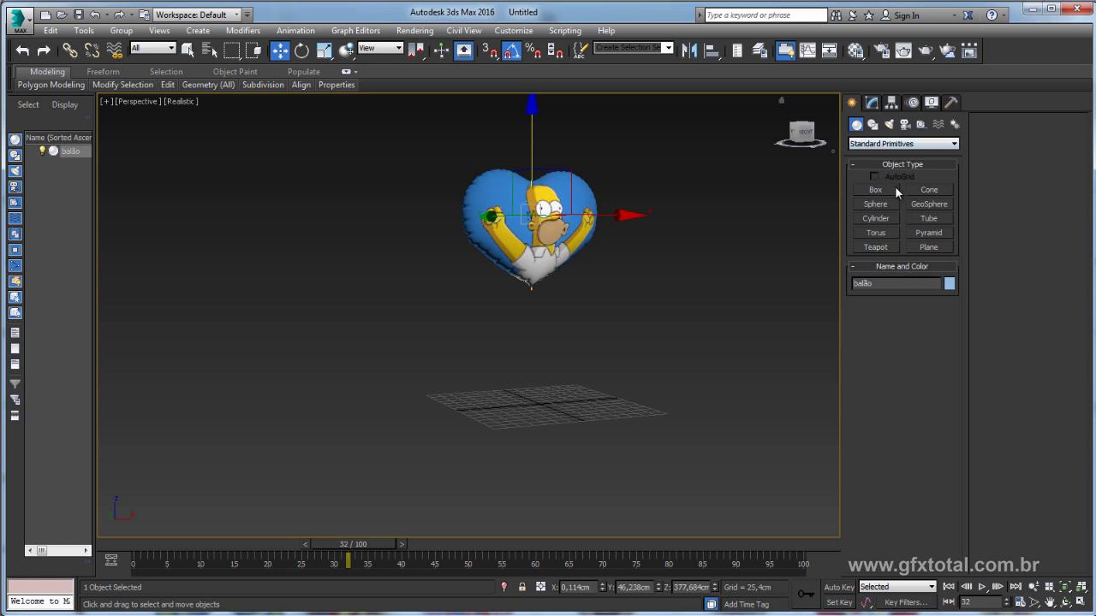
{"action": "left_click", "coordinate": [929, 247]}
{"action": "middle_click_drag", "start_coordinate": [588, 355], "coordinate": [514, 310], "text": "alt"}
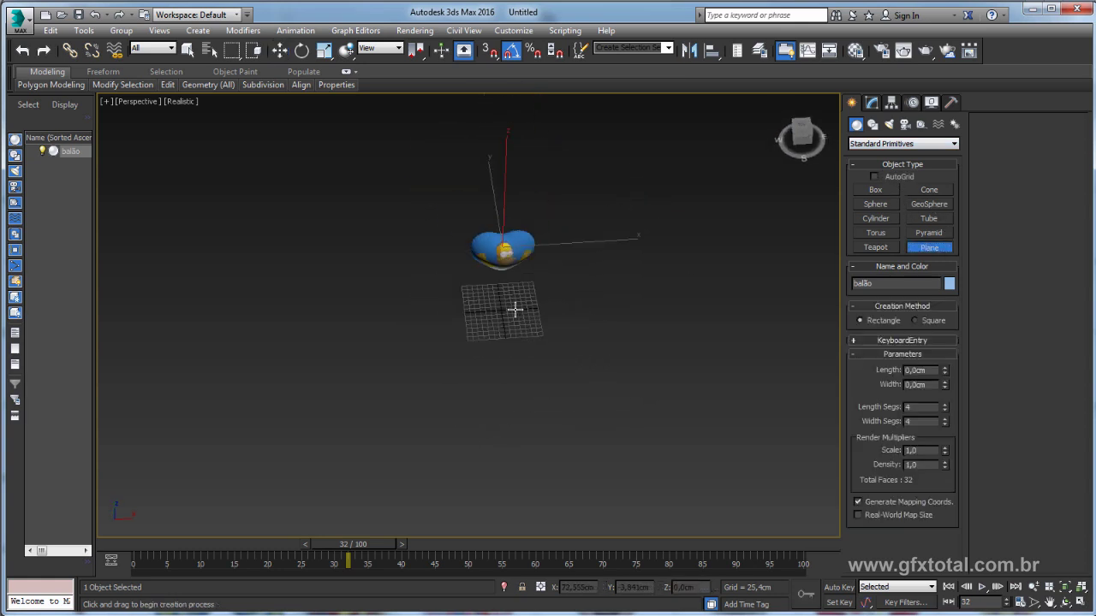
{"action": "left_click_drag", "start_coordinate": [496, 301], "coordinate": [677, 436]}
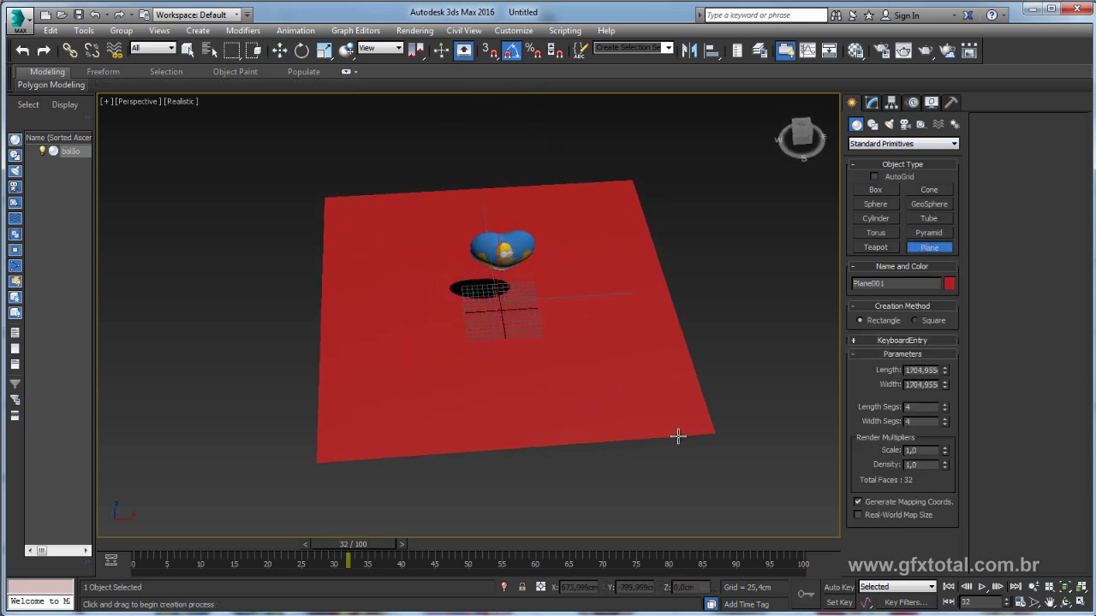
{"action": "key", "text": "F4"}
Finish the plane and convert Plane001 to Editable Poly
{"action": "middle_click_drag", "start_coordinate": [641, 379], "coordinate": [901, 416], "text": "alt"}
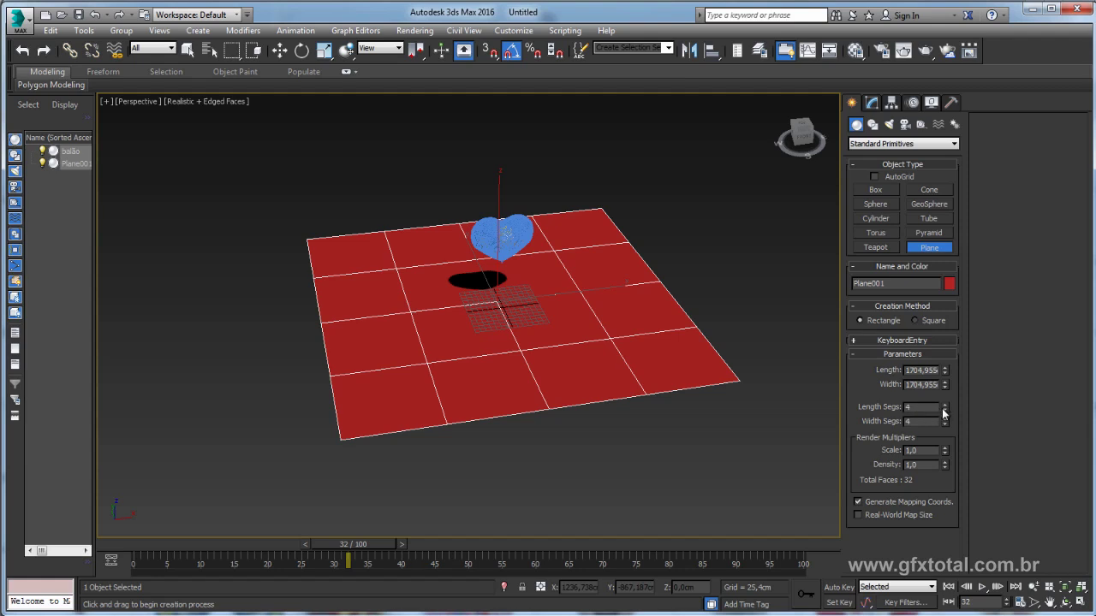
{"action": "middle_click_drag", "start_coordinate": [599, 343], "coordinate": [611, 280], "text": "alt"}
{"action": "right_click", "coordinate": [612, 280]}
{"action": "right_click", "coordinate": [546, 266]}
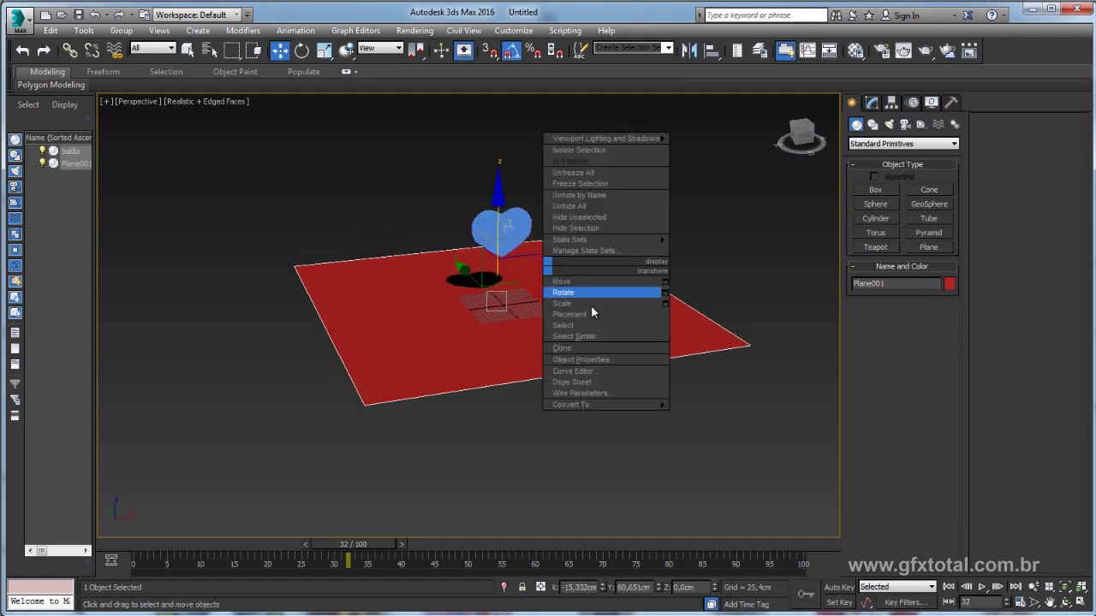
{"action": "mouse_move", "coordinate": [572, 404]}
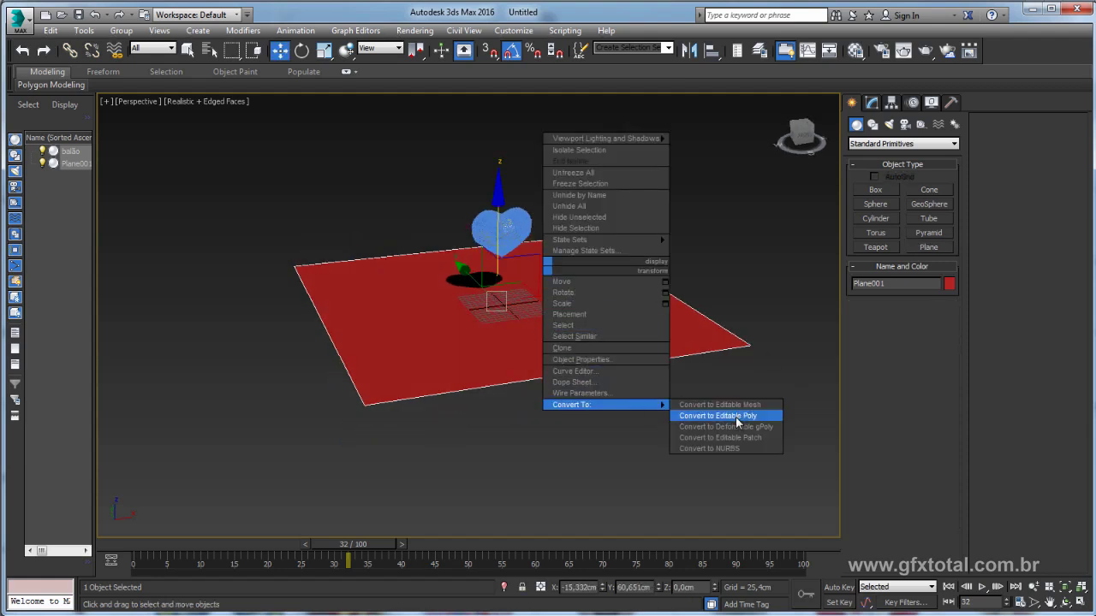
{"action": "left_click", "coordinate": [738, 421]}
Shift-drag the plane's three outer border edges upward to raise the backdrop walls
{"action": "left_click_drag", "start_coordinate": [644, 247], "coordinate": [318, 270]}
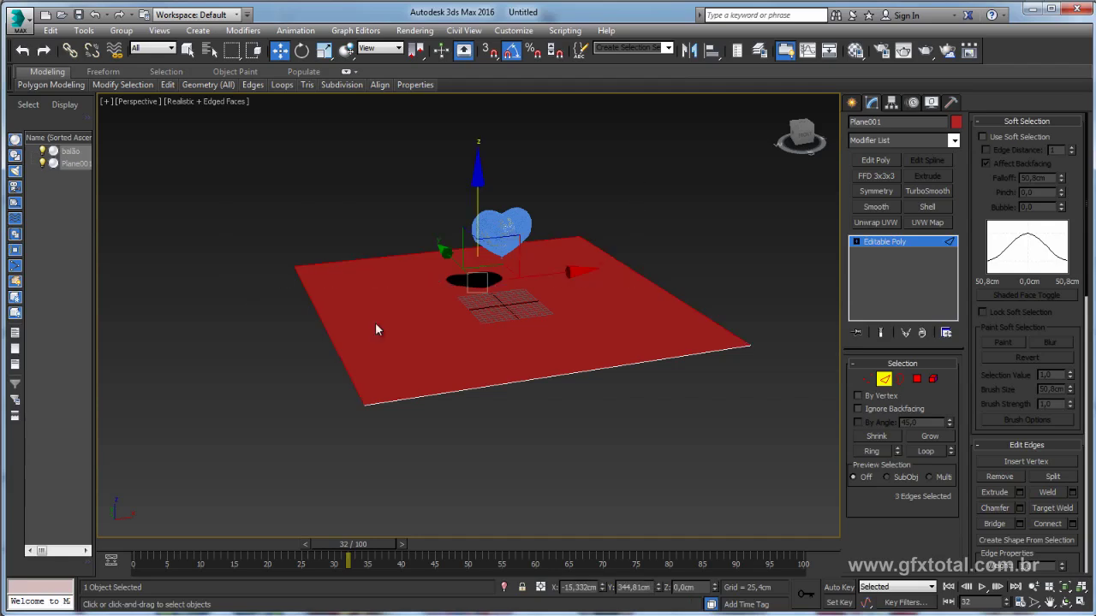
{"action": "left_click_drag", "start_coordinate": [480, 196], "coordinate": [481, 103], "text": "shift"}
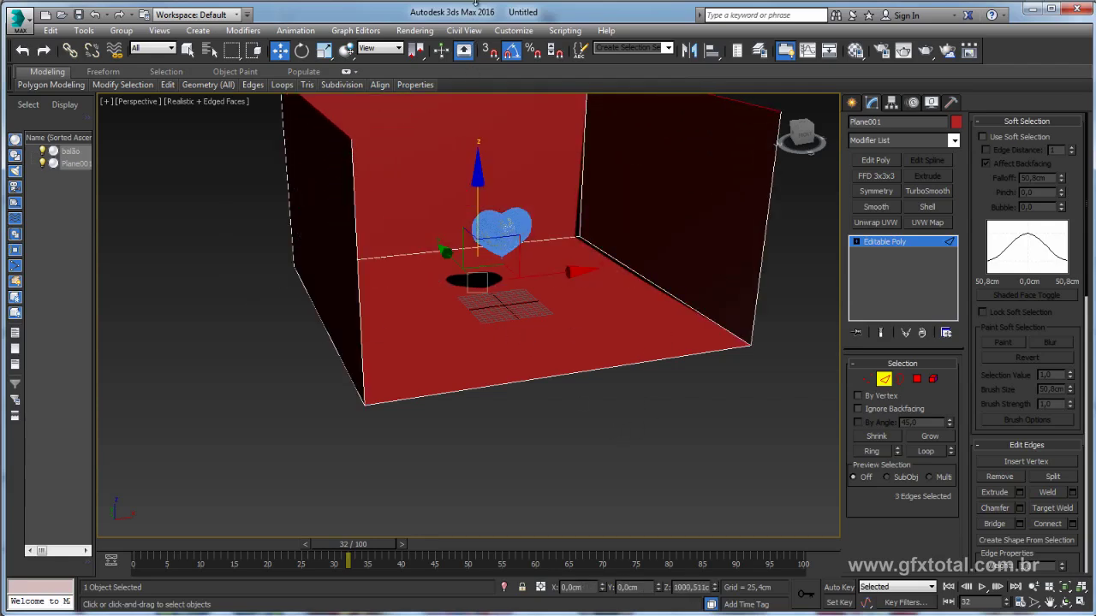
{"action": "mouse_move", "coordinate": [678, 308]}
{"action": "middle_mouse_down", "text": "alt"}
{"action": "mouse_move", "coordinate": [629, 317]}
{"action": "mouse_move", "coordinate": [523, 189]}
{"action": "mouse_move", "coordinate": [487, 206]}
{"action": "mouse_move", "coordinate": [480, 235]}
{"action": "mouse_move", "coordinate": [293, 360]}
{"action": "middle_mouse_up", "text": "alt"}
Round the corner edges with a 237.464 cm chamfer of 6 segments
{"action": "left_click_drag", "start_coordinate": [637, 447], "coordinate": [588, 449]}
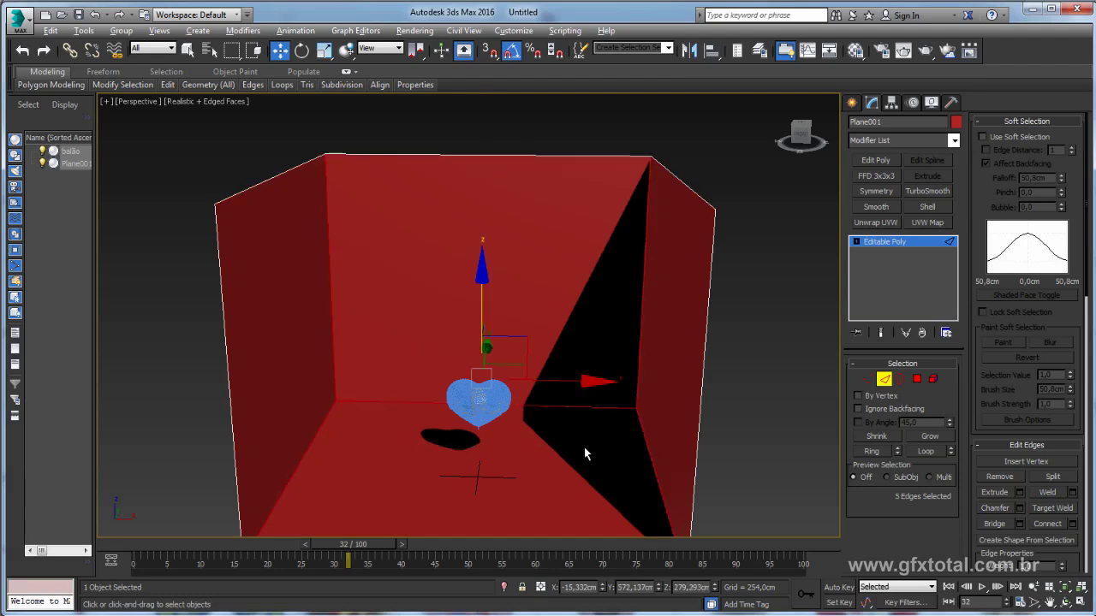
{"action": "mouse_move", "coordinate": [587, 449]}
{"action": "middle_mouse_down", "text": "alt"}
{"action": "mouse_move", "coordinate": [568, 392]}
{"action": "mouse_move", "coordinate": [425, 328]}
{"action": "middle_mouse_up", "text": "alt"}
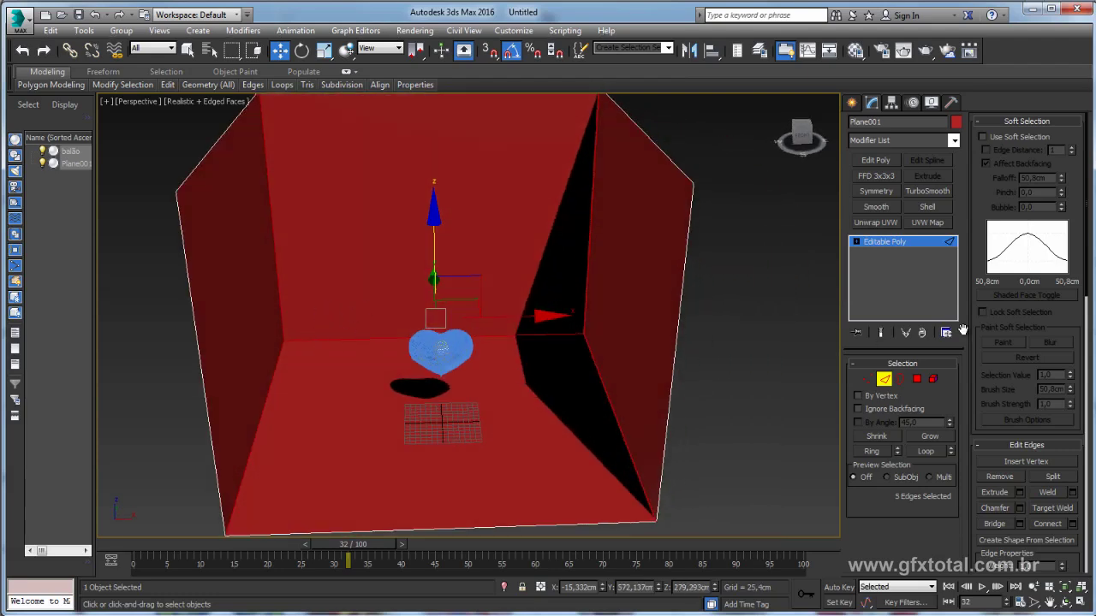
{"action": "key", "text": "ctrl+shift+c"}
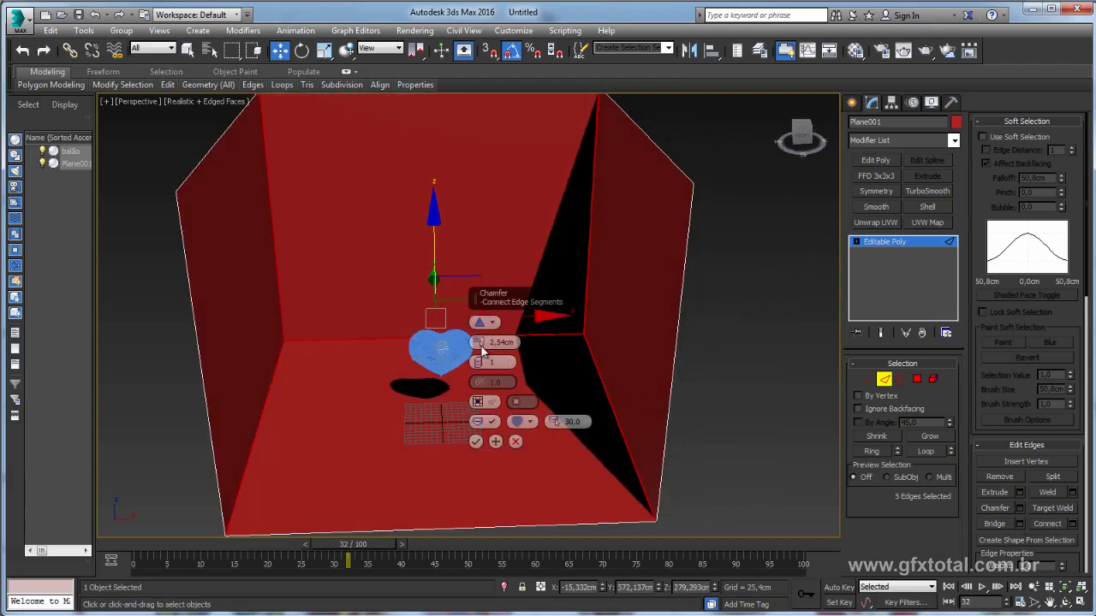
{"action": "left_click_drag", "start_coordinate": [479, 342], "coordinate": [479, 257]}
{"action": "mouse_move", "coordinate": [478, 343]}
{"action": "left_mouse_down"}
{"action": "mouse_move", "coordinate": [479, 368]}
{"action": "mouse_move", "coordinate": [474, 342]}
{"action": "left_mouse_up"}
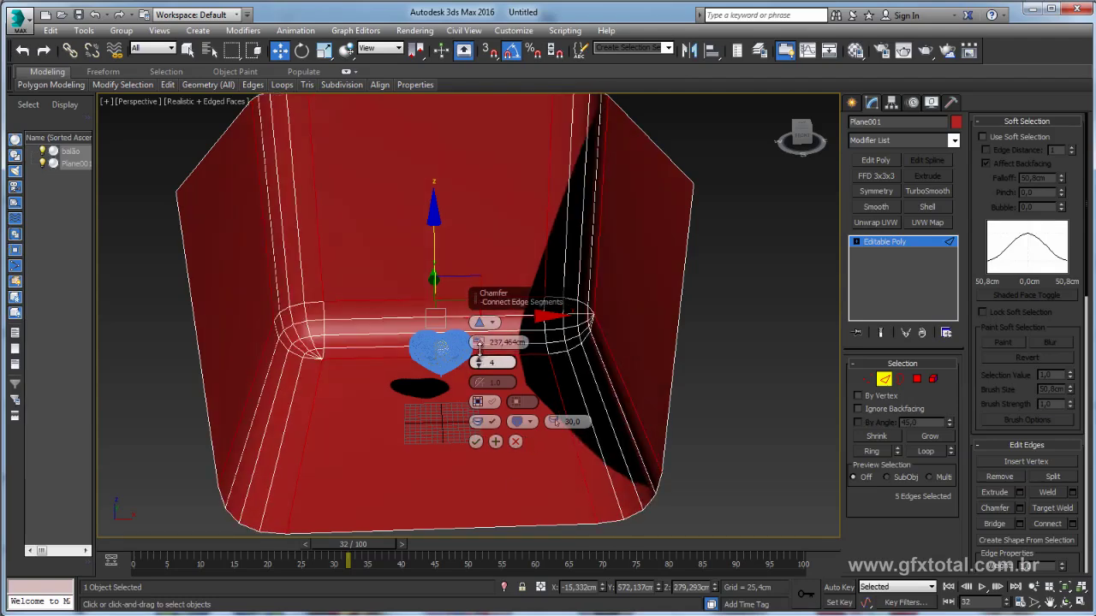
{"action": "left_click", "coordinate": [476, 441]}
{"action": "left_click", "coordinate": [934, 380]}
Select the whole red backdrop element and orbit around the box
{"action": "left_click", "coordinate": [490, 476]}
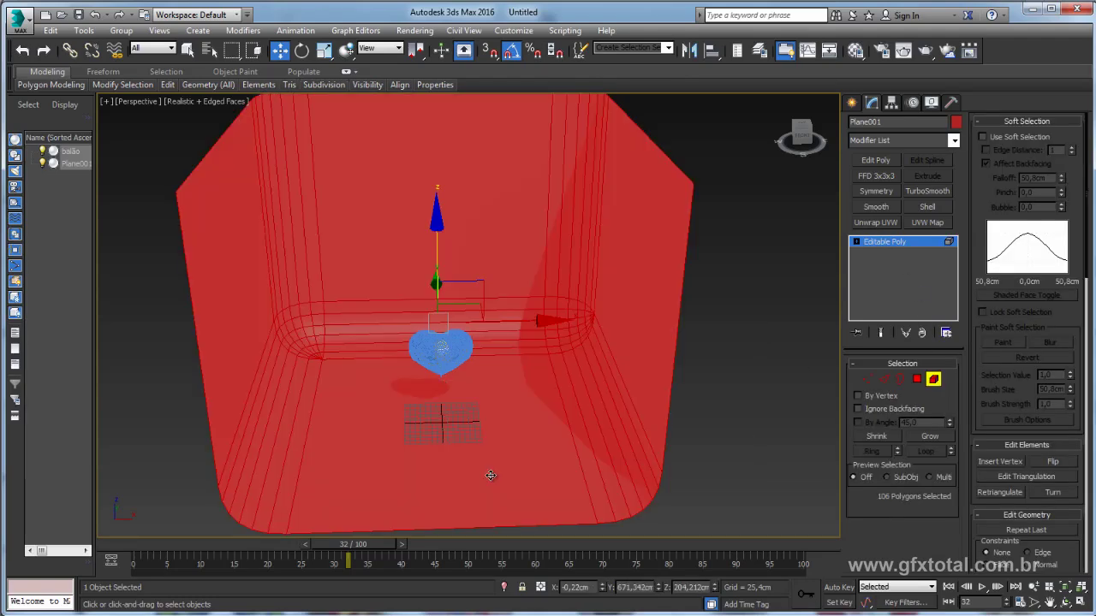
{"action": "mouse_move", "coordinate": [511, 476]}
{"action": "middle_mouse_down", "text": "alt"}
{"action": "mouse_move", "coordinate": [511, 414]}
{"action": "mouse_move", "coordinate": [526, 384]}
{"action": "middle_mouse_up", "text": "alt"}
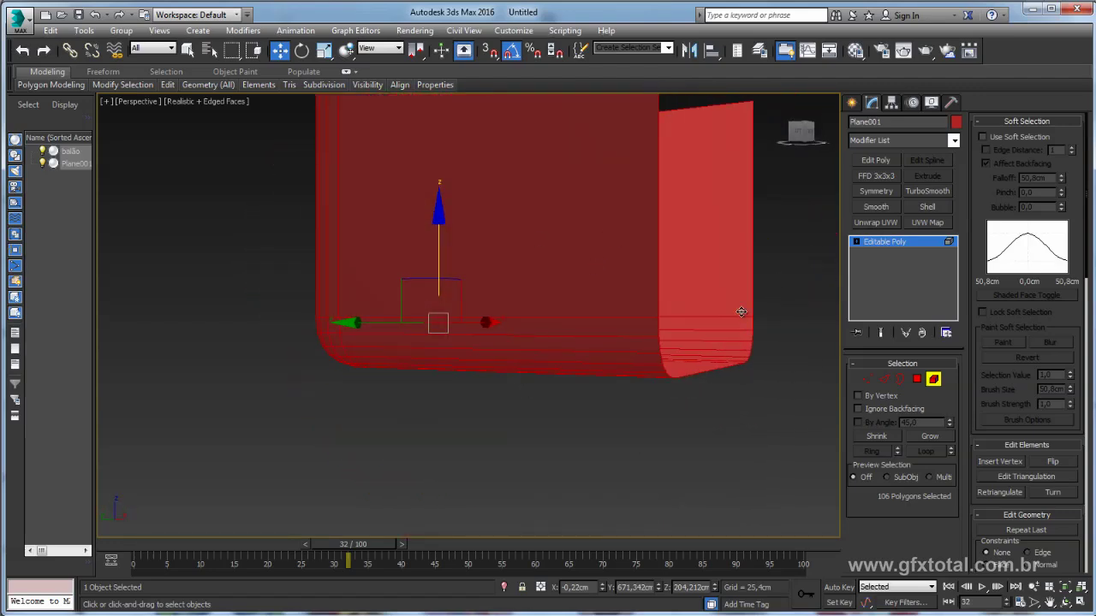
{"action": "mouse_move", "coordinate": [741, 312]}
{"action": "middle_mouse_down", "text": "alt"}
{"action": "mouse_move", "coordinate": [625, 383]}
{"action": "mouse_move", "coordinate": [656, 345]}
{"action": "mouse_move", "coordinate": [545, 324]}
{"action": "middle_mouse_up", "text": "alt"}
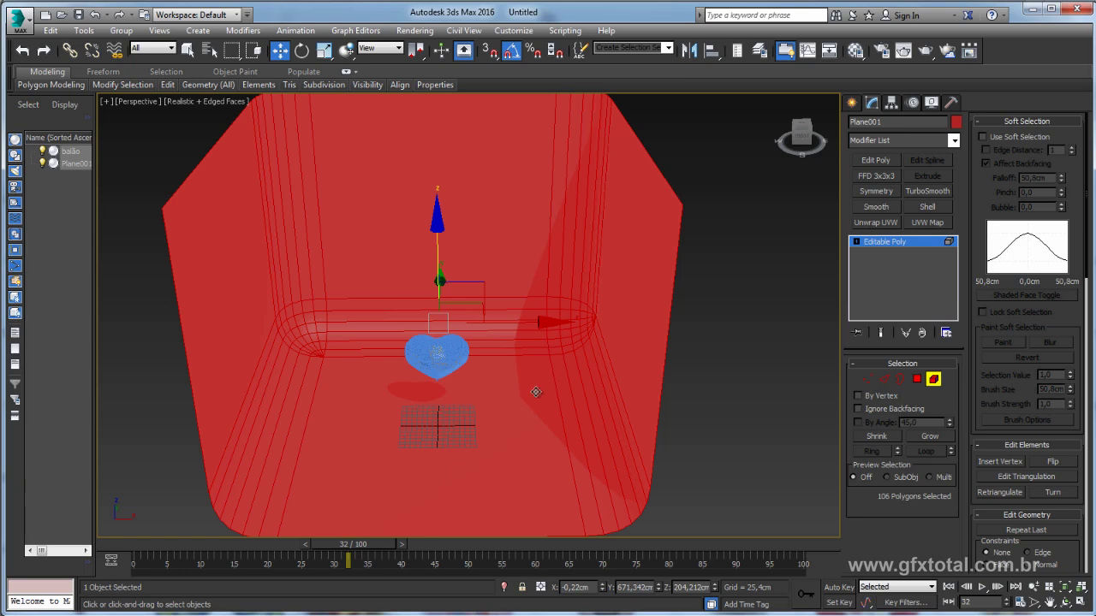
{"action": "middle_click_drag", "start_coordinate": [536, 392], "coordinate": [496, 400], "text": "alt"}
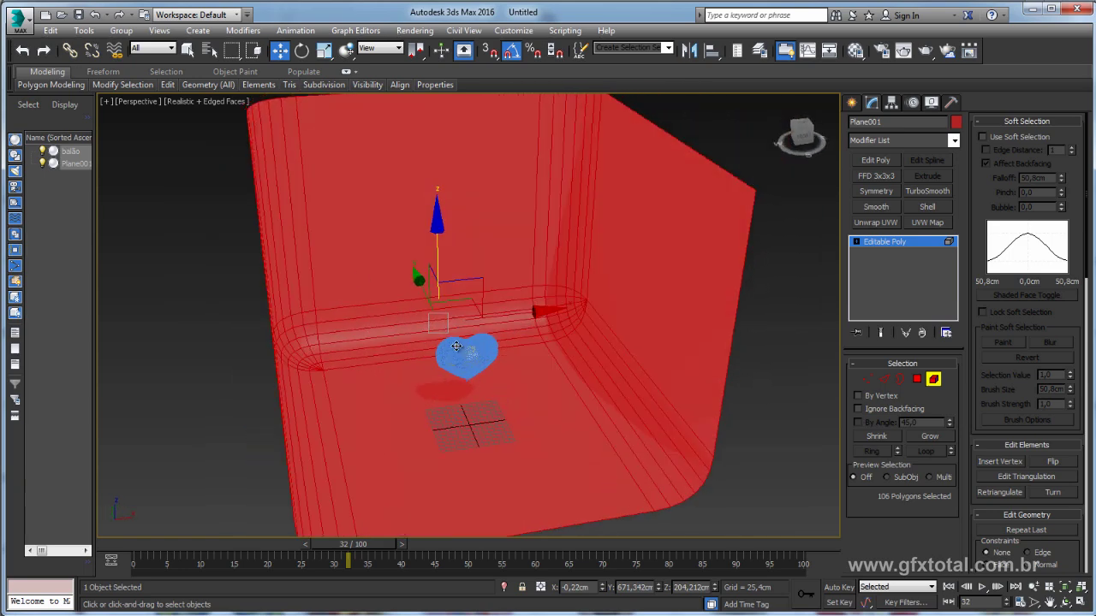
{"action": "middle_click_drag", "start_coordinate": [457, 346], "coordinate": [451, 359], "text": "alt"}
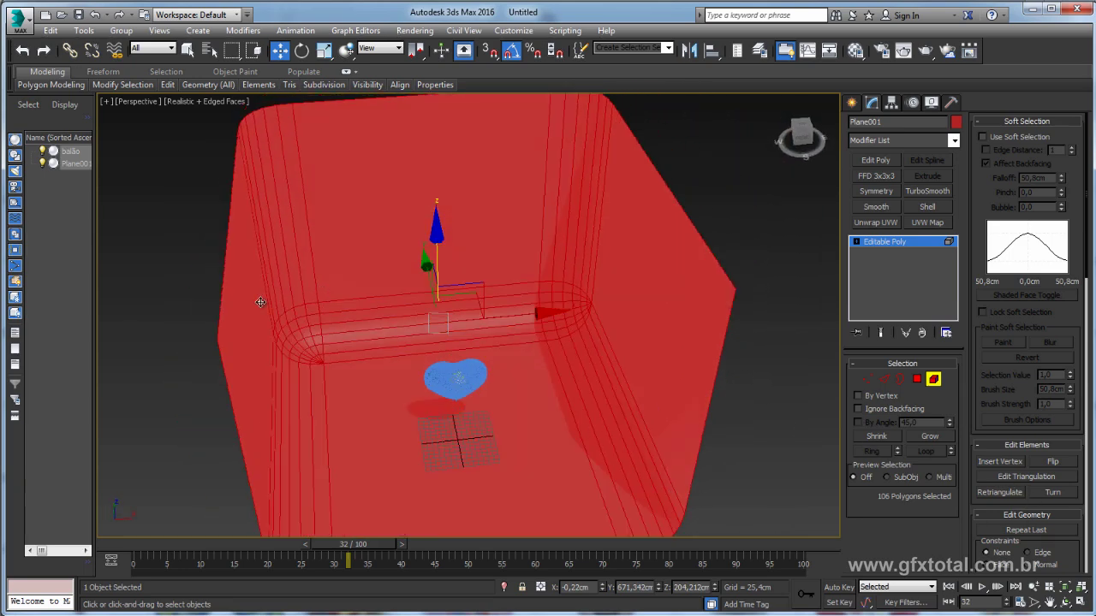
Flip the backdrop polygons' normals to face inward, then render a test frame
{"action": "left_click", "coordinate": [1059, 464]}
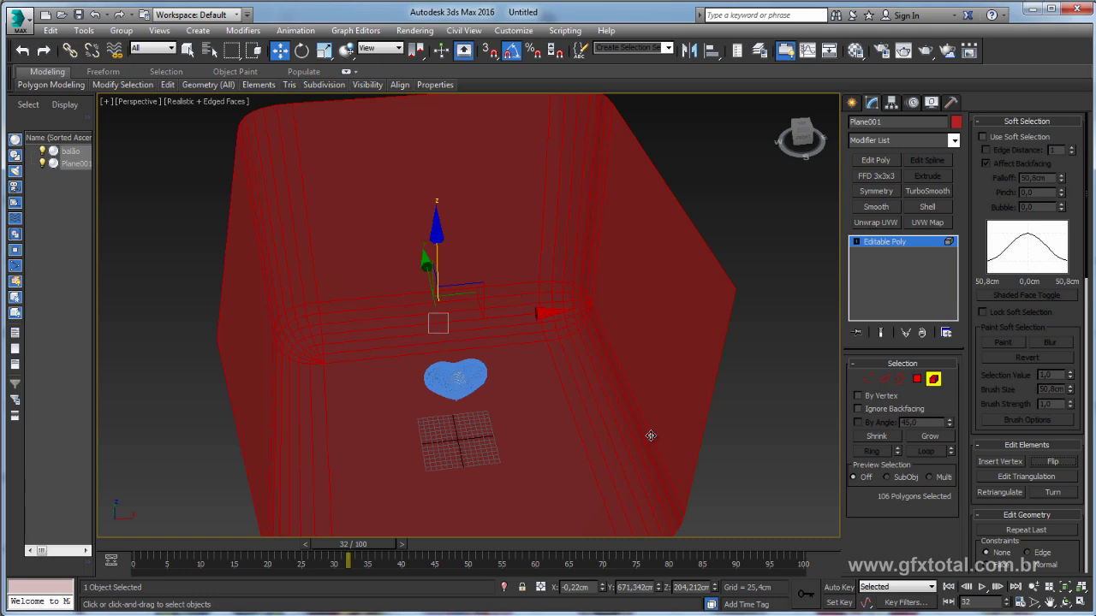
{"action": "middle_click_drag", "start_coordinate": [650, 436], "coordinate": [828, 392], "text": "alt"}
{"action": "left_click", "coordinate": [1066, 464]}
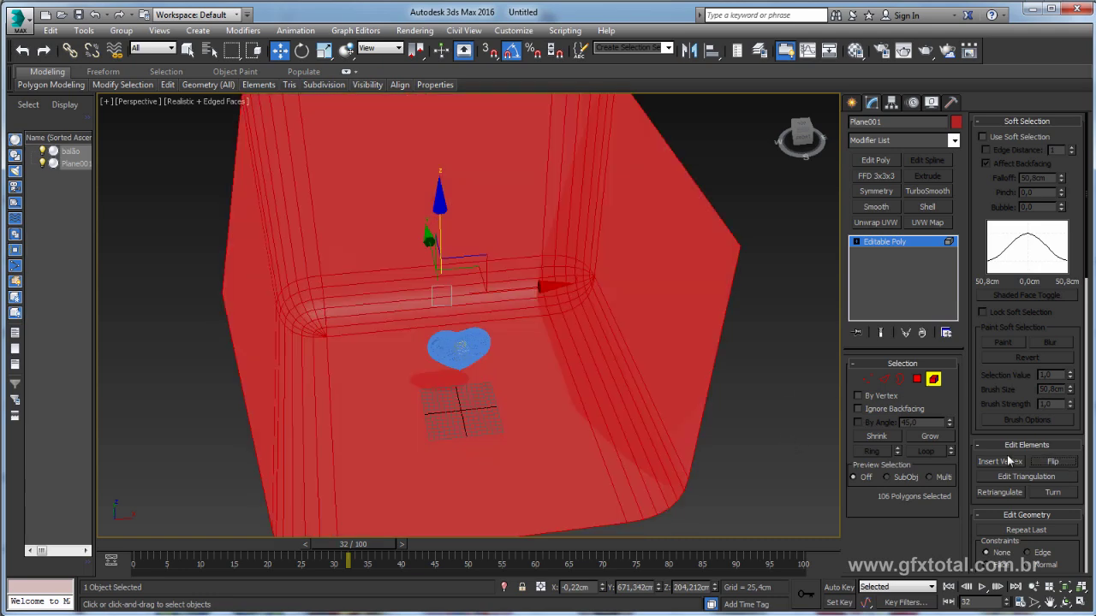
{"action": "mouse_move", "coordinate": [599, 442]}
{"action": "middle_mouse_down", "text": "alt"}
{"action": "mouse_move", "coordinate": [594, 409]}
{"action": "mouse_move", "coordinate": [562, 397]}
{"action": "mouse_move", "coordinate": [608, 407]}
{"action": "mouse_move", "coordinate": [577, 443]}
{"action": "mouse_move", "coordinate": [592, 452]}
{"action": "middle_mouse_up", "text": "alt"}
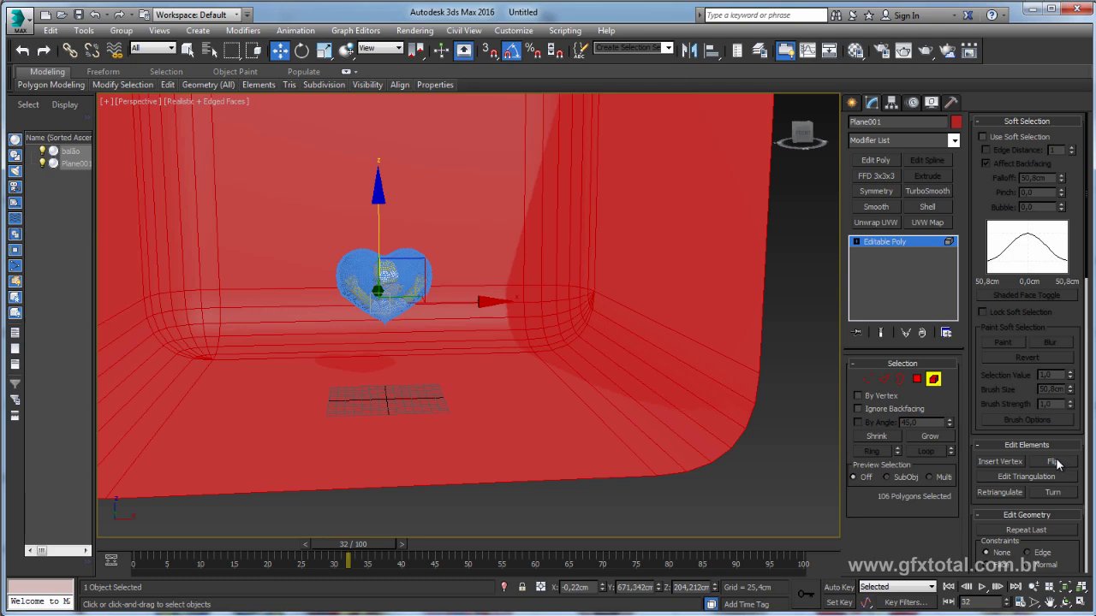
{"action": "left_click", "coordinate": [1054, 463]}
{"action": "mouse_move", "coordinate": [491, 374]}
{"action": "middle_mouse_down", "text": "alt"}
{"action": "mouse_move", "coordinate": [570, 391]}
{"action": "mouse_move", "coordinate": [604, 386]}
{"action": "middle_mouse_up", "text": "alt"}
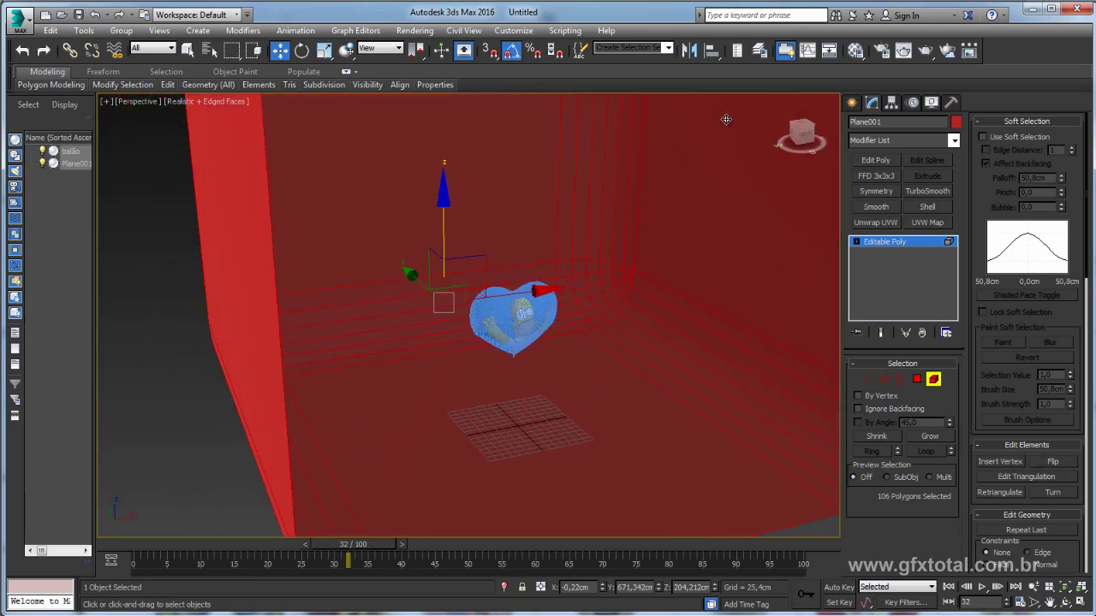
{"action": "key", "text": "shift+q"}
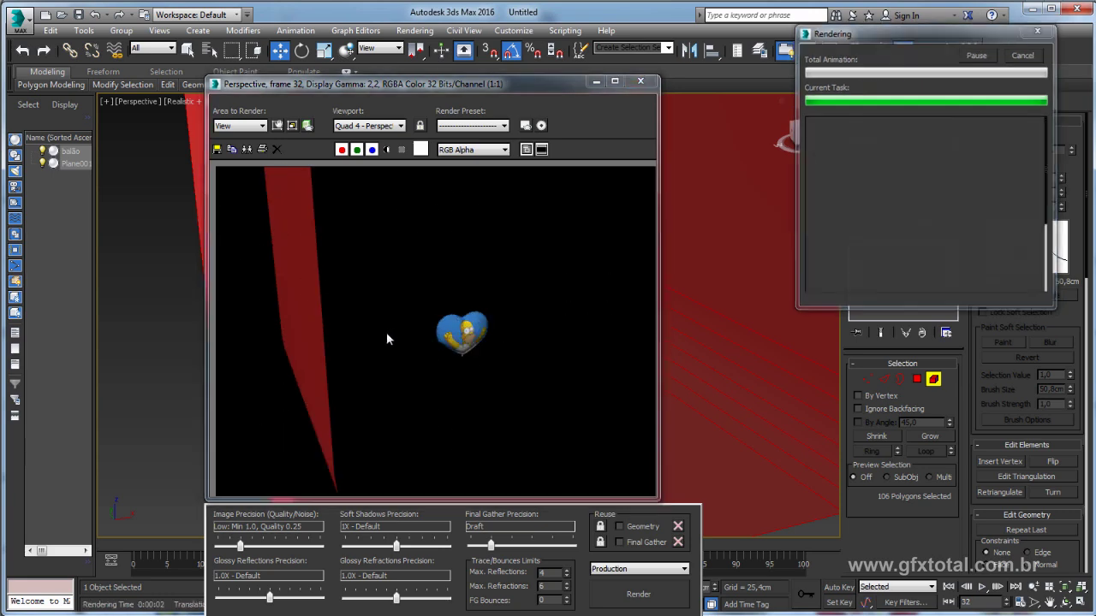
Re-render frame 32 to check the red backdrop, close the render, and exit Element mode
{"action": "left_click", "coordinate": [648, 84]}
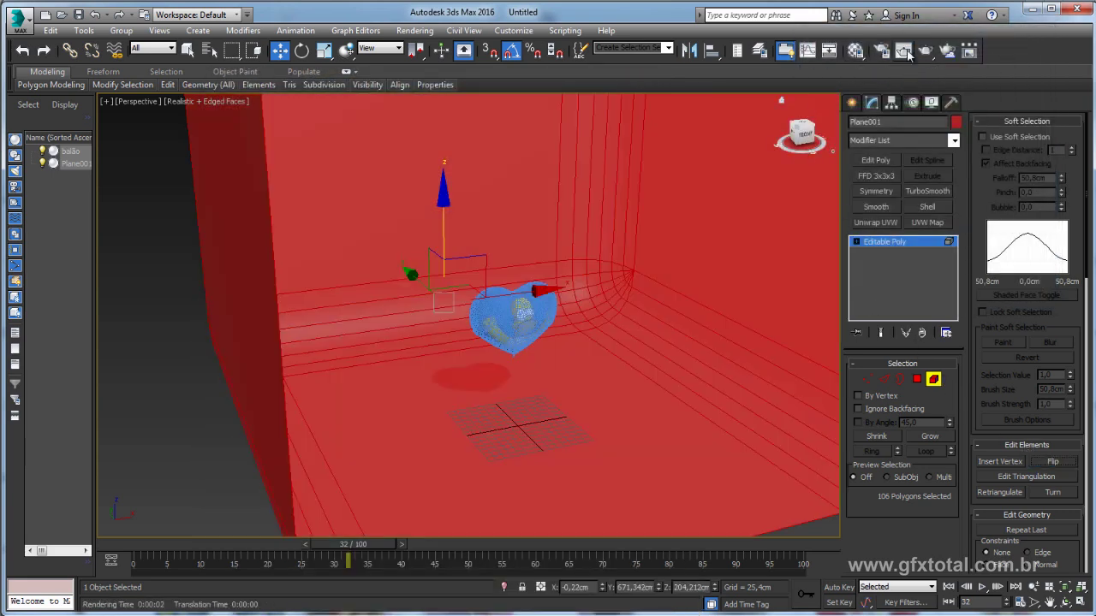
{"action": "left_click", "coordinate": [924, 52]}
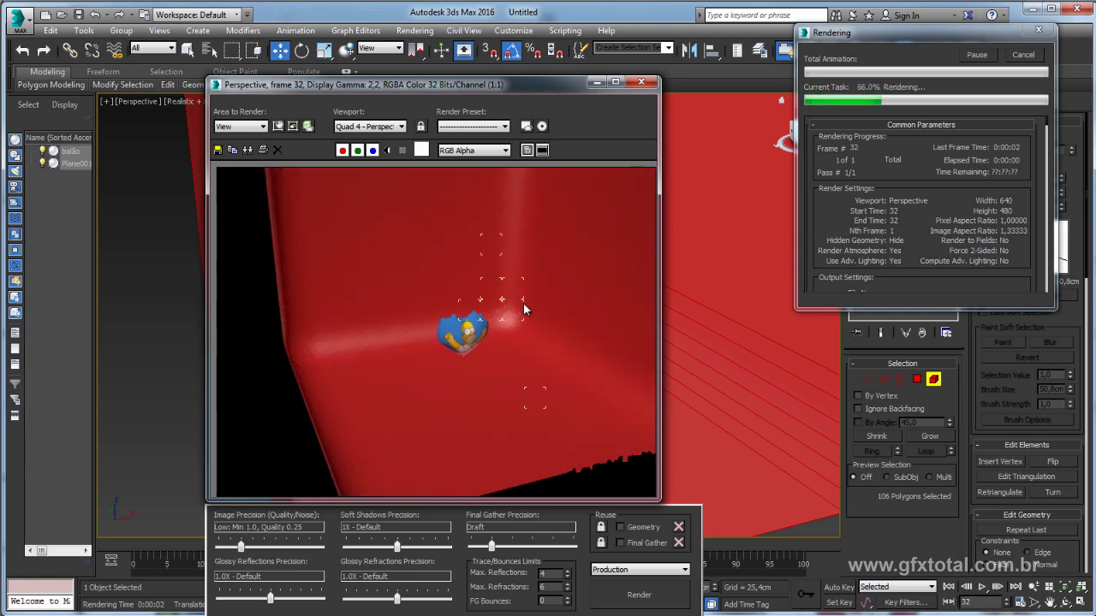
{"action": "left_click", "coordinate": [640, 81]}
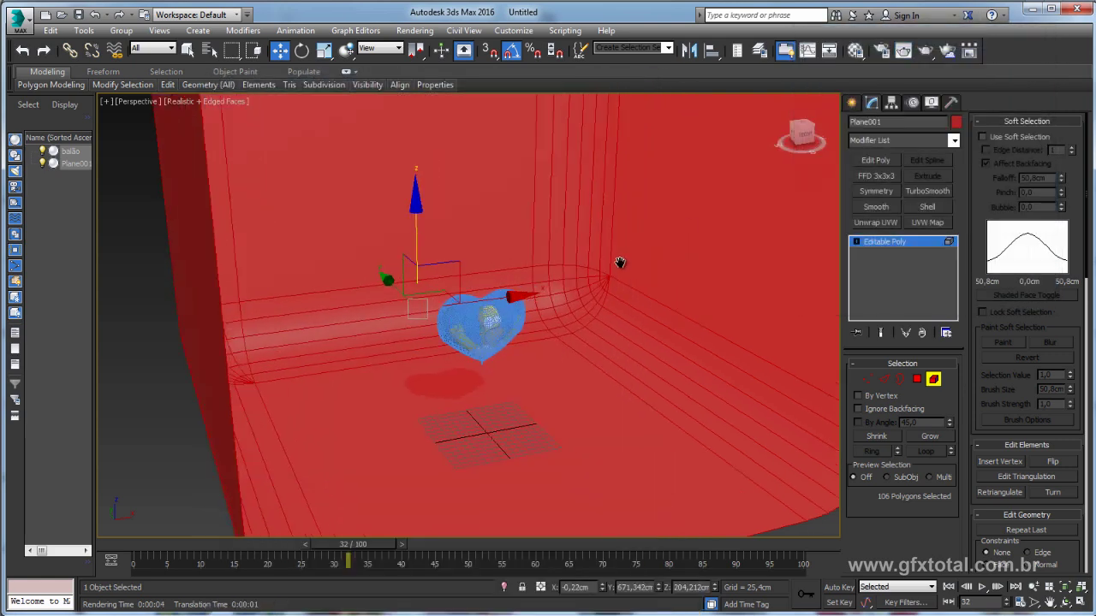
{"action": "scroll", "coordinate": [620, 262], "scroll_direction": "down", "scroll_amount": 3}
{"action": "key", "text": "5"}
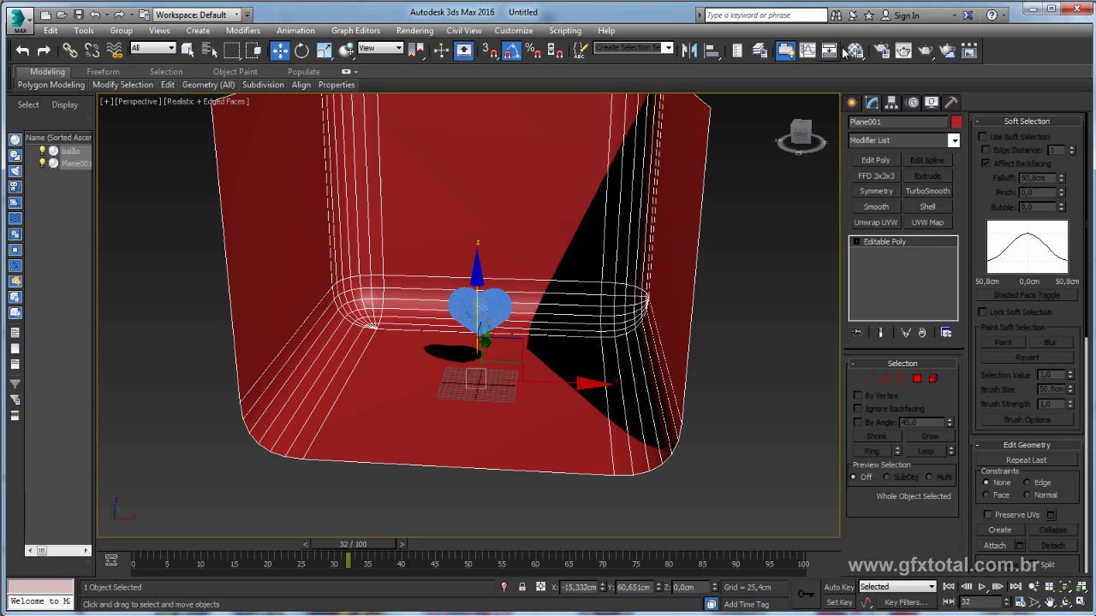
{"action": "left_click", "coordinate": [845, 52]}
{"action": "left_click", "coordinate": [130, 127]}
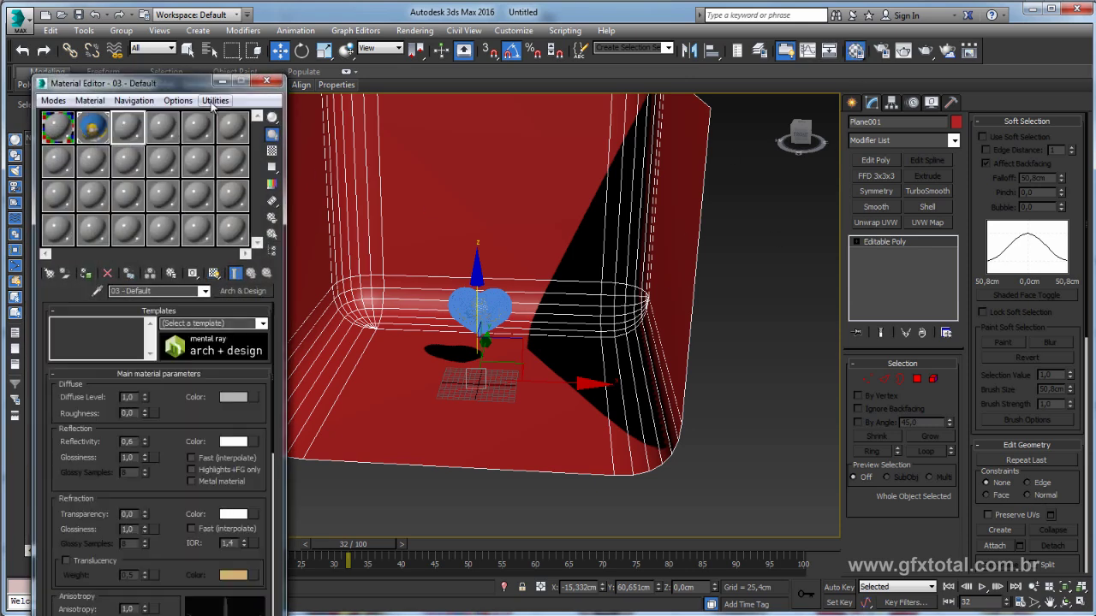
{"action": "left_click", "coordinate": [266, 83]}
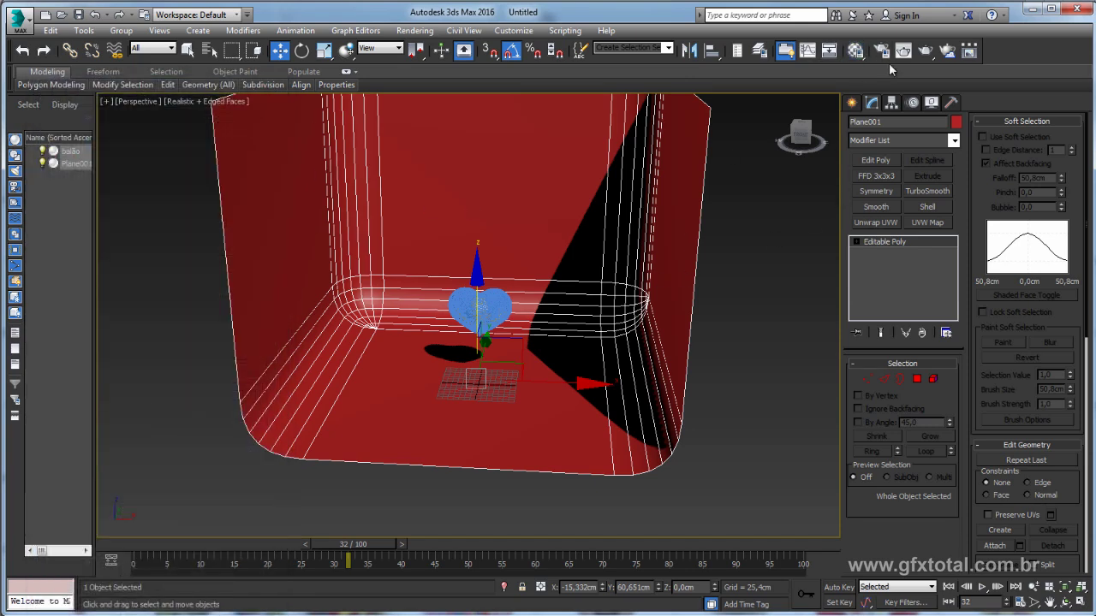
{"action": "left_click", "coordinate": [884, 50]}
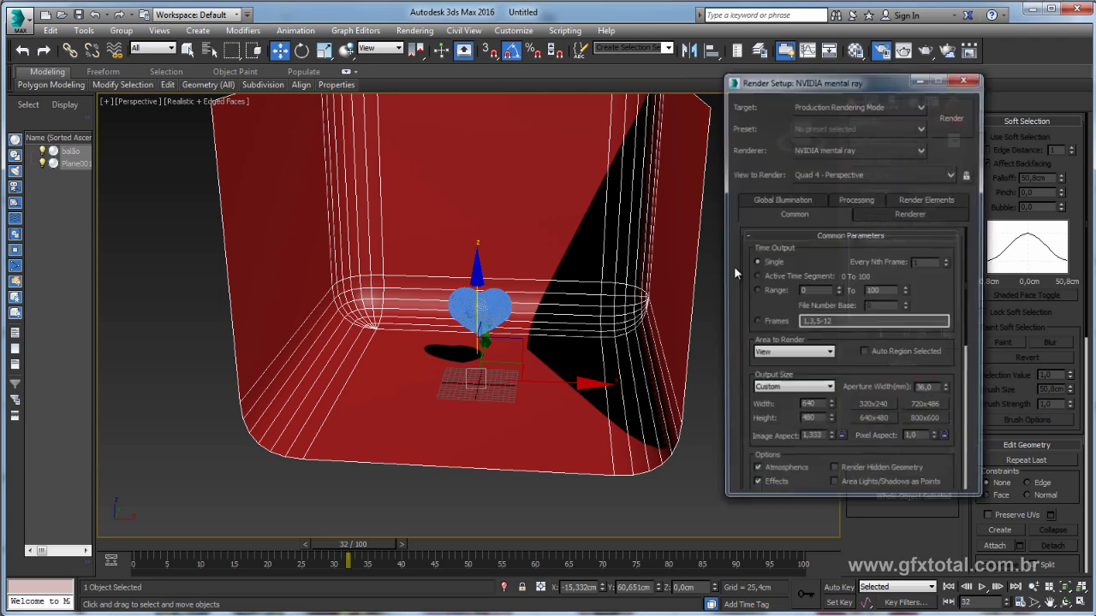
{"action": "left_click_drag", "start_coordinate": [847, 80], "coordinate": [808, 86]}
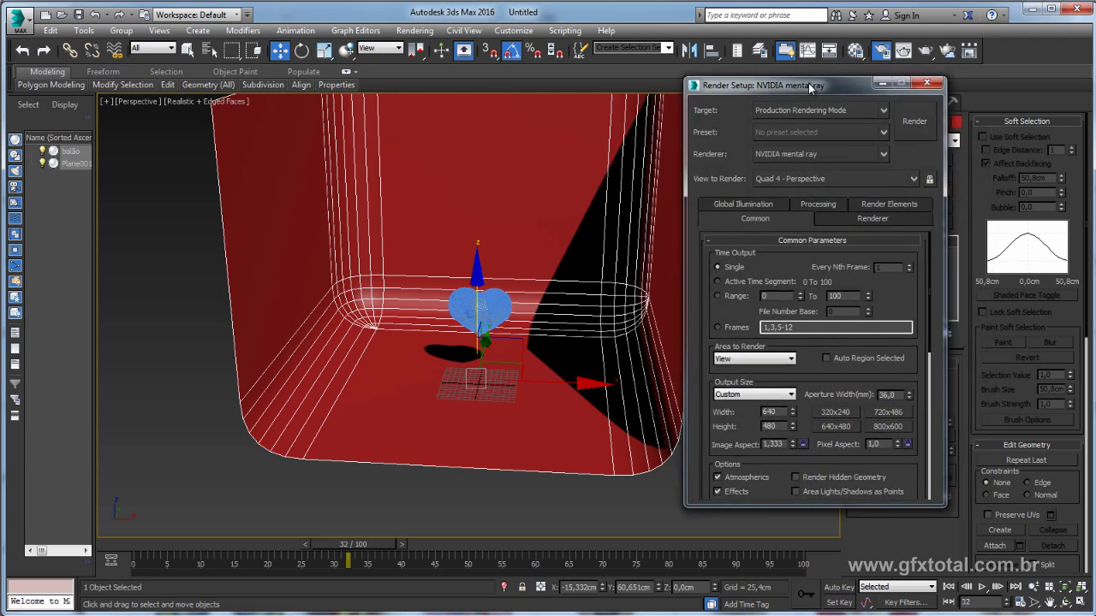
{"action": "left_click", "coordinate": [885, 154]}
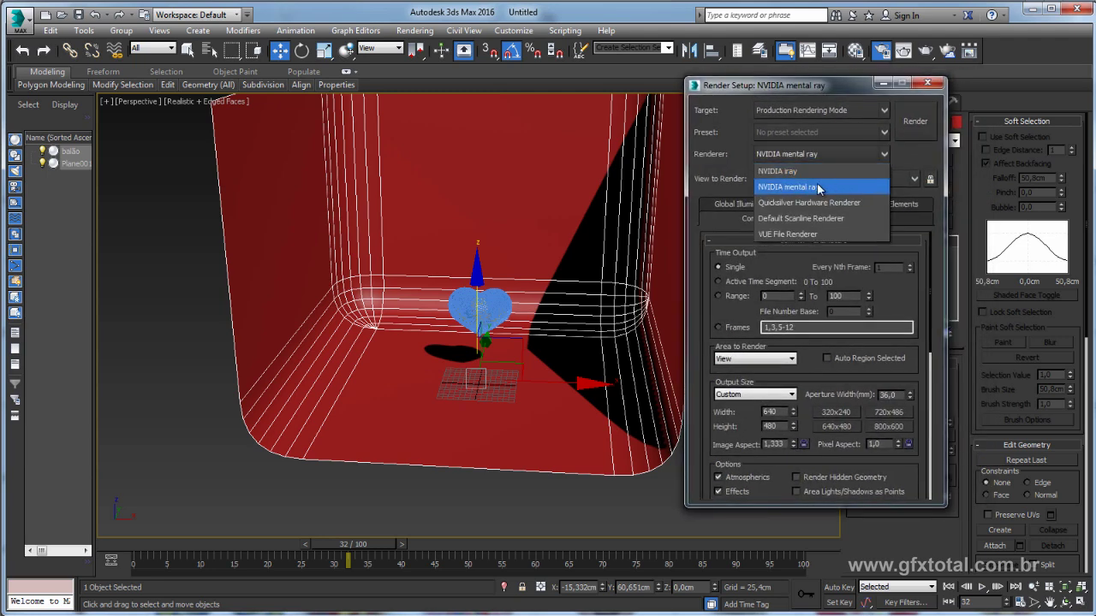
{"action": "left_click", "coordinate": [821, 156]}
{"action": "left_click_drag", "start_coordinate": [790, 84], "coordinate": [900, 86]}
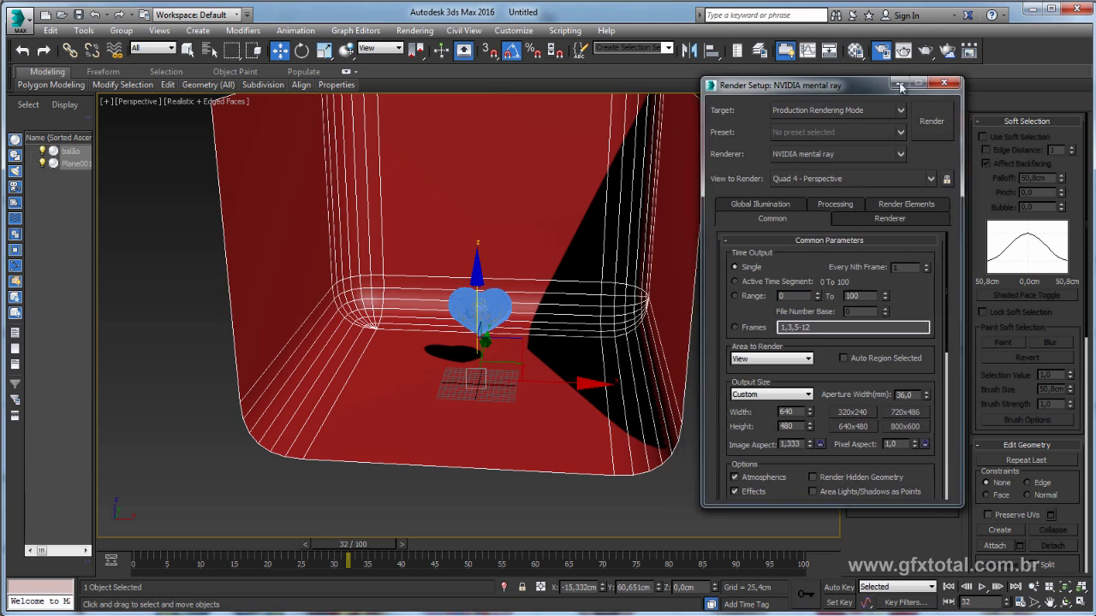
{"action": "left_click", "coordinate": [942, 84]}
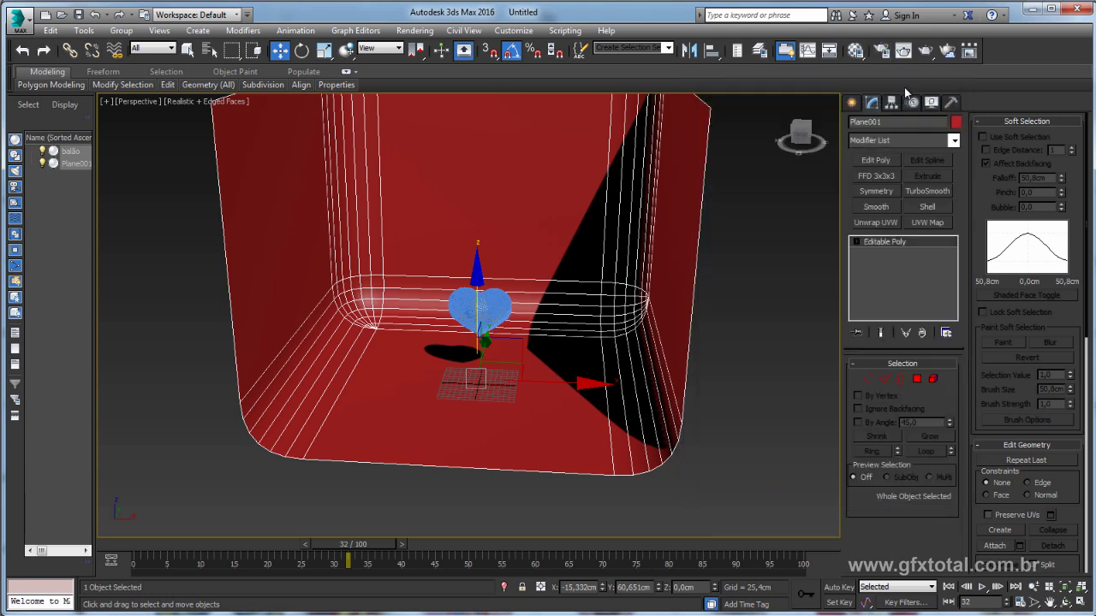
Reopen the Material Editor and select the 03 - Default Arch & Design material
{"action": "left_click", "coordinate": [856, 51]}
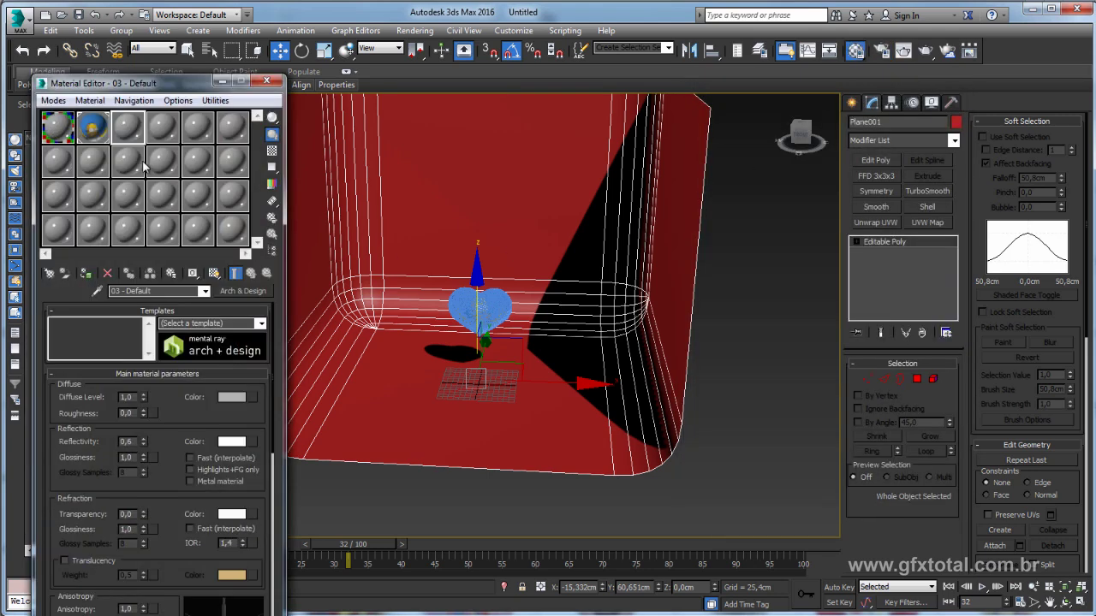
{"action": "left_click", "coordinate": [109, 128]}
{"action": "left_click_drag", "start_coordinate": [129, 83], "coordinate": [158, 86]}
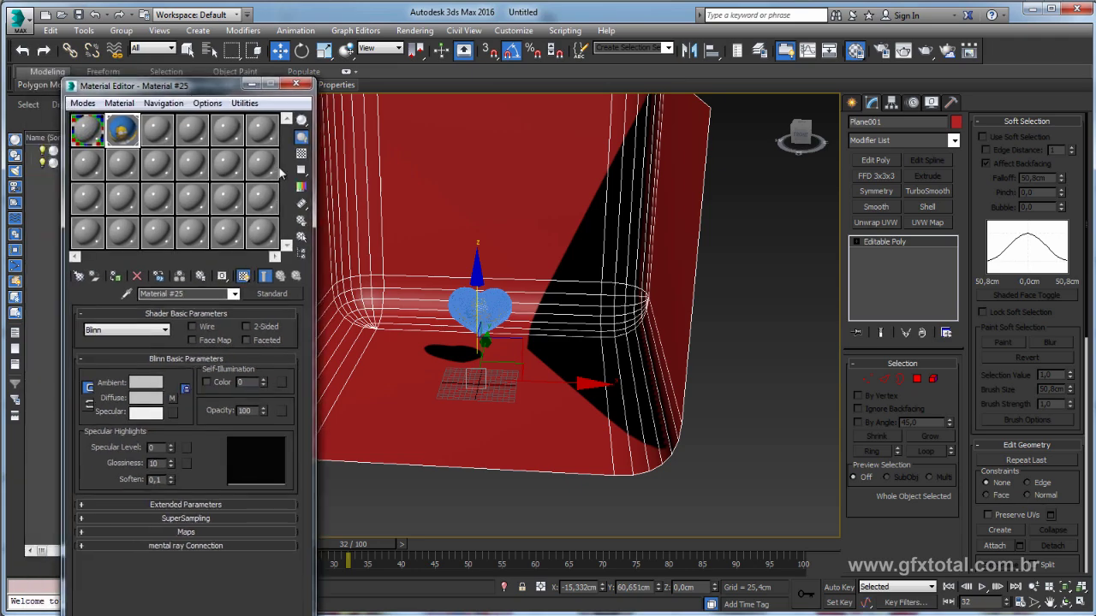
{"action": "middle_click_drag", "start_coordinate": [432, 241], "coordinate": [492, 240]}
{"action": "left_click", "coordinate": [157, 130]}
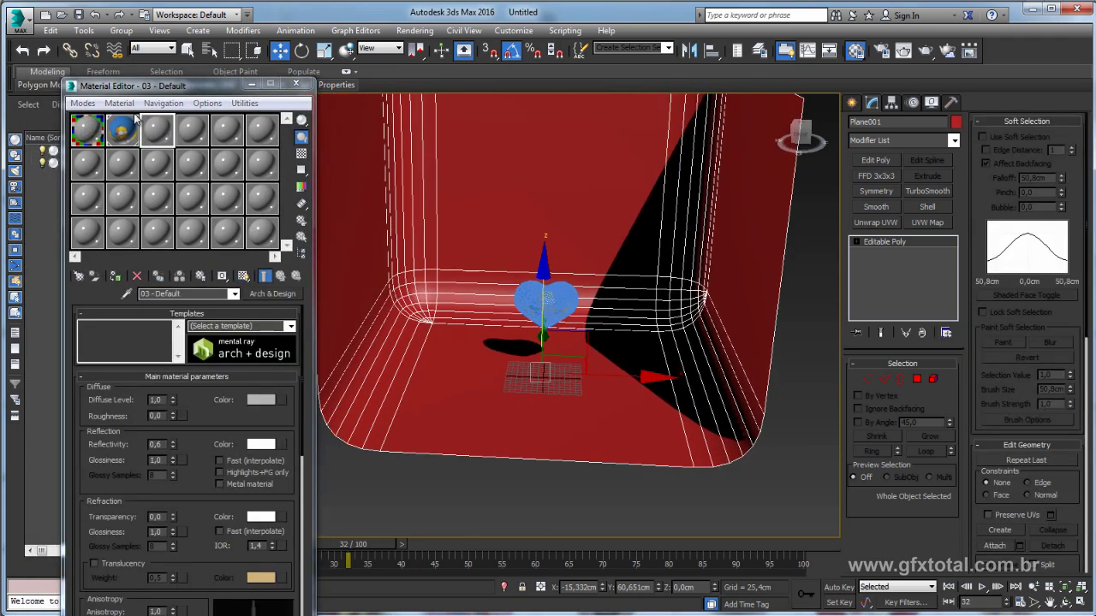
{"action": "scroll", "coordinate": [411, 346], "scroll_direction": "up", "scroll_amount": 2}
{"action": "scroll", "coordinate": [410, 346], "scroll_direction": "up", "scroll_amount": 2}
{"action": "scroll", "coordinate": [411, 346], "scroll_direction": "up", "scroll_amount": 2}
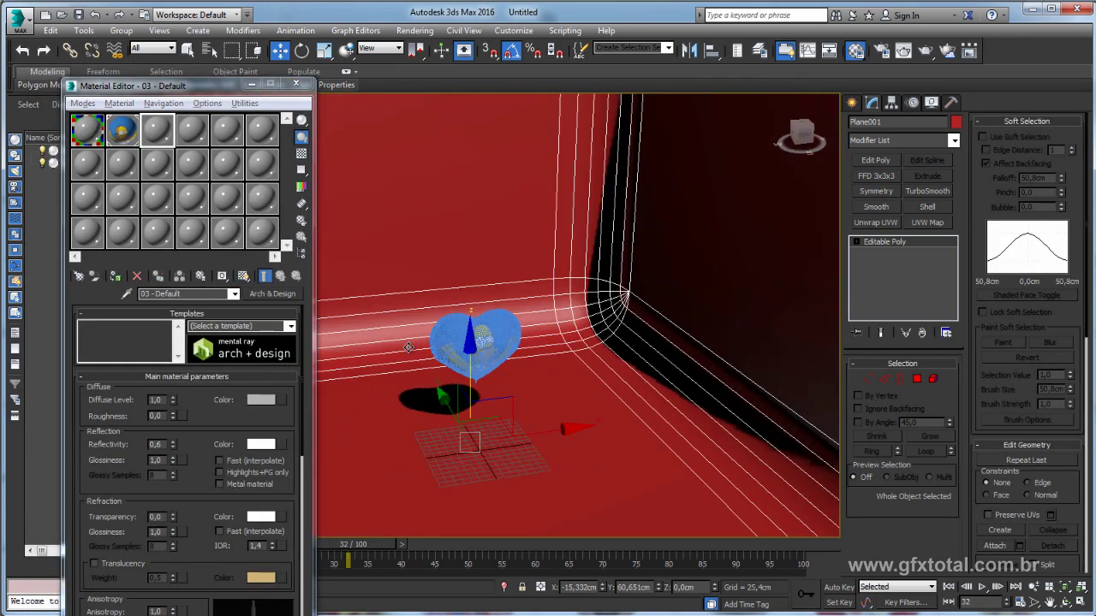
{"action": "scroll", "coordinate": [411, 346], "scroll_direction": "up", "scroll_amount": 2}
Turn 03 - Default into a Chrome material using the Arch & Design templates
{"action": "left_click", "coordinate": [272, 294]}
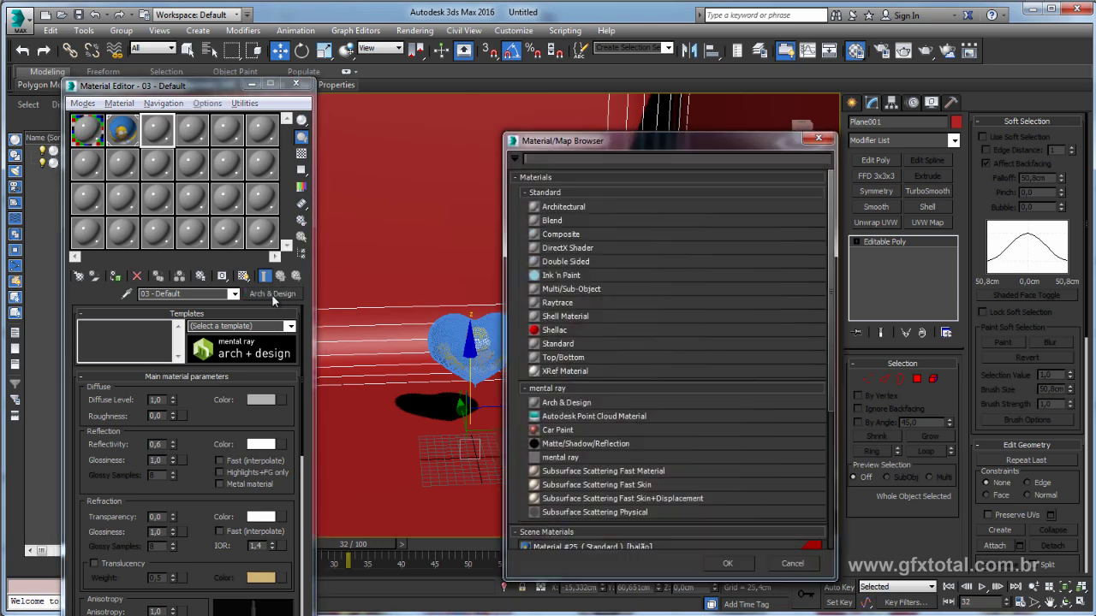
{"action": "scroll", "coordinate": [598, 445], "scroll_direction": "down", "scroll_amount": 5}
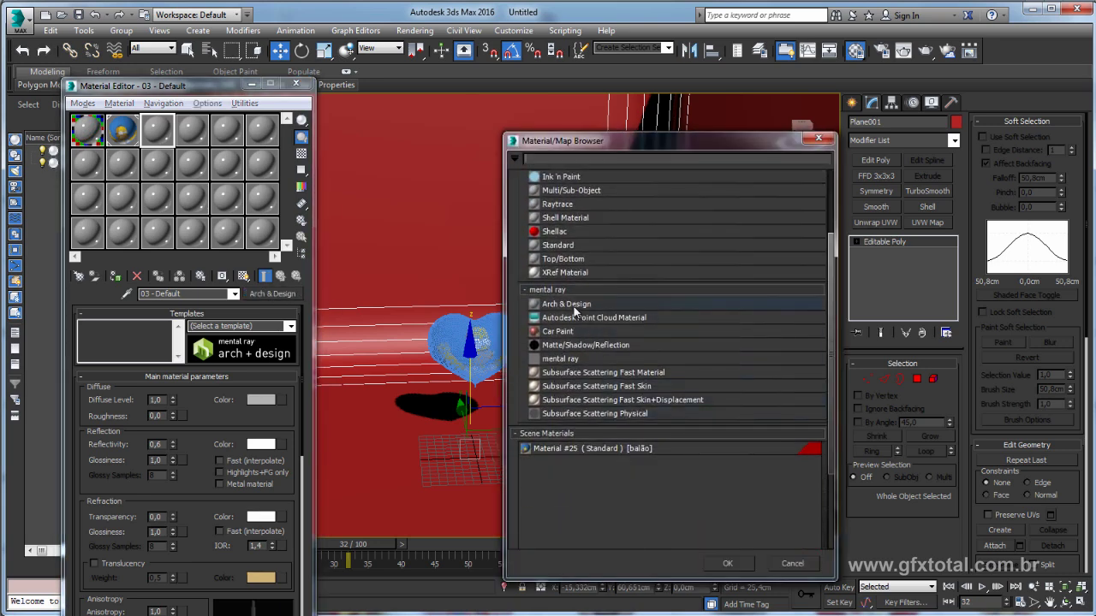
{"action": "left_click", "coordinate": [819, 140]}
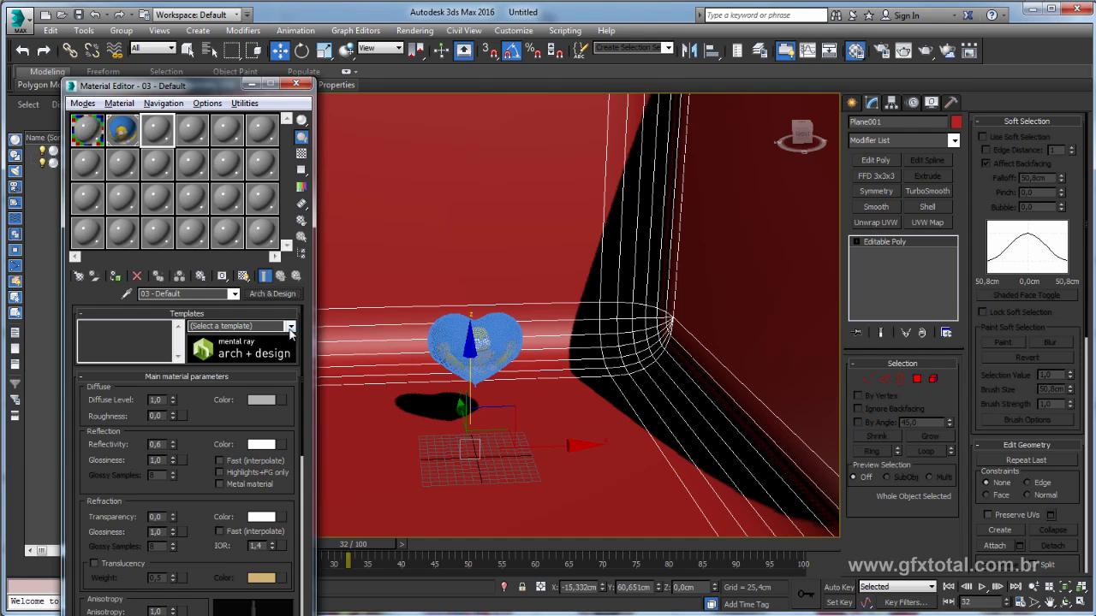
{"action": "left_click", "coordinate": [291, 328]}
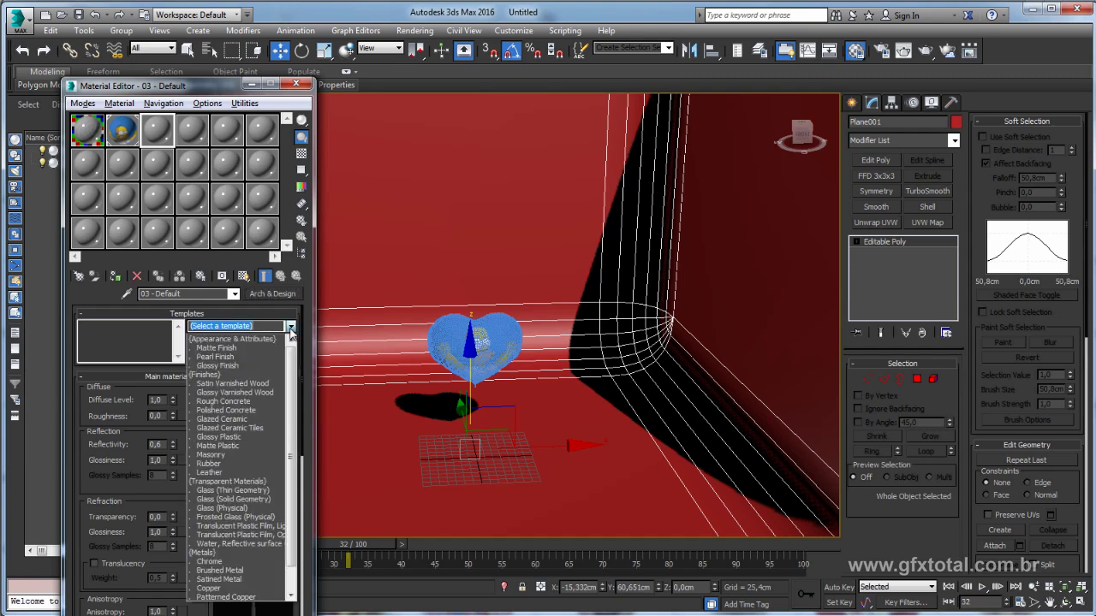
{"action": "left_click", "coordinate": [227, 565]}
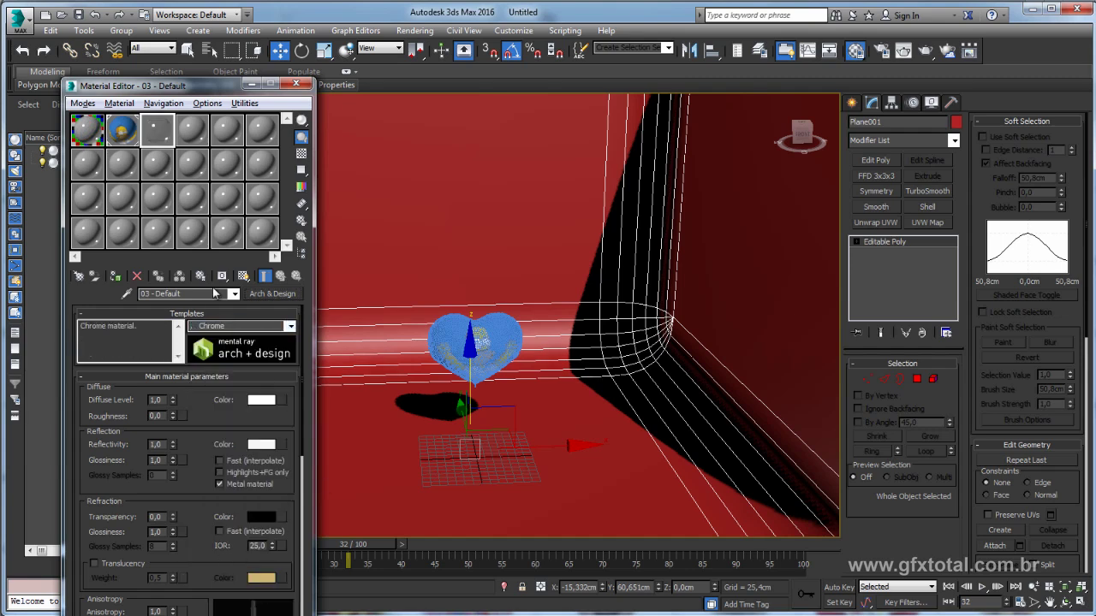
Copy Material #25's Homer Simpson diffuse map into the chrome material's diffuse slot
{"action": "left_click", "coordinate": [125, 141]}
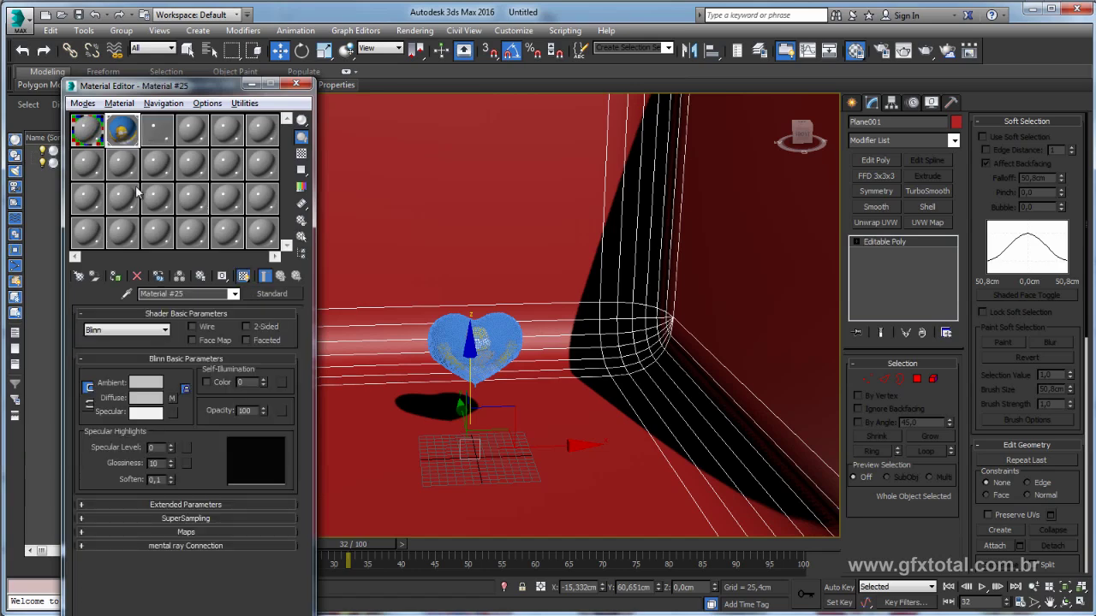
{"action": "right_click", "coordinate": [172, 401]}
{"action": "left_click", "coordinate": [205, 424]}
{"action": "left_click", "coordinate": [158, 130]}
{"action": "right_click", "coordinate": [284, 400]}
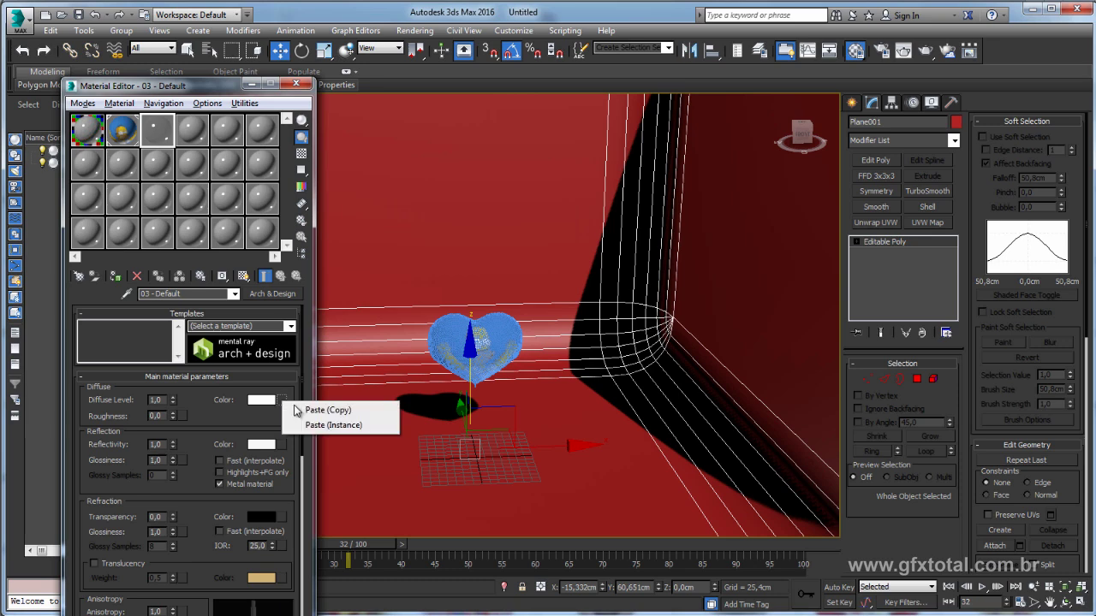
{"action": "left_click", "coordinate": [321, 412]}
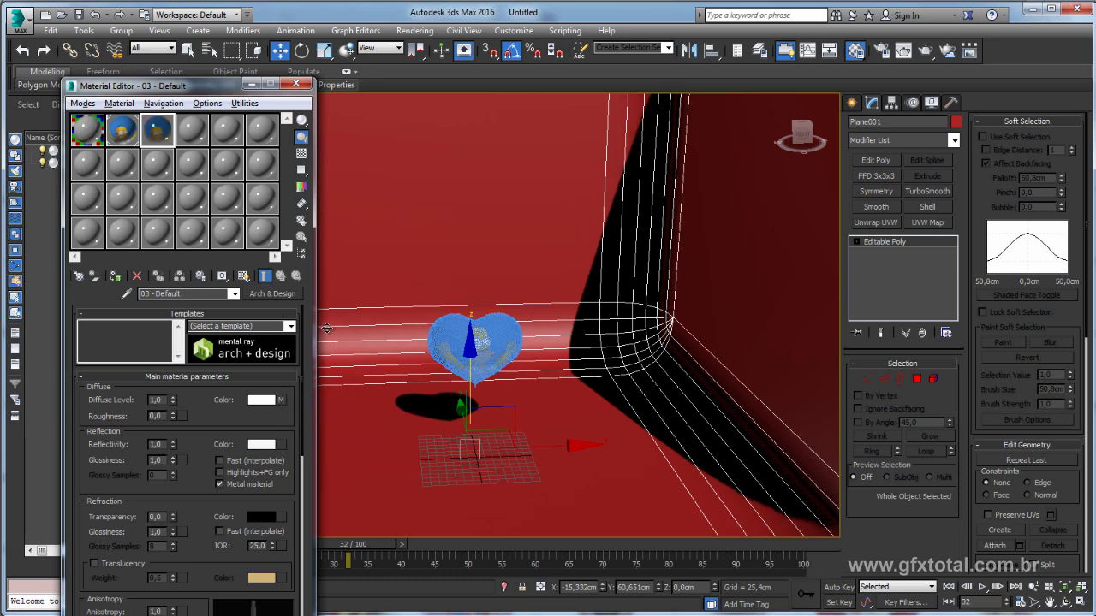
Assign the chrome material to the heart balloon and show its Homer texture in the viewport
{"action": "scroll", "coordinate": [505, 341], "scroll_direction": "up", "scroll_amount": 8}
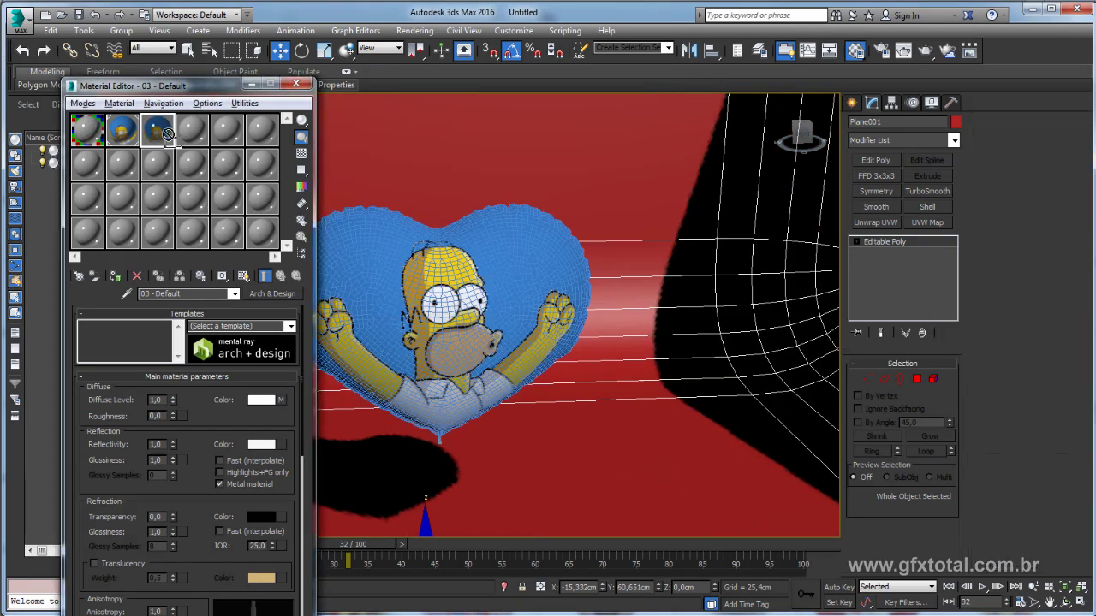
{"action": "left_click_drag", "start_coordinate": [163, 133], "coordinate": [428, 309]}
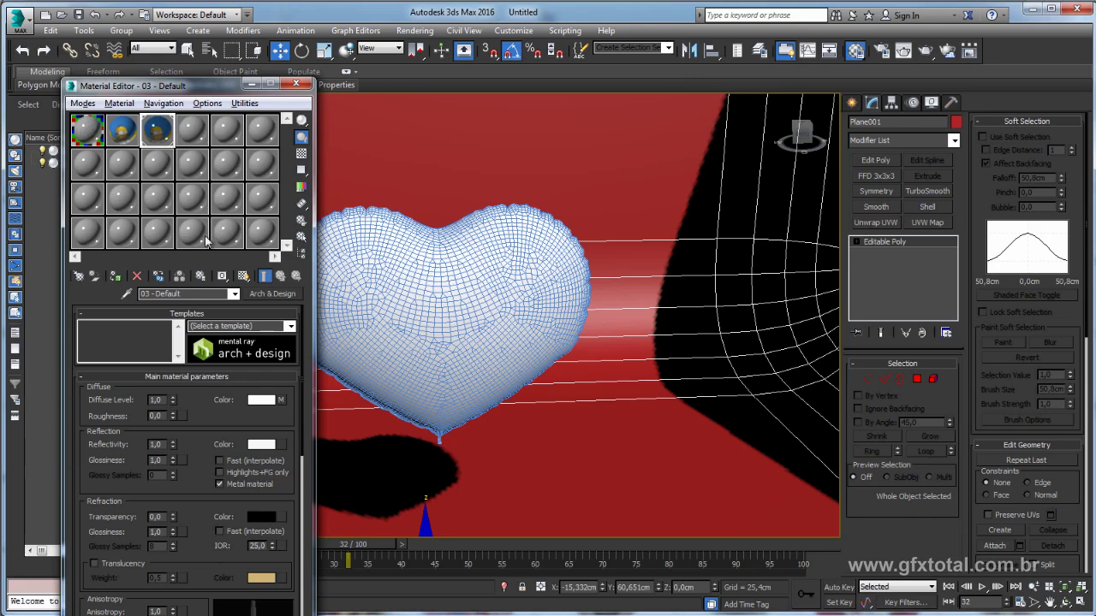
{"action": "left_click", "coordinate": [243, 276]}
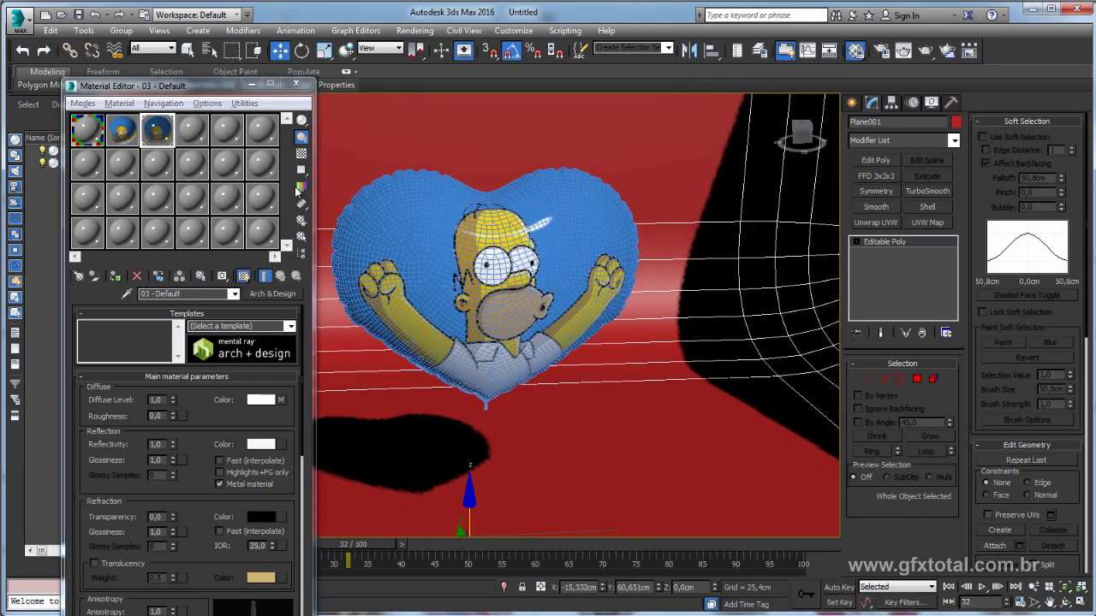
{"action": "scroll", "coordinate": [571, 285], "scroll_direction": "down", "scroll_amount": 5}
{"action": "mouse_move", "coordinate": [570, 284]}
{"action": "middle_mouse_down", "text": "alt"}
{"action": "mouse_move", "coordinate": [599, 291]}
{"action": "mouse_move", "coordinate": [574, 308]}
{"action": "middle_mouse_up", "text": "alt"}
{"action": "scroll", "coordinate": [574, 313], "scroll_direction": "up", "scroll_amount": 5}
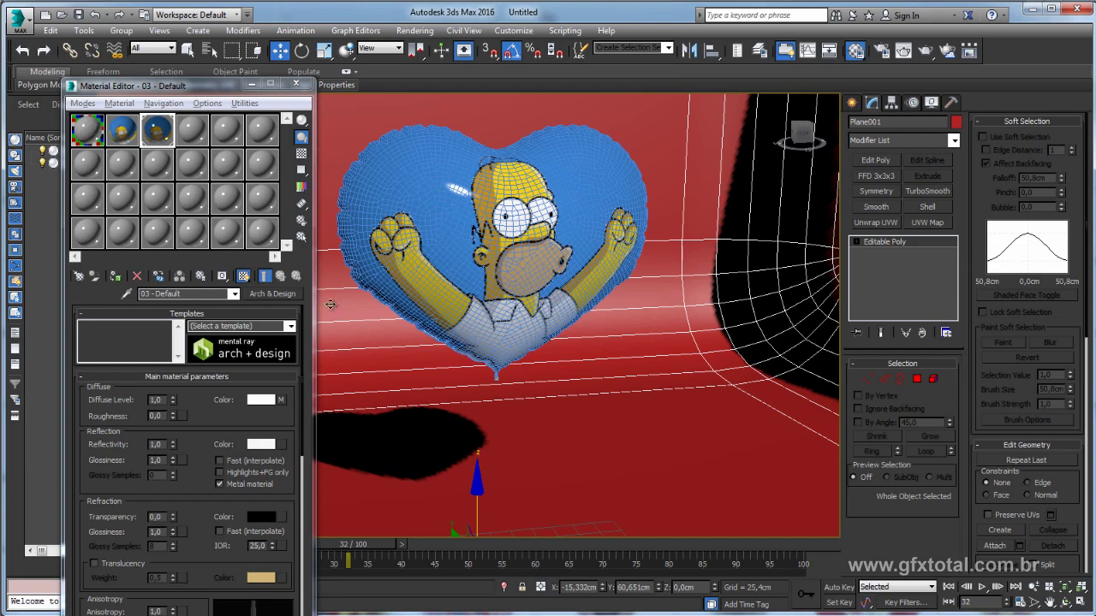
{"action": "middle_click_drag", "start_coordinate": [548, 347], "coordinate": [517, 352], "text": "alt"}
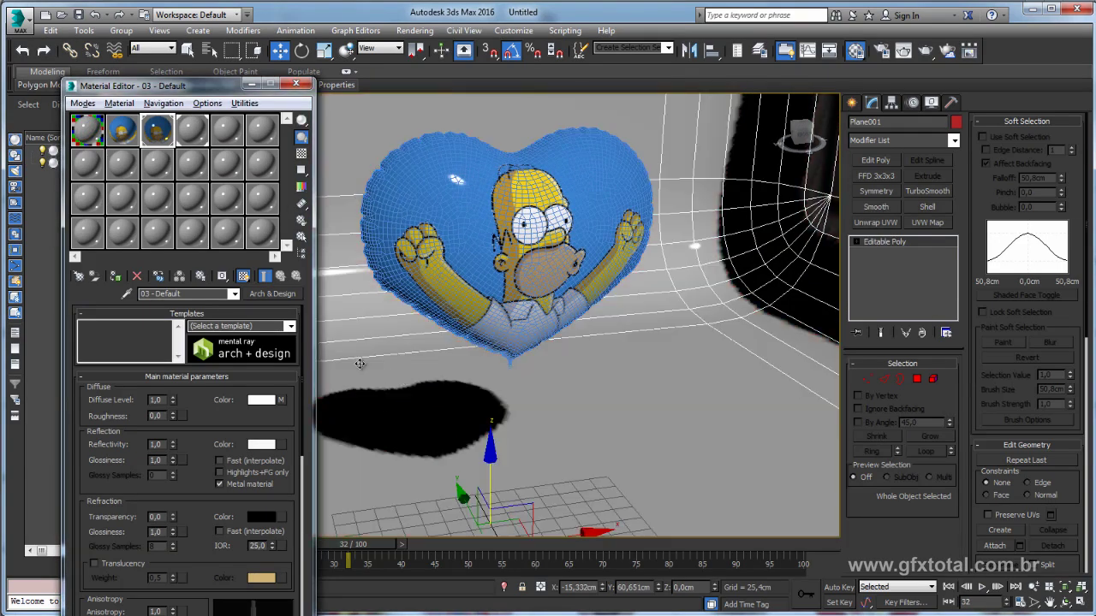
Give material 04 - Default zero reflectivity and a white diffuse colour
{"action": "left_click", "coordinate": [193, 133]}
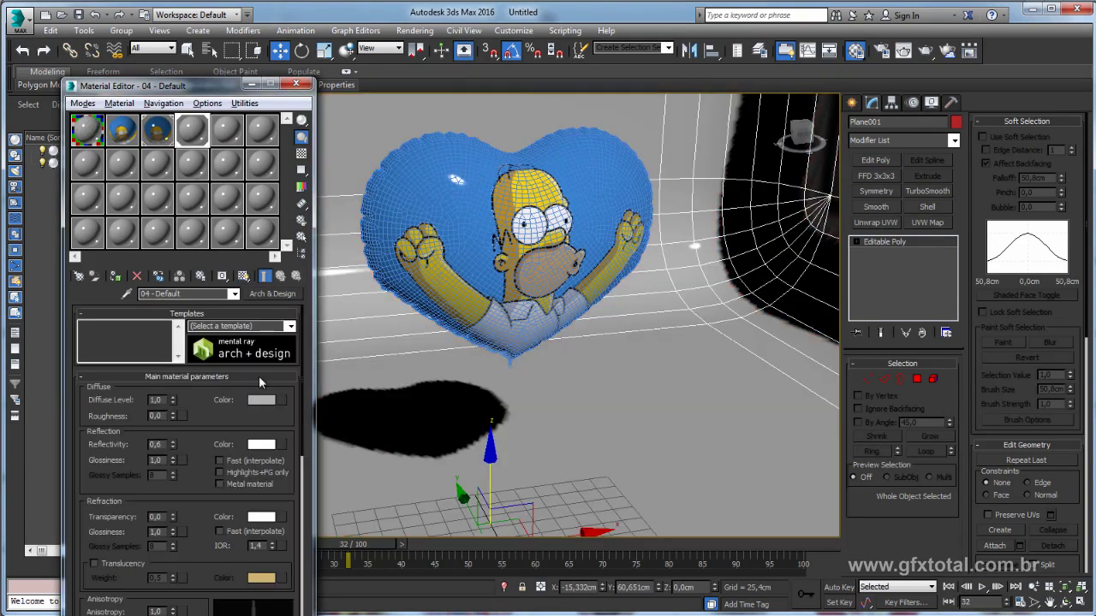
{"action": "right_click", "coordinate": [174, 442]}
{"action": "left_click", "coordinate": [260, 403]}
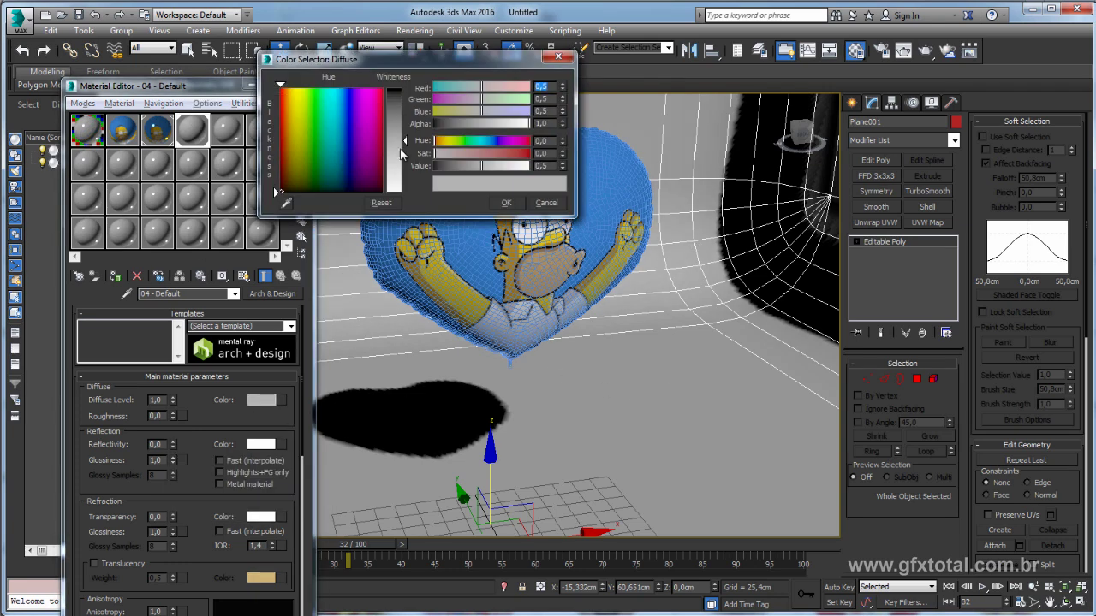
{"action": "left_click_drag", "start_coordinate": [403, 155], "coordinate": [408, 182]}
{"action": "left_click", "coordinate": [506, 202]}
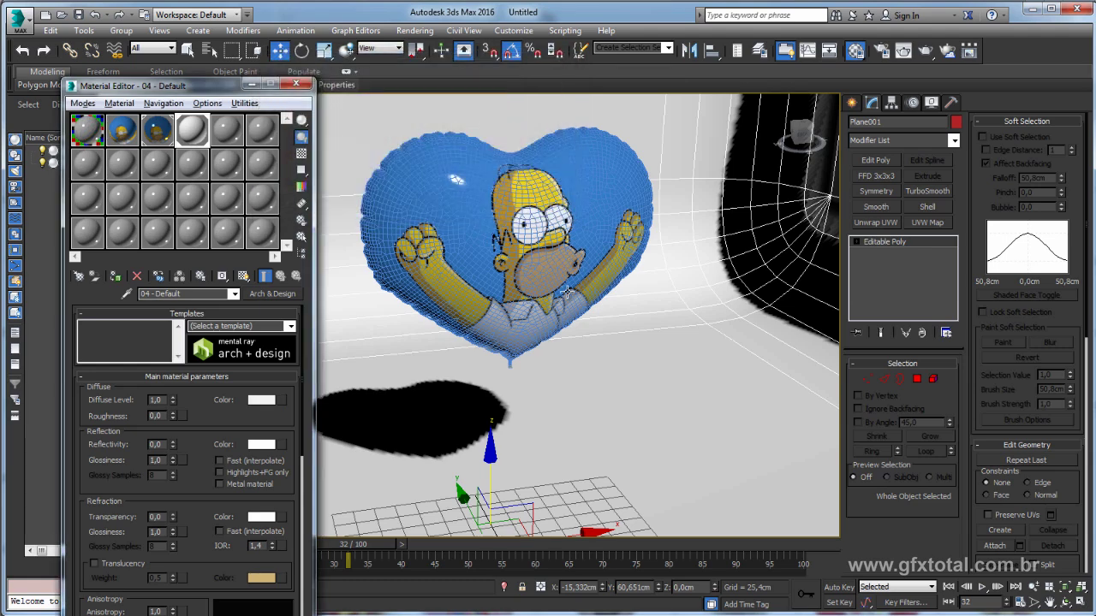
{"action": "middle_click_drag", "start_coordinate": [514, 292], "coordinate": [551, 299], "text": "alt"}
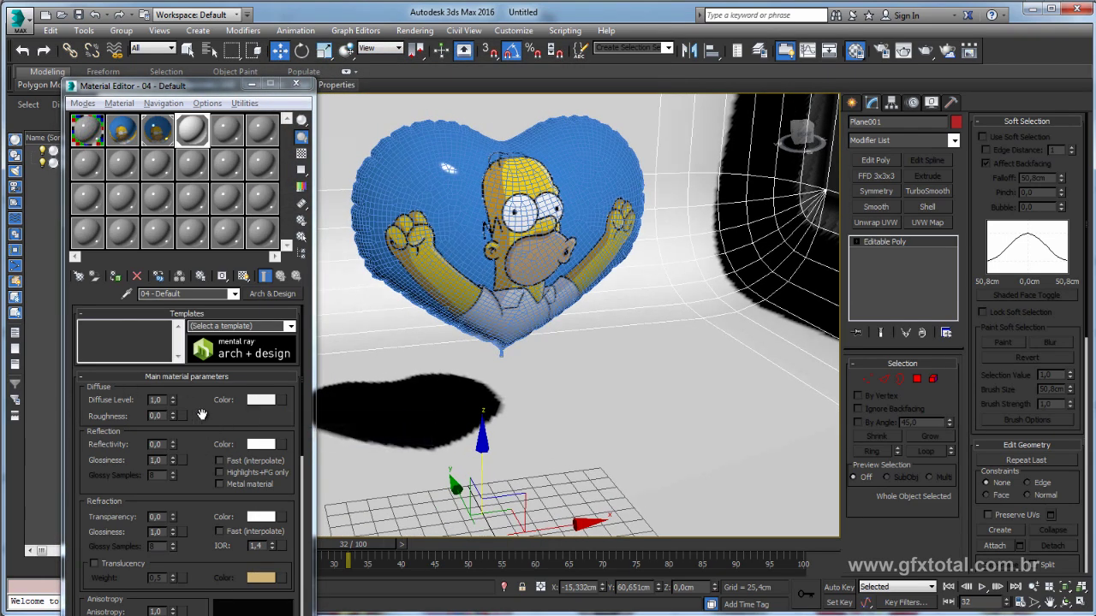
{"action": "scroll", "coordinate": [202, 415], "scroll_direction": "down", "scroll_amount": 5}
{"action": "scroll", "coordinate": [205, 415], "scroll_direction": "up", "scroll_amount": 5}
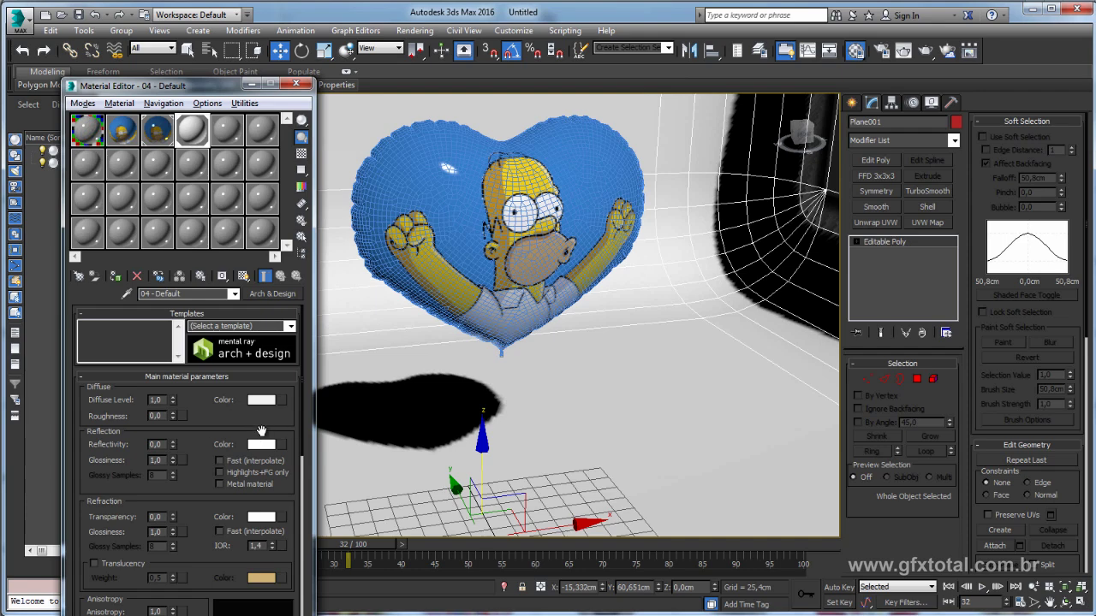
{"action": "left_click", "coordinate": [295, 83]}
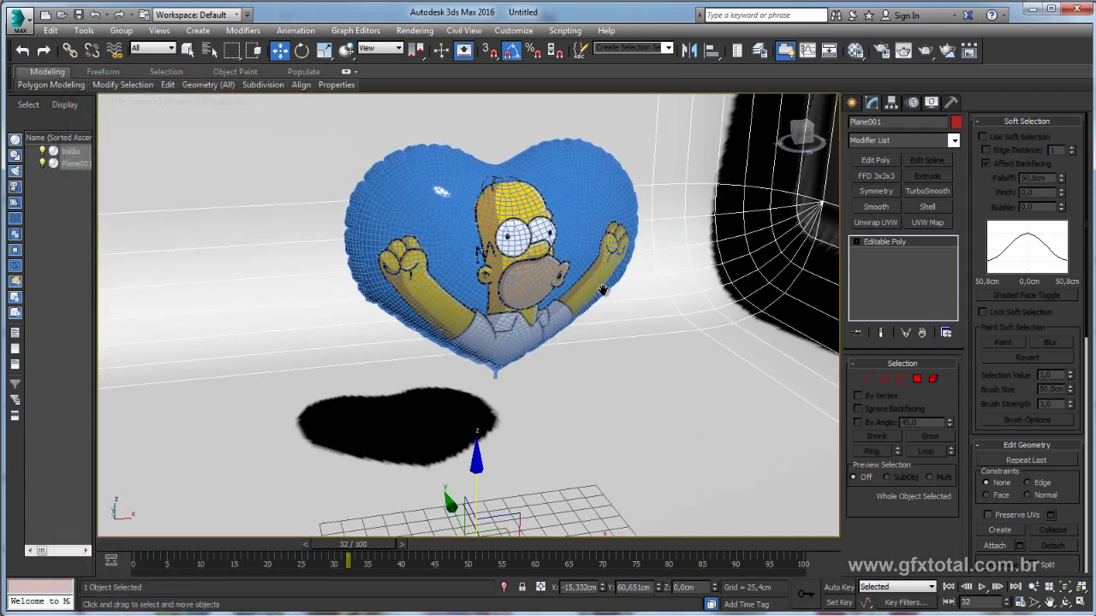
{"action": "middle_click_drag", "start_coordinate": [603, 303], "coordinate": [589, 307]}
{"action": "left_click", "coordinate": [926, 50]}
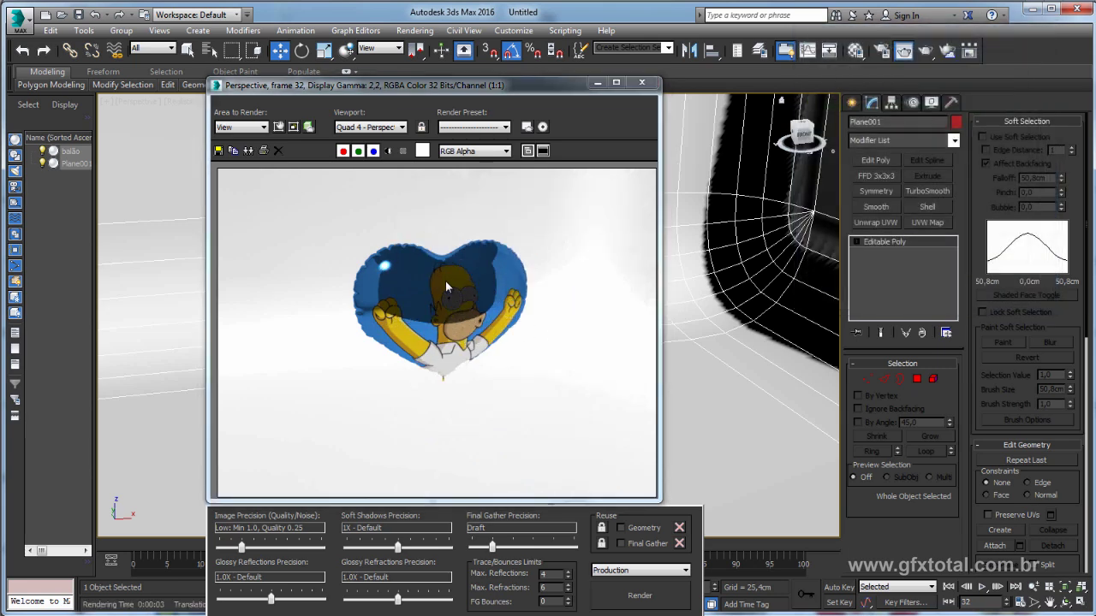
{"action": "left_click", "coordinate": [643, 84]}
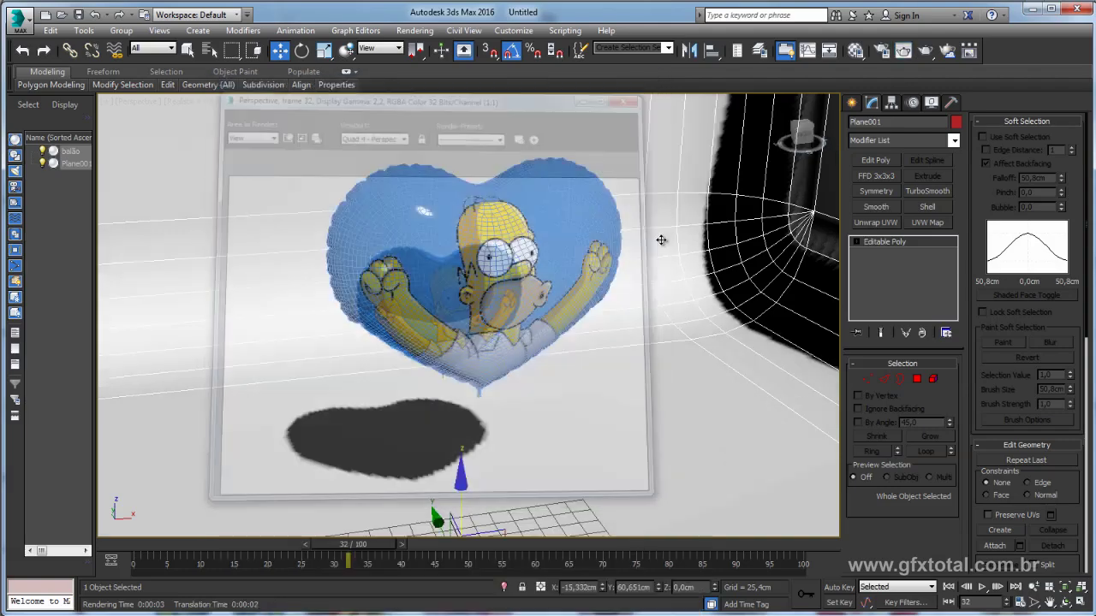
{"action": "scroll", "coordinate": [614, 234], "scroll_direction": "down", "scroll_amount": 5}
{"action": "middle_click_drag", "start_coordinate": [613, 234], "coordinate": [668, 235], "text": "alt"}
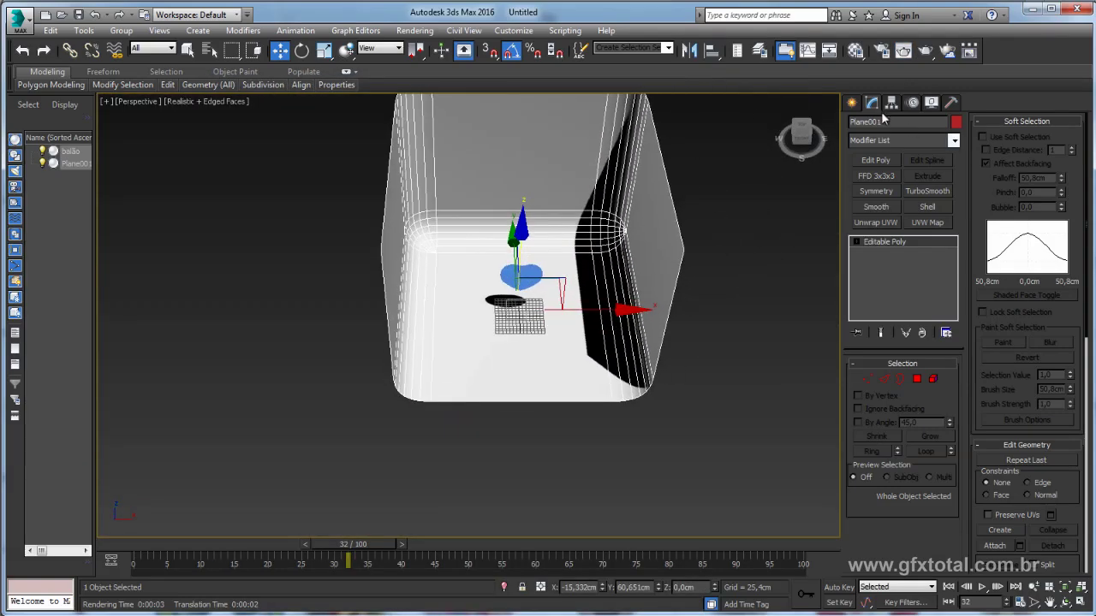
Create an mr Sky Portal light, tilt it toward the heart, and move it above the balloon
{"action": "left_click", "coordinate": [853, 104]}
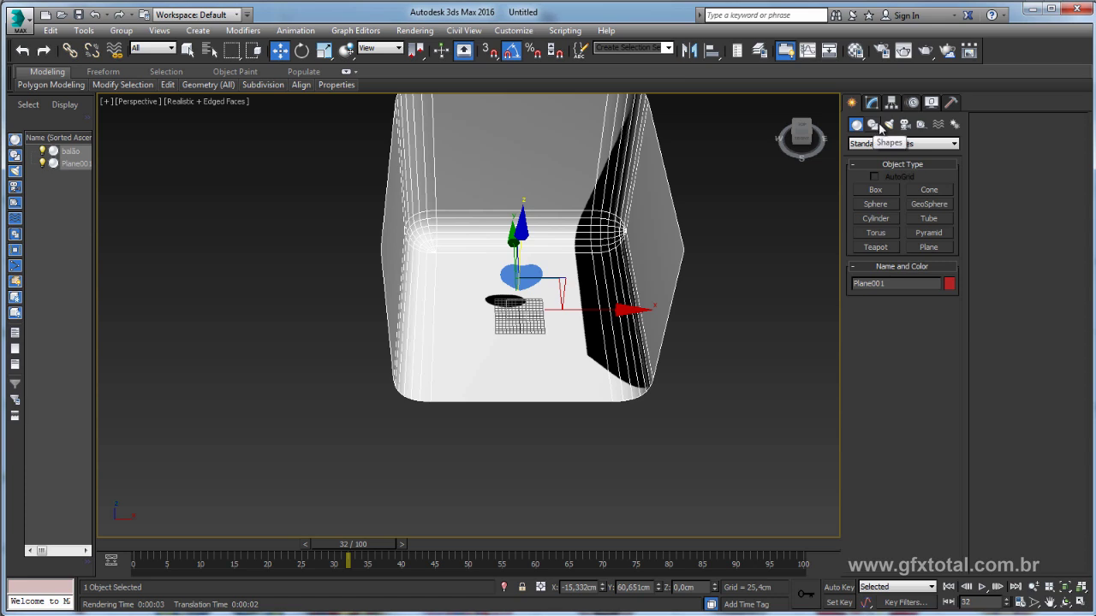
{"action": "left_click", "coordinate": [889, 124]}
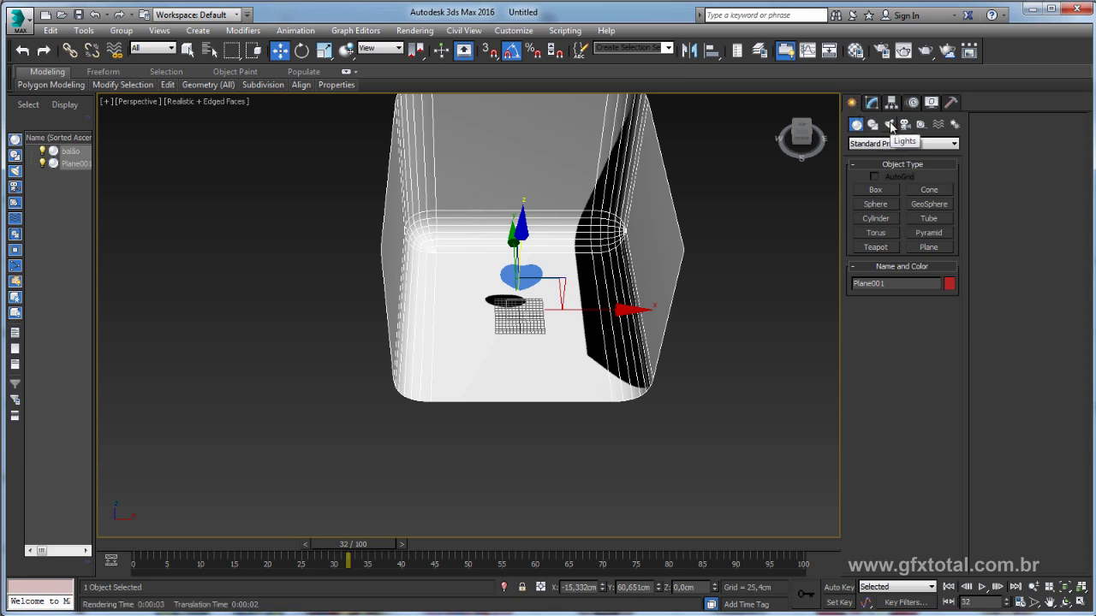
{"action": "left_click", "coordinate": [877, 206]}
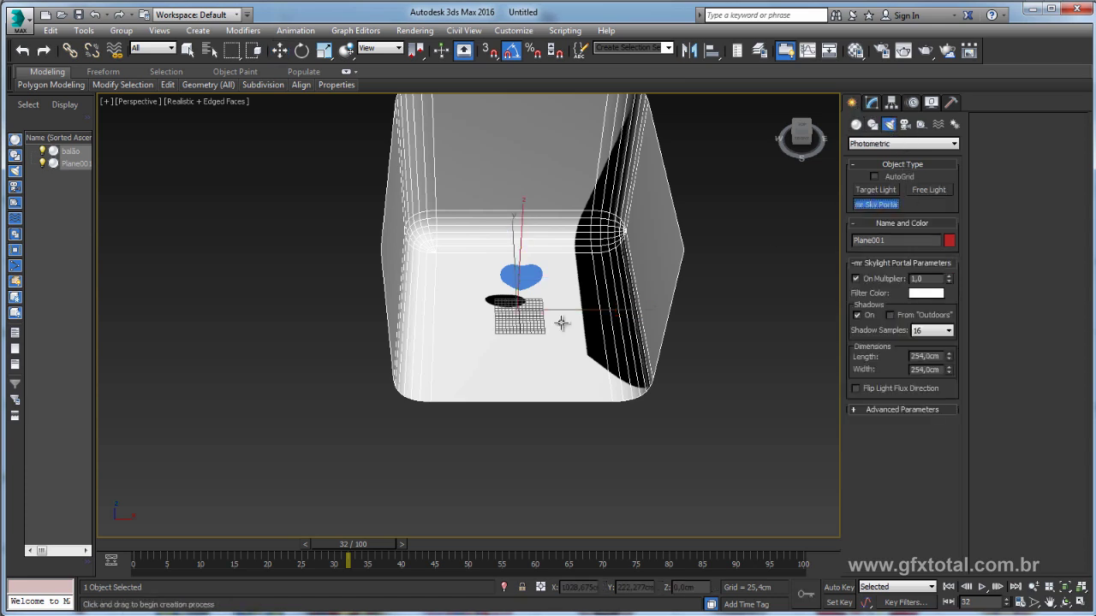
{"action": "left_click", "coordinate": [602, 340]}
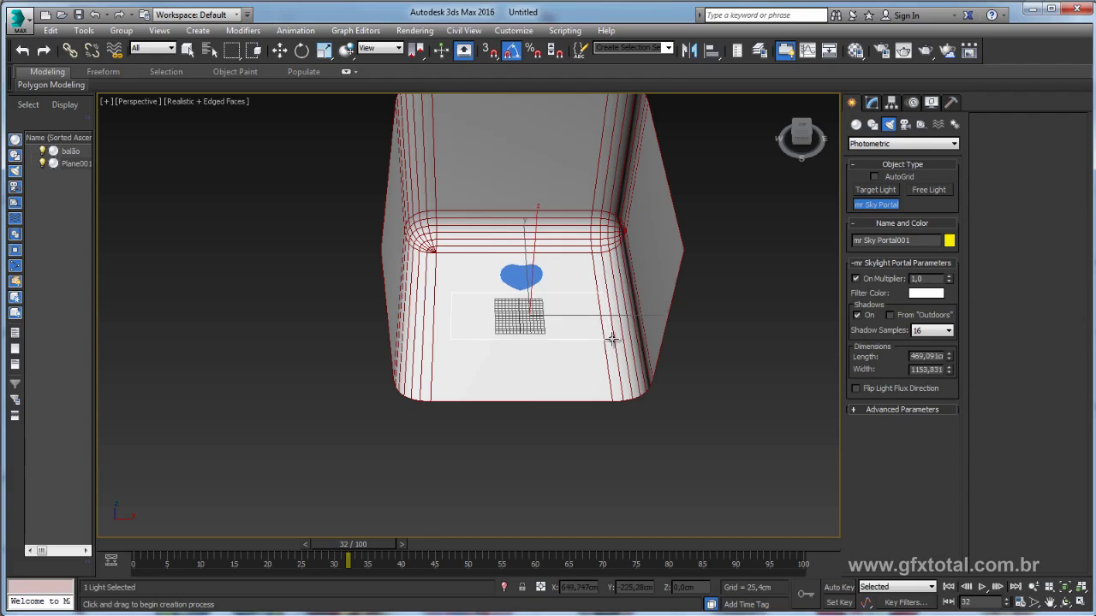
{"action": "right_click", "coordinate": [582, 355]}
{"action": "mouse_move", "coordinate": [582, 354]}
{"action": "middle_mouse_down", "text": "alt"}
{"action": "mouse_move", "coordinate": [532, 221]}
{"action": "mouse_move", "coordinate": [563, 268]}
{"action": "mouse_move", "coordinate": [582, 185]}
{"action": "middle_mouse_up", "text": "alt"}
{"action": "key", "text": "F3"}
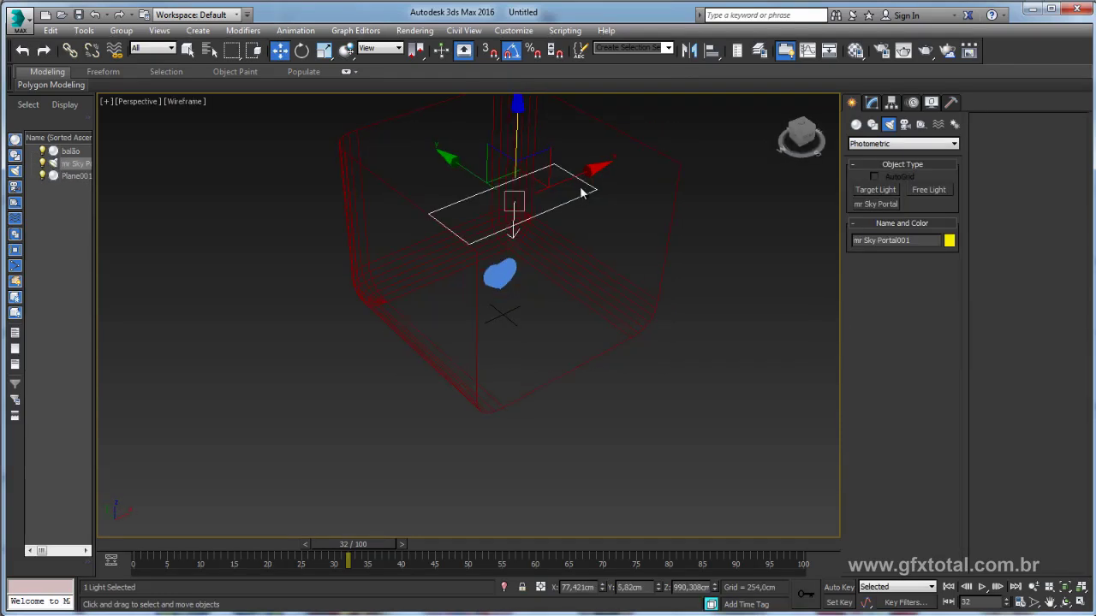
{"action": "key", "text": "e"}
{"action": "left_click_drag", "start_coordinate": [570, 170], "coordinate": [548, 146]}
{"action": "key", "text": "w"}
{"action": "left_click_drag", "start_coordinate": [495, 174], "coordinate": [536, 180]}
Make the sky portal Visible To Renderer and set its Color Source to Custom
{"action": "left_click", "coordinate": [871, 102]}
{"action": "mouse_move", "coordinate": [603, 297]}
{"action": "middle_mouse_down", "text": "alt"}
{"action": "mouse_move", "coordinate": [571, 239]}
{"action": "mouse_move", "coordinate": [576, 249]}
{"action": "middle_mouse_up", "text": "alt"}
{"action": "left_click", "coordinate": [864, 511]}
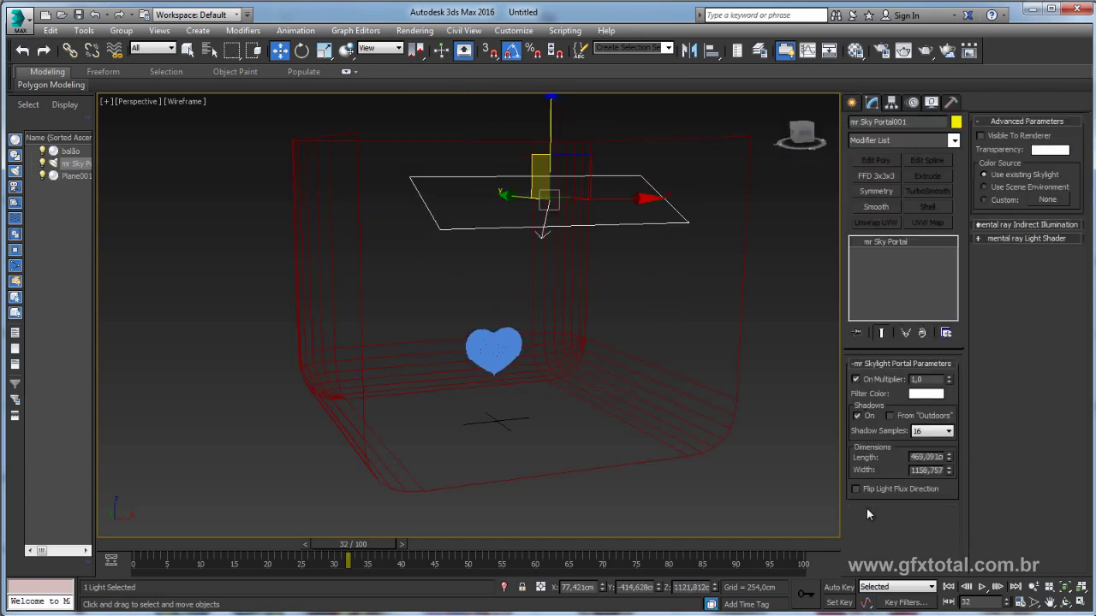
{"action": "left_click", "coordinate": [987, 136]}
{"action": "middle_click_drag", "start_coordinate": [503, 393], "coordinate": [493, 395]}
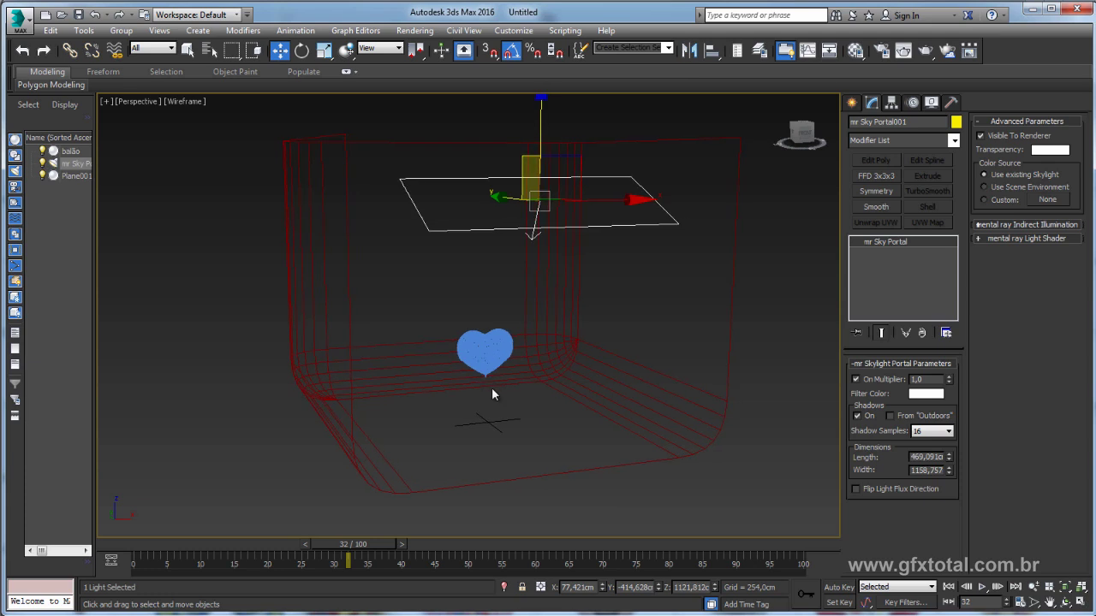
{"action": "middle_click_drag", "start_coordinate": [584, 355], "coordinate": [573, 353]}
{"action": "key", "text": "F3"}
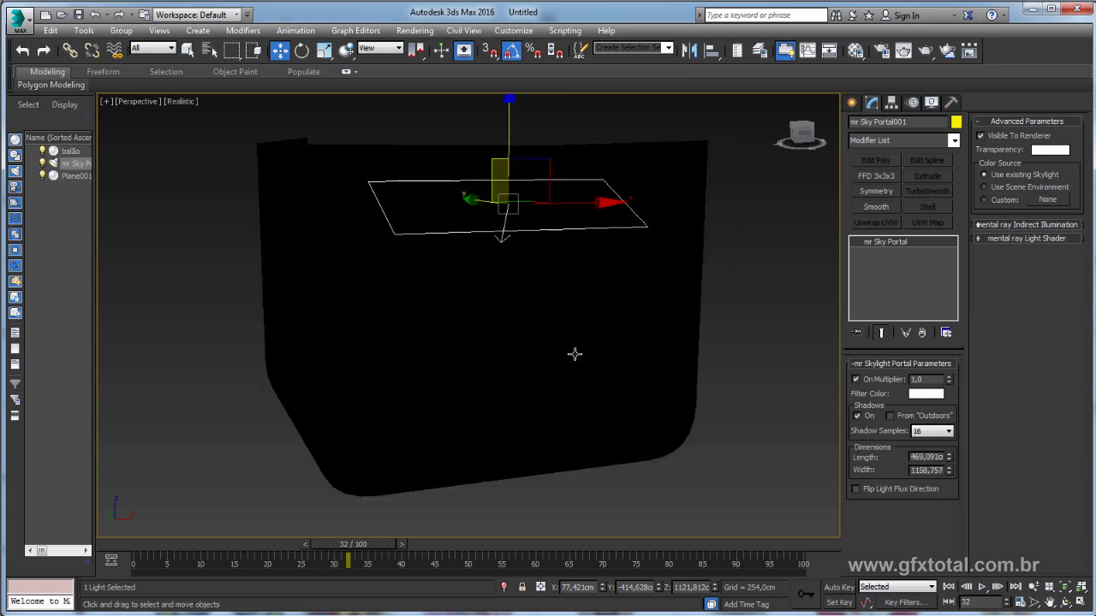
{"action": "key", "text": "F4"}
{"action": "left_click", "coordinate": [984, 199]}
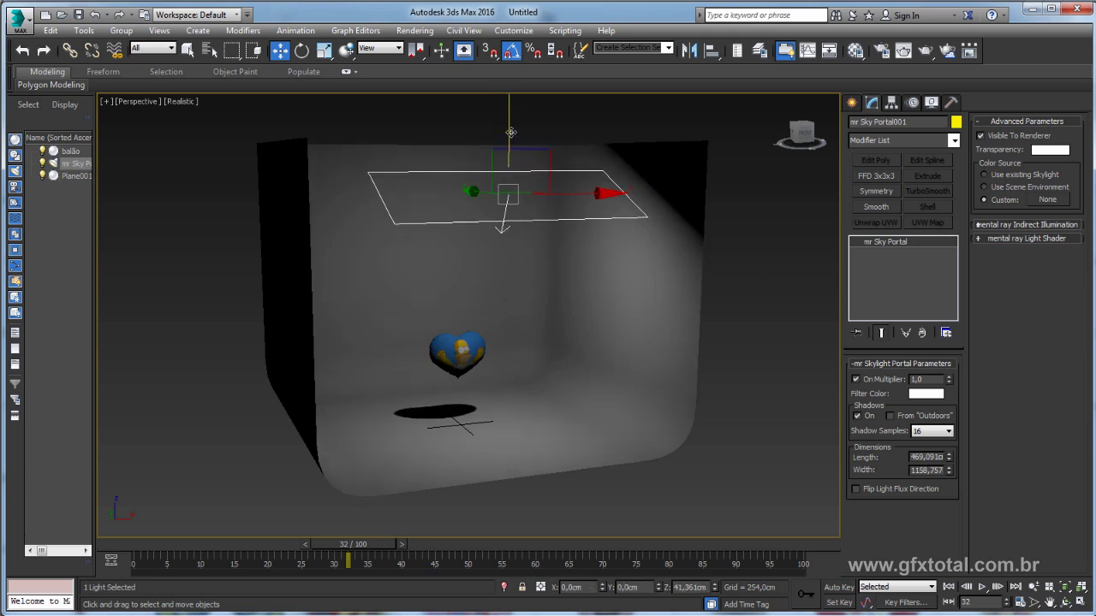
Zoom in on the heart with Safe Frames shown and test-render the sky-portal lighting
{"action": "middle_click_drag", "start_coordinate": [496, 145], "coordinate": [510, 335], "text": "alt"}
{"action": "scroll", "coordinate": [510, 335], "scroll_direction": "up", "scroll_amount": 5}
{"action": "scroll", "coordinate": [514, 316], "scroll_direction": "up", "scroll_amount": 3}
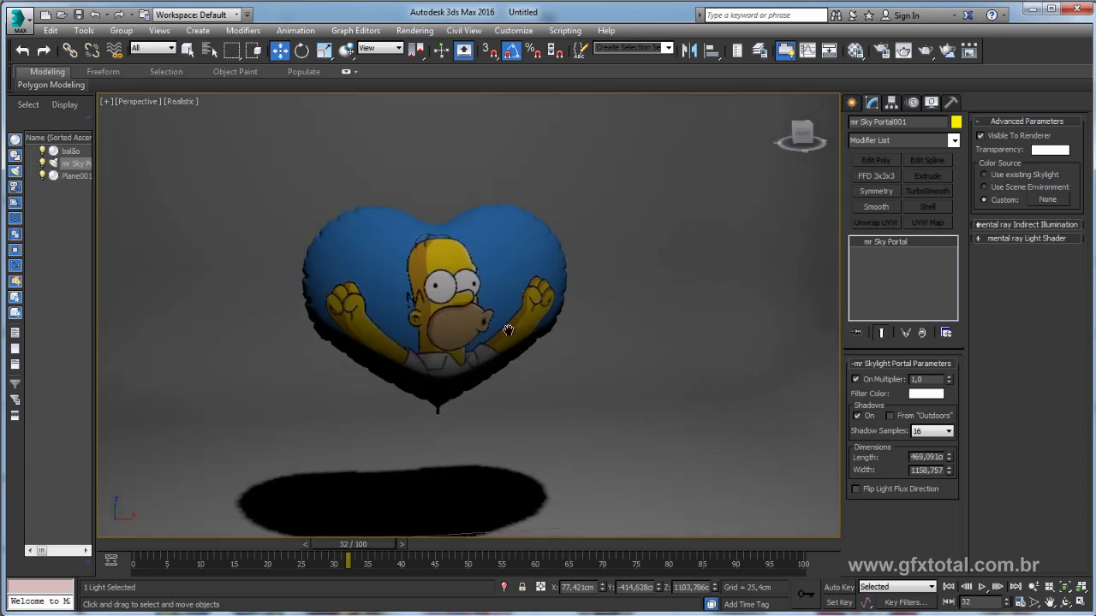
{"action": "key", "text": "shift+f"}
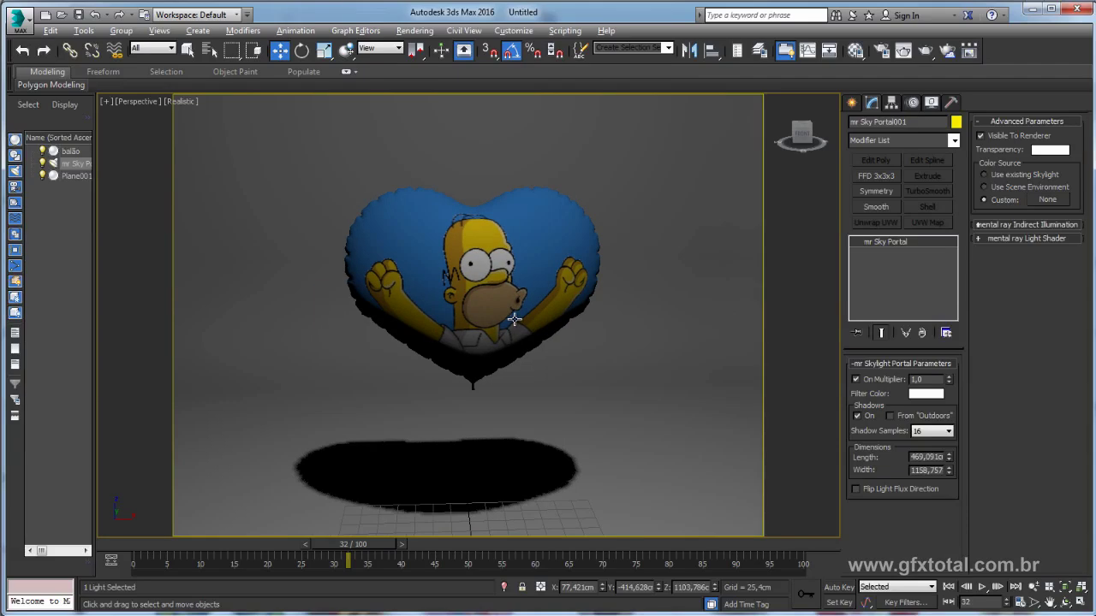
{"action": "scroll", "coordinate": [517, 311], "scroll_direction": "up", "scroll_amount": 3}
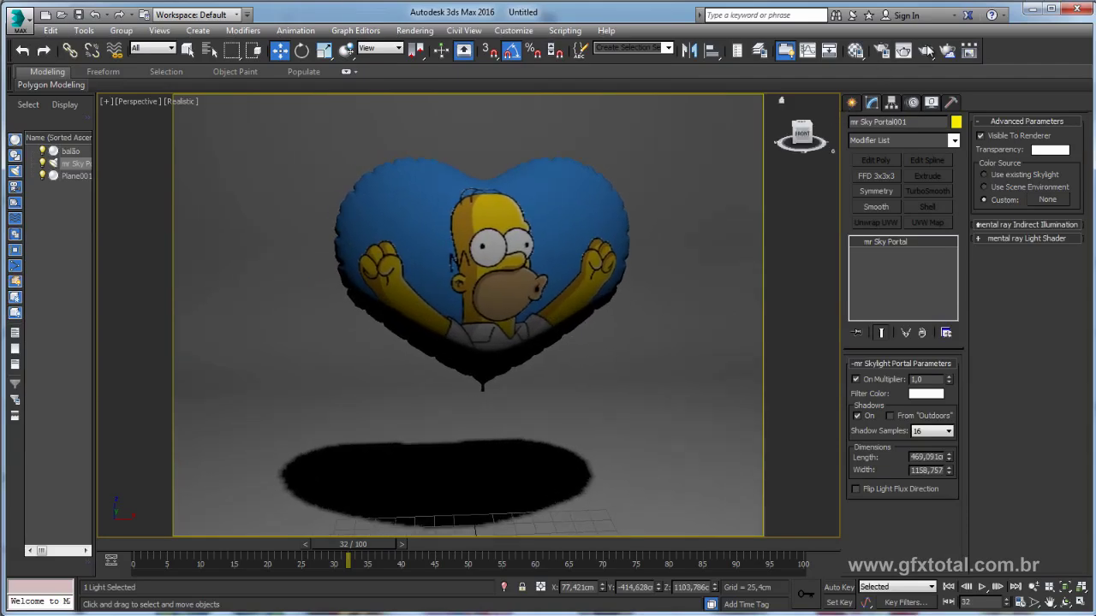
{"action": "left_click", "coordinate": [923, 51]}
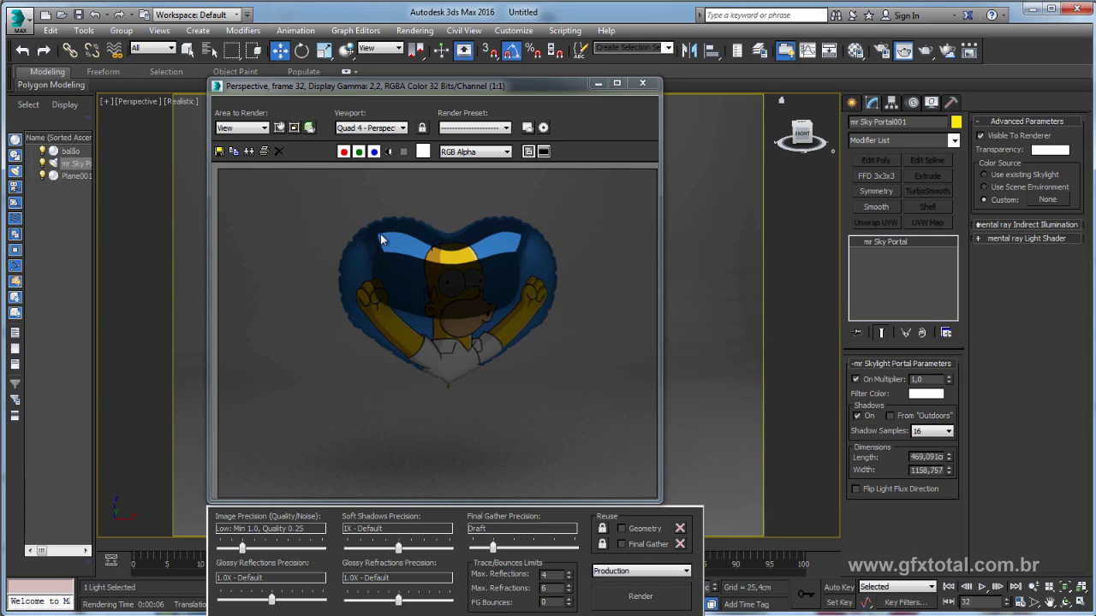
{"action": "left_click", "coordinate": [644, 85]}
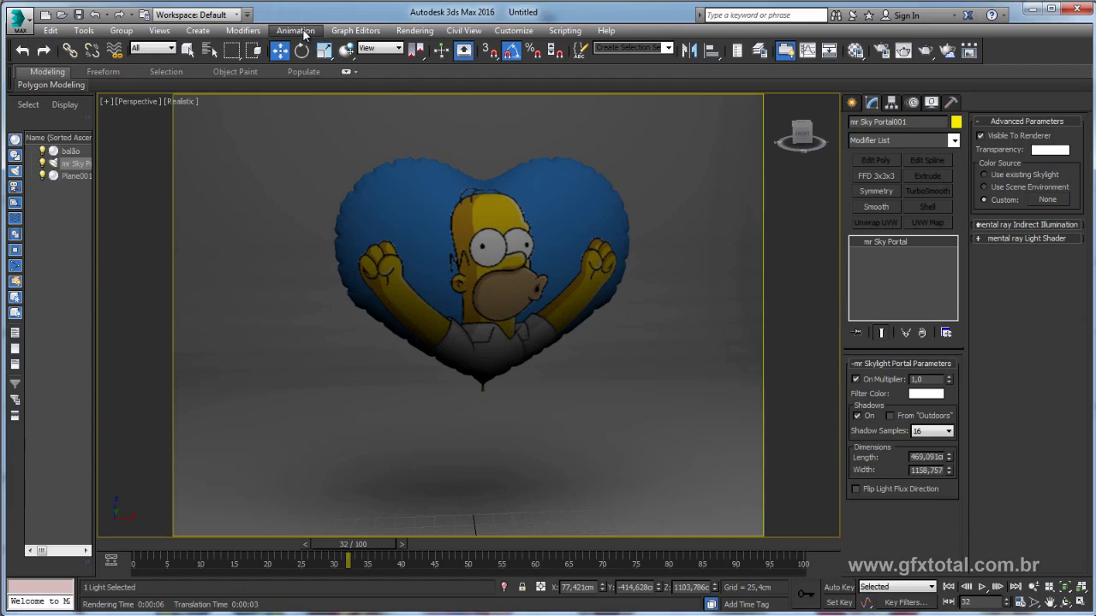
Load Lobby02.hdr as a bitmap Environment Map in Environment and Effects
{"action": "left_click", "coordinate": [412, 32]}
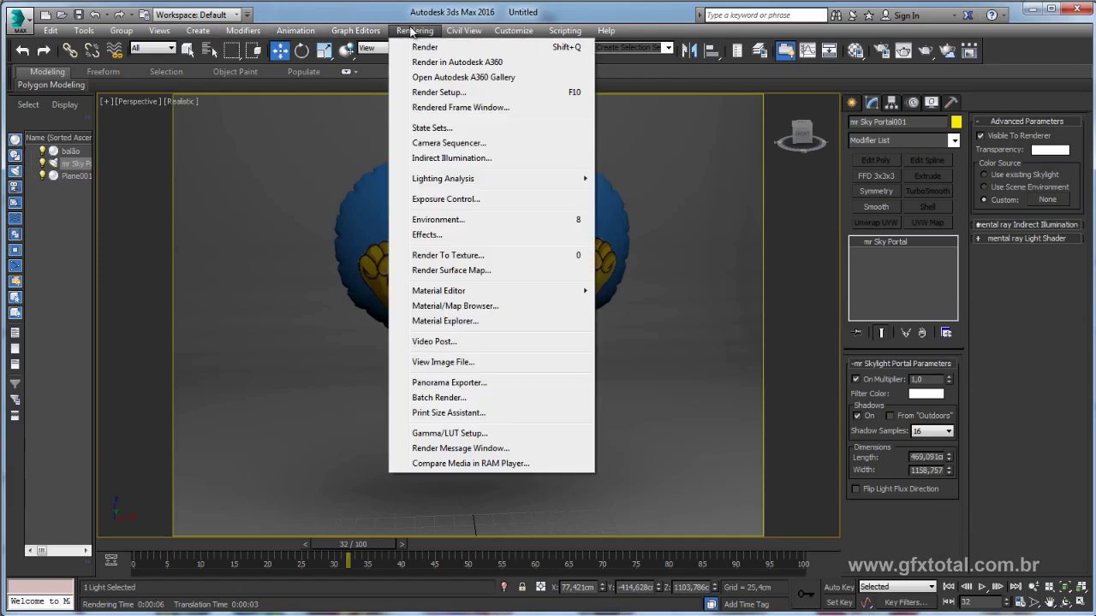
{"action": "left_click", "coordinate": [449, 221]}
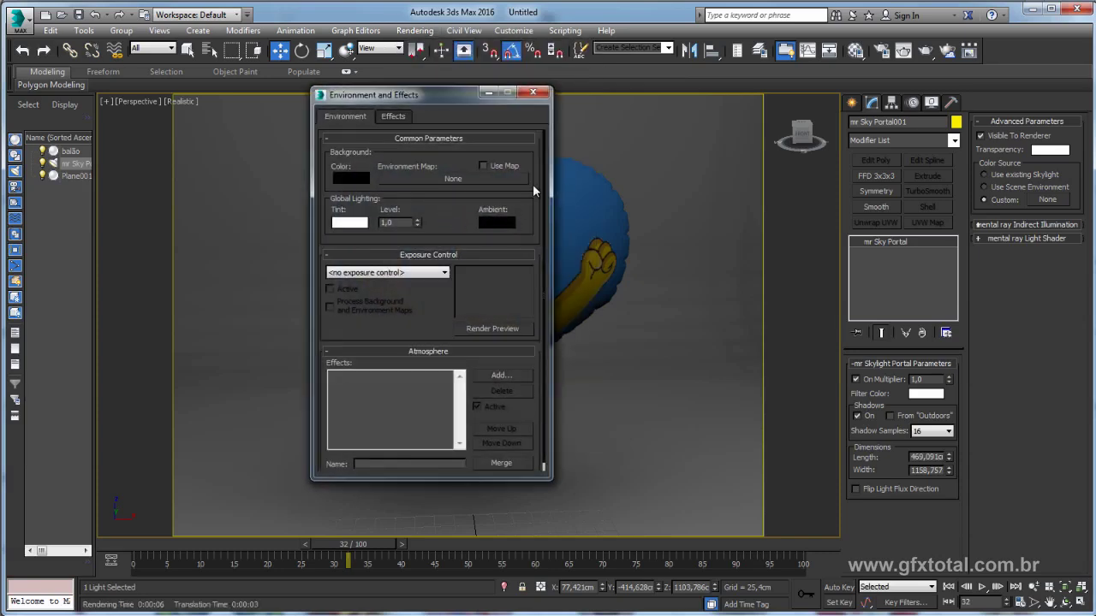
{"action": "left_click", "coordinate": [451, 180]}
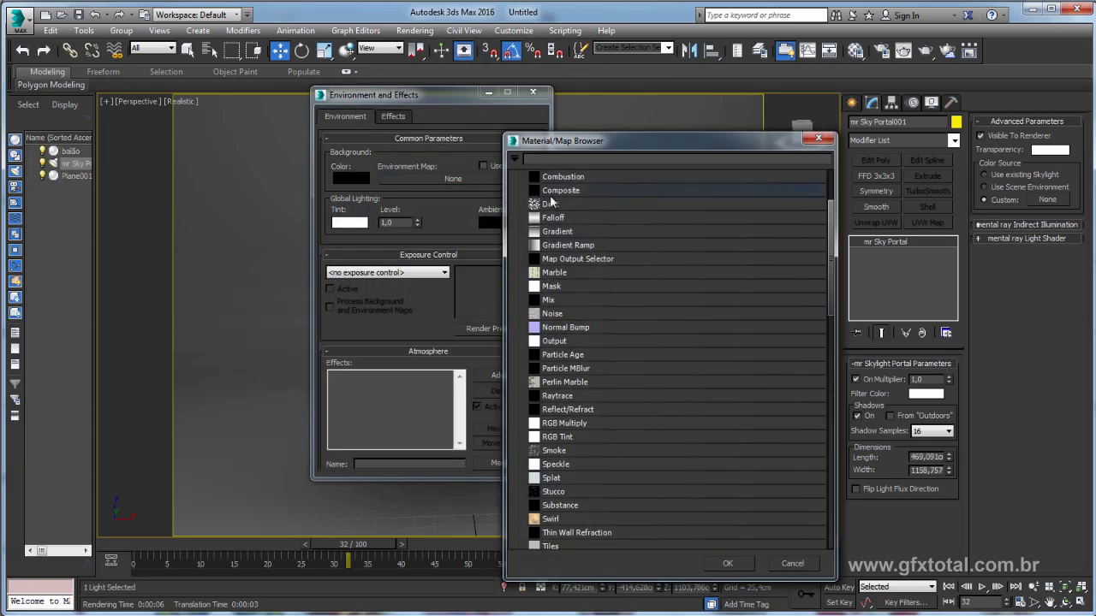
{"action": "double_click", "coordinate": [552, 207]}
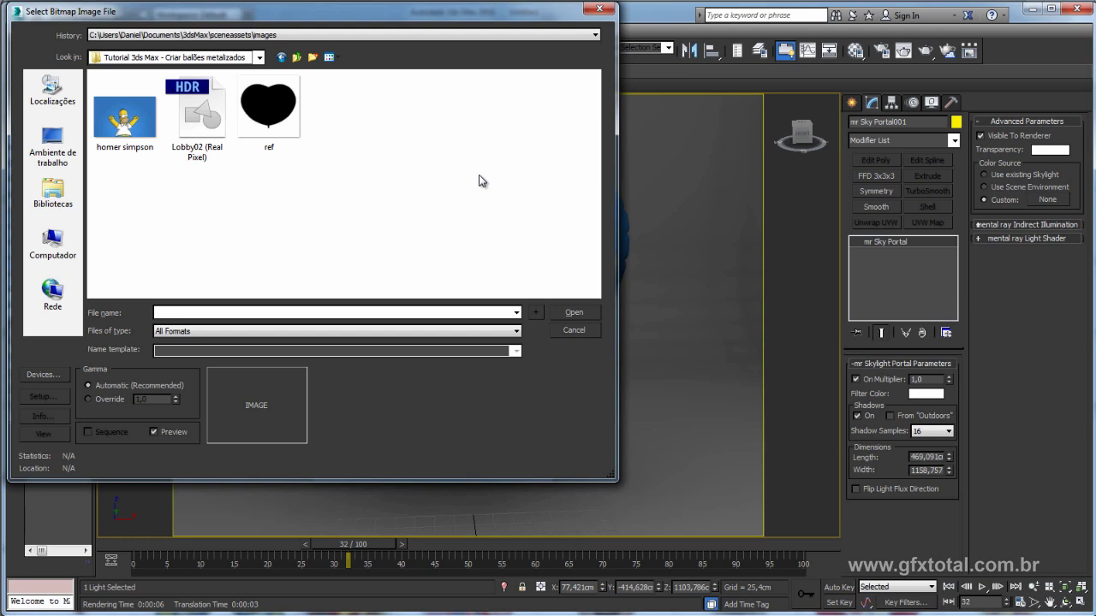
{"action": "left_click_drag", "start_coordinate": [297, 12], "coordinate": [352, 16]}
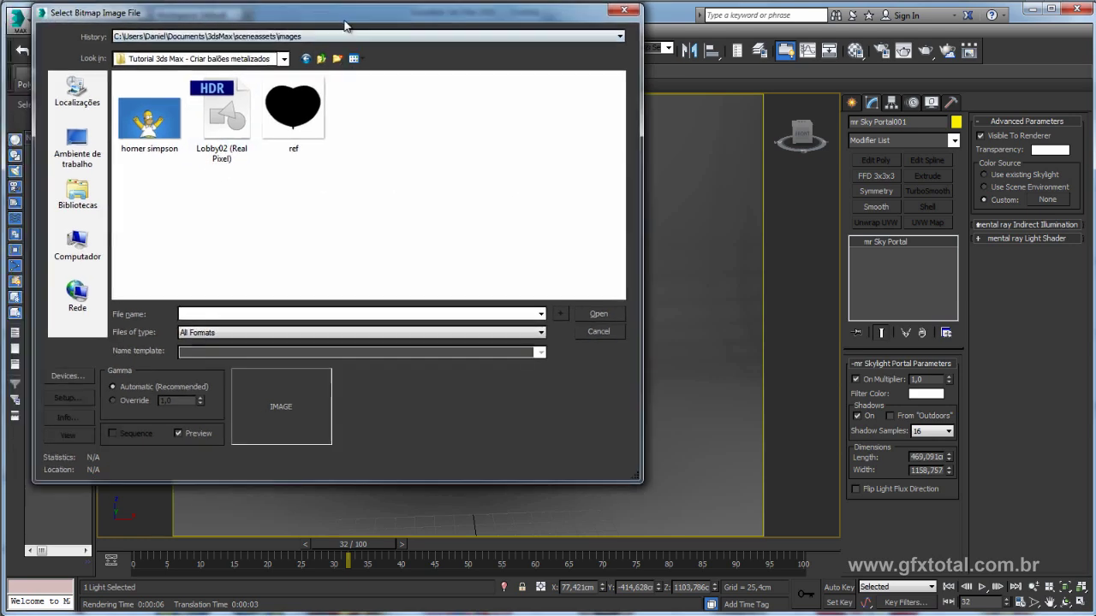
{"action": "left_click", "coordinate": [260, 126]}
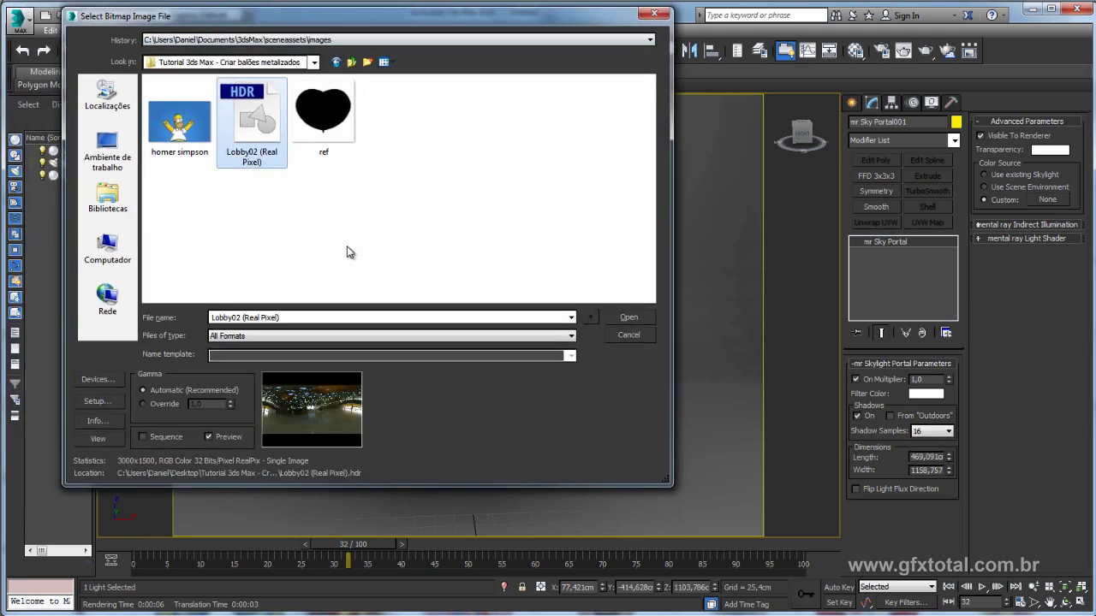
{"action": "left_click", "coordinate": [628, 318]}
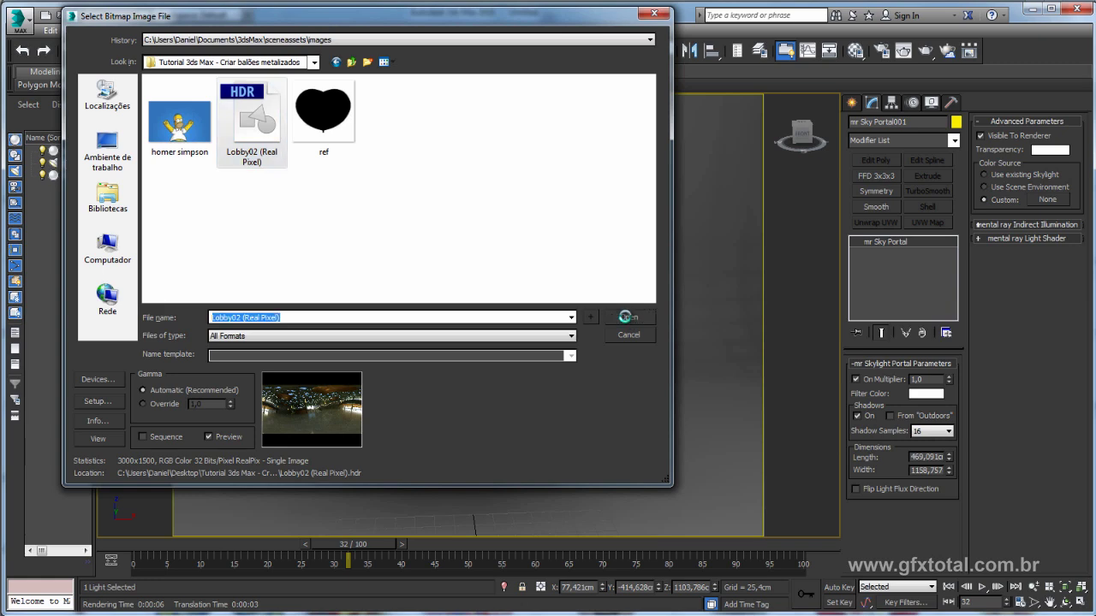
{"action": "left_click", "coordinate": [254, 309]}
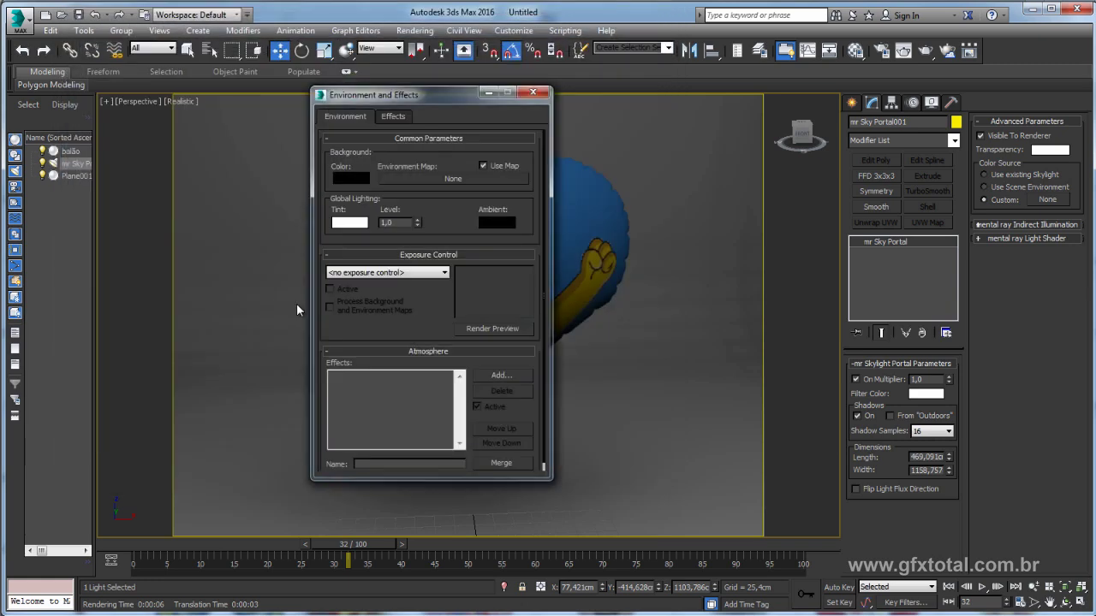
{"action": "left_click_drag", "start_coordinate": [404, 98], "coordinate": [244, 101]}
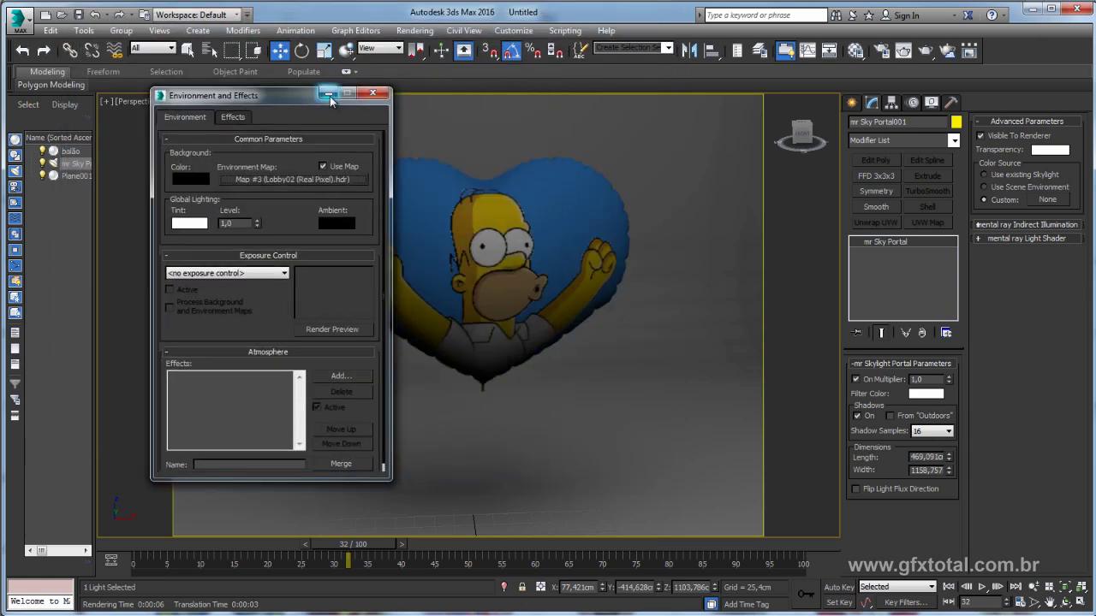
{"action": "left_click", "coordinate": [378, 92]}
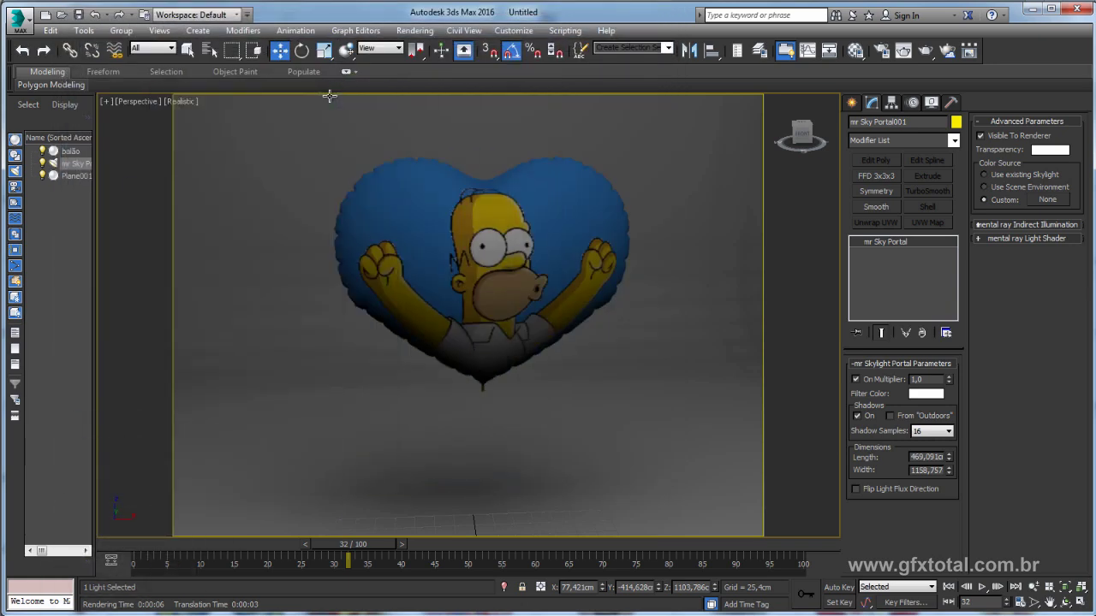
Render the view, clone the rendered frame, and render again with the HDR environment
{"action": "left_click", "coordinate": [904, 50]}
{"action": "left_click_drag", "start_coordinate": [480, 97], "coordinate": [855, 64]}
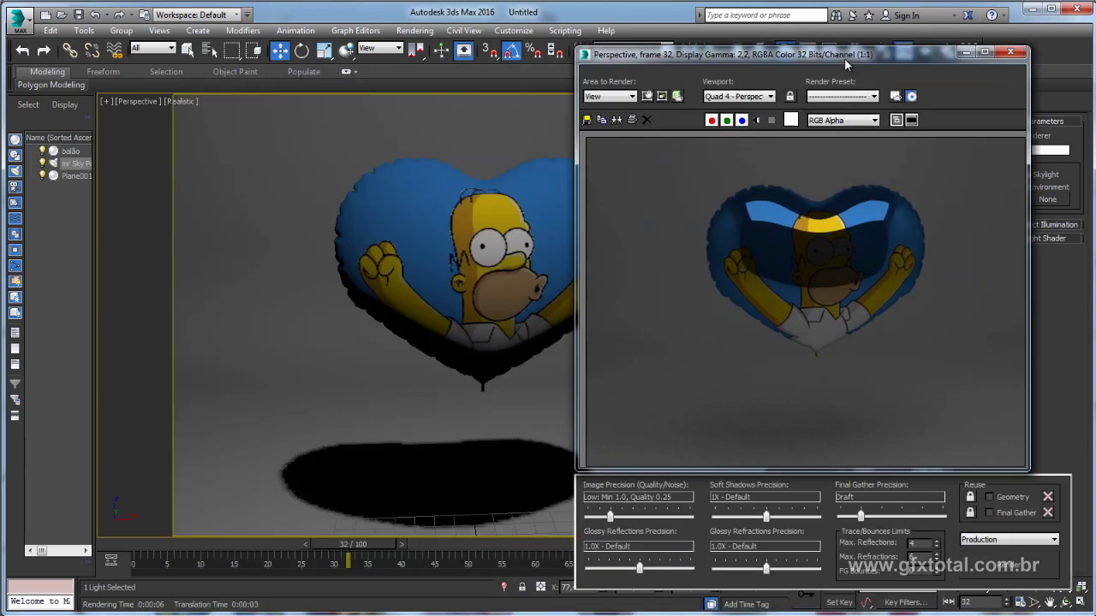
{"action": "left_click", "coordinate": [610, 119]}
{"action": "mouse_move", "coordinate": [644, 196]}
{"action": "left_mouse_down"}
{"action": "mouse_move", "coordinate": [644, 177]}
{"action": "mouse_move", "coordinate": [263, 64]}
{"action": "left_mouse_up"}
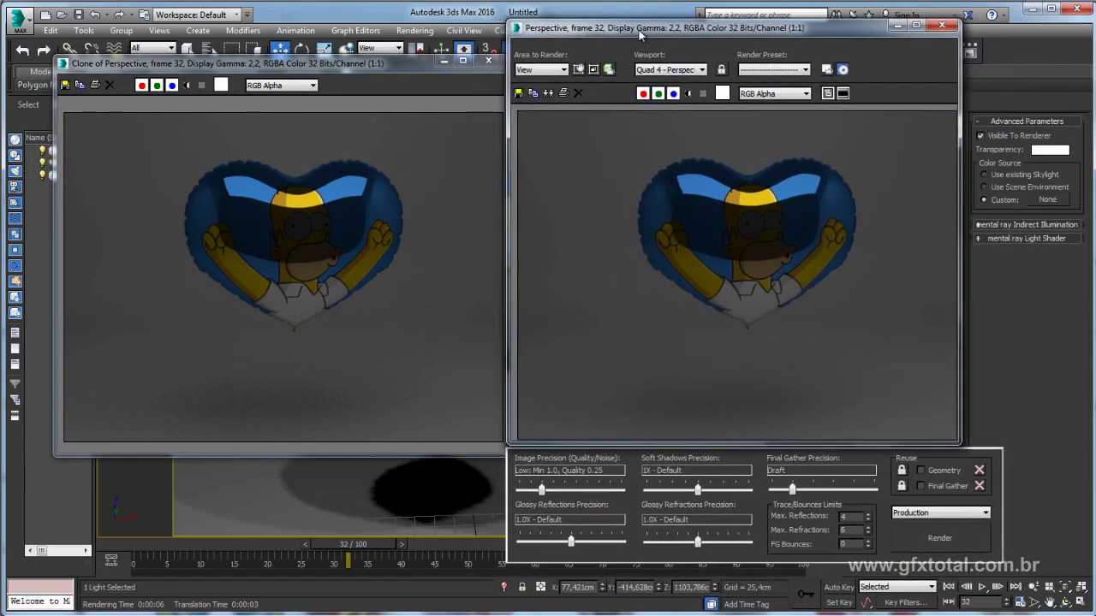
{"action": "left_click_drag", "start_coordinate": [720, 62], "coordinate": [645, 36]}
{"action": "left_click", "coordinate": [941, 538]}
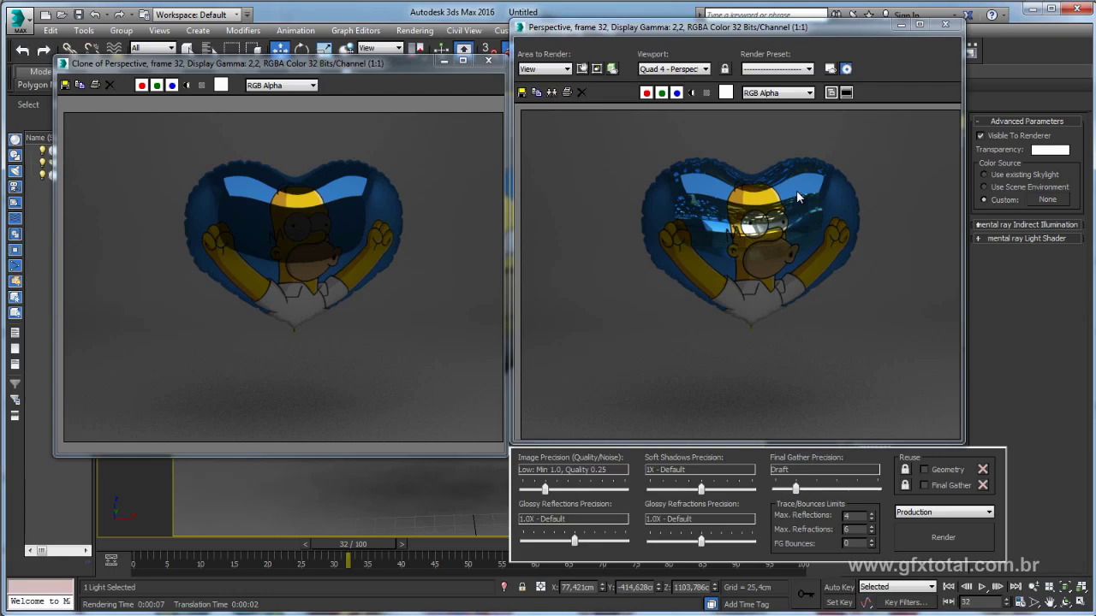
{"action": "left_click", "coordinate": [945, 24]}
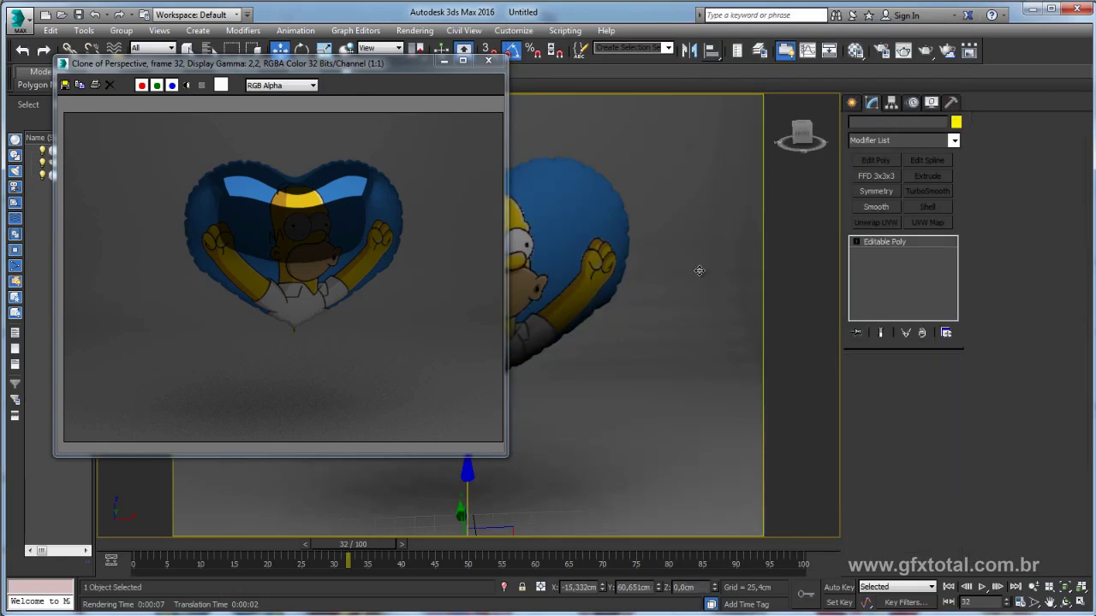
Hide the ground plane and re-render the heart against the Lobby02 environment
{"action": "right_click", "coordinate": [700, 271]}
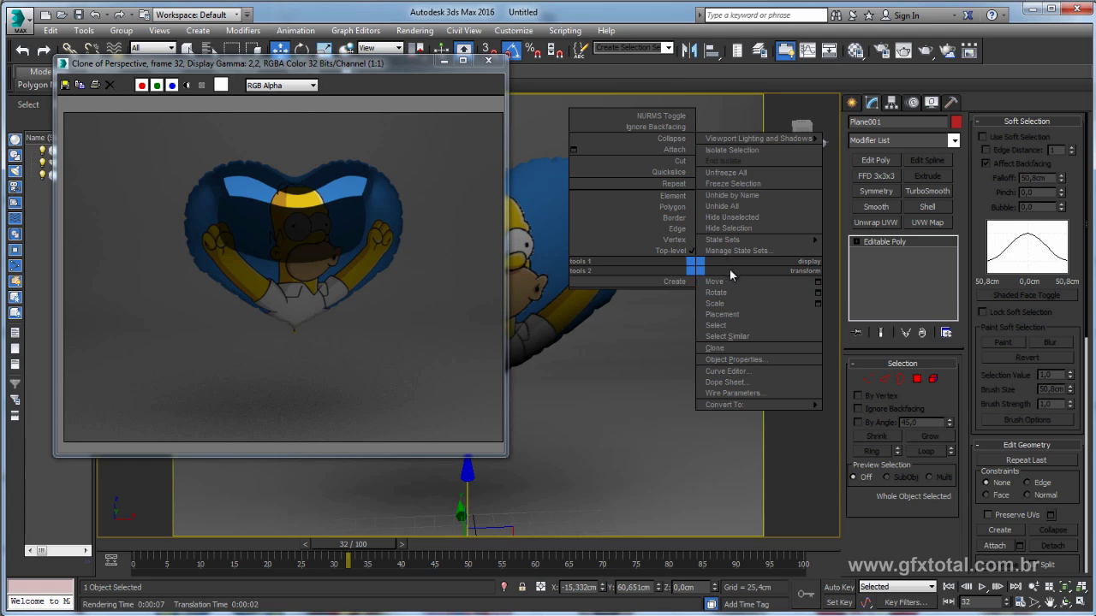
{"action": "left_click", "coordinate": [729, 229]}
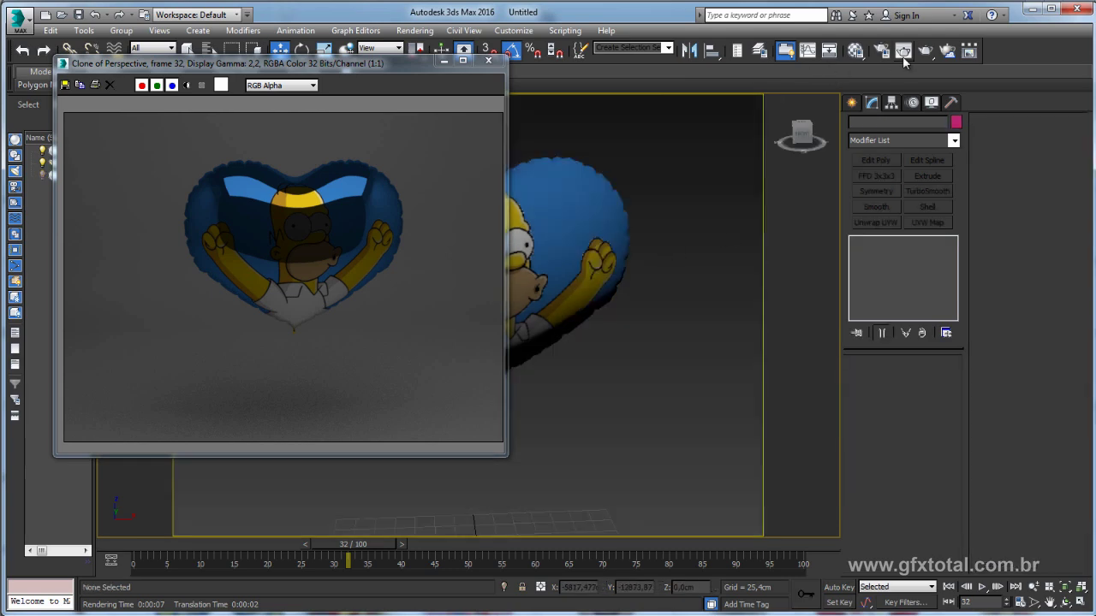
{"action": "left_click", "coordinate": [925, 51]}
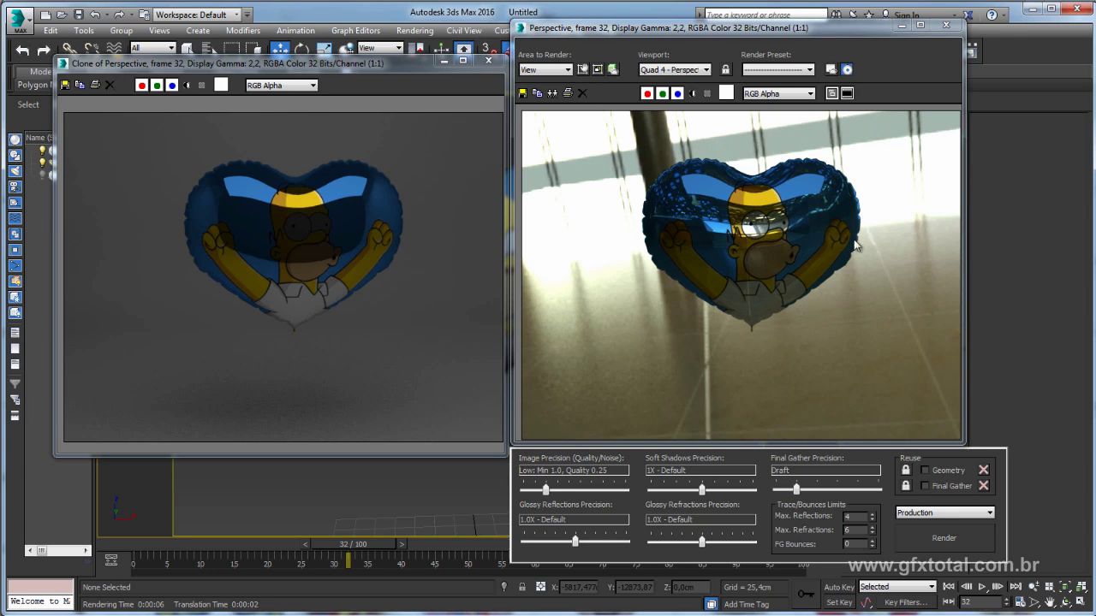
{"action": "left_click_drag", "start_coordinate": [875, 31], "coordinate": [885, 124]}
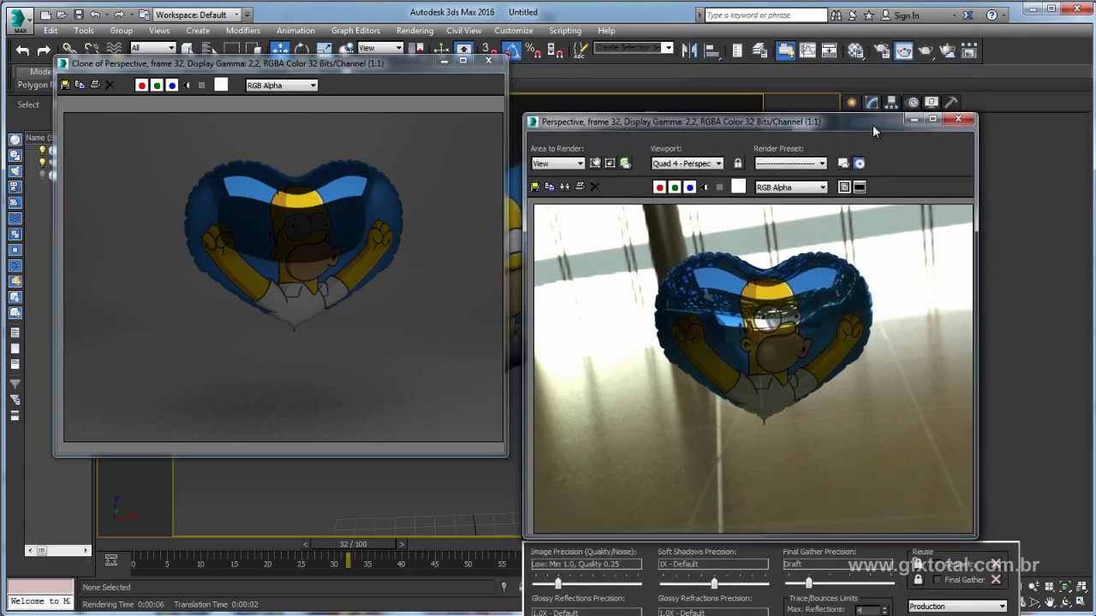
{"action": "left_click_drag", "start_coordinate": [364, 68], "coordinate": [358, 133]}
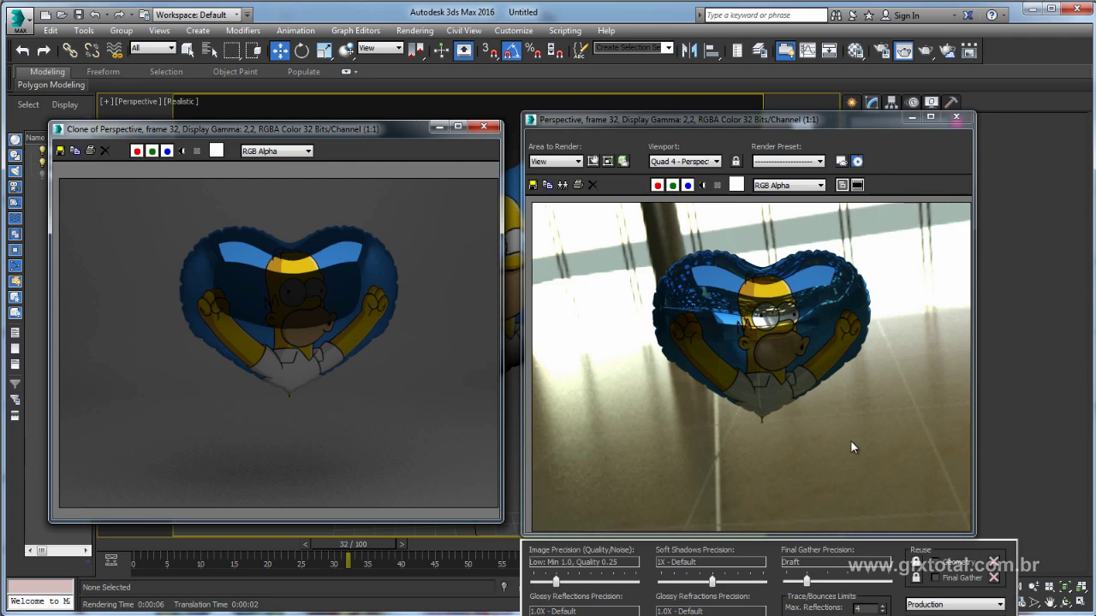
Open the Material Editor and close both render frame windows
{"action": "left_click", "coordinate": [855, 52]}
{"action": "left_click_drag", "start_coordinate": [206, 85], "coordinate": [437, 81]}
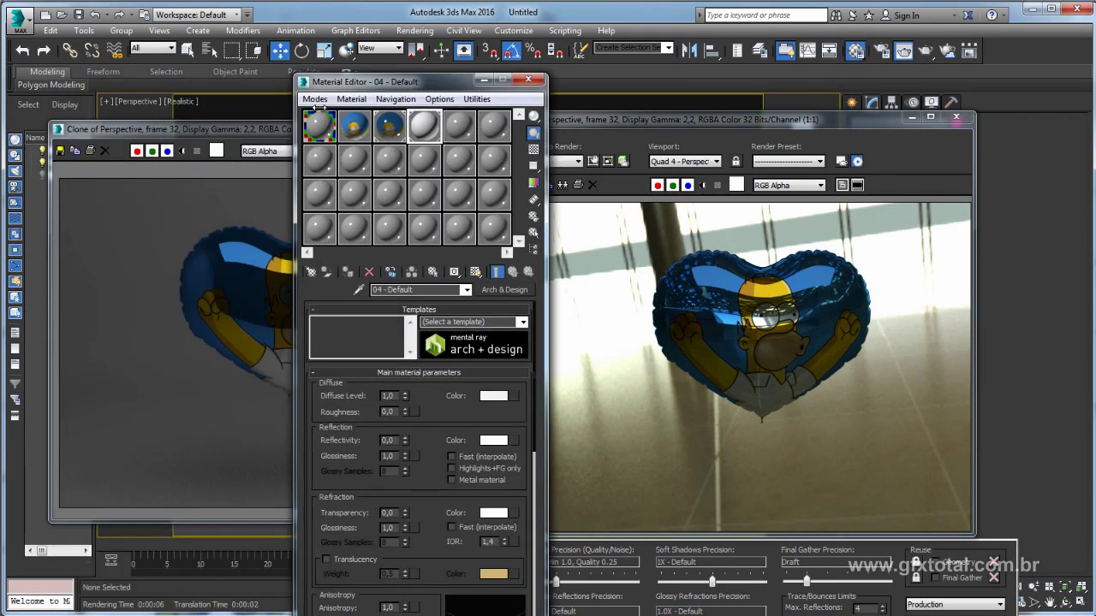
{"action": "left_click", "coordinate": [271, 134]}
{"action": "left_click", "coordinate": [483, 126]}
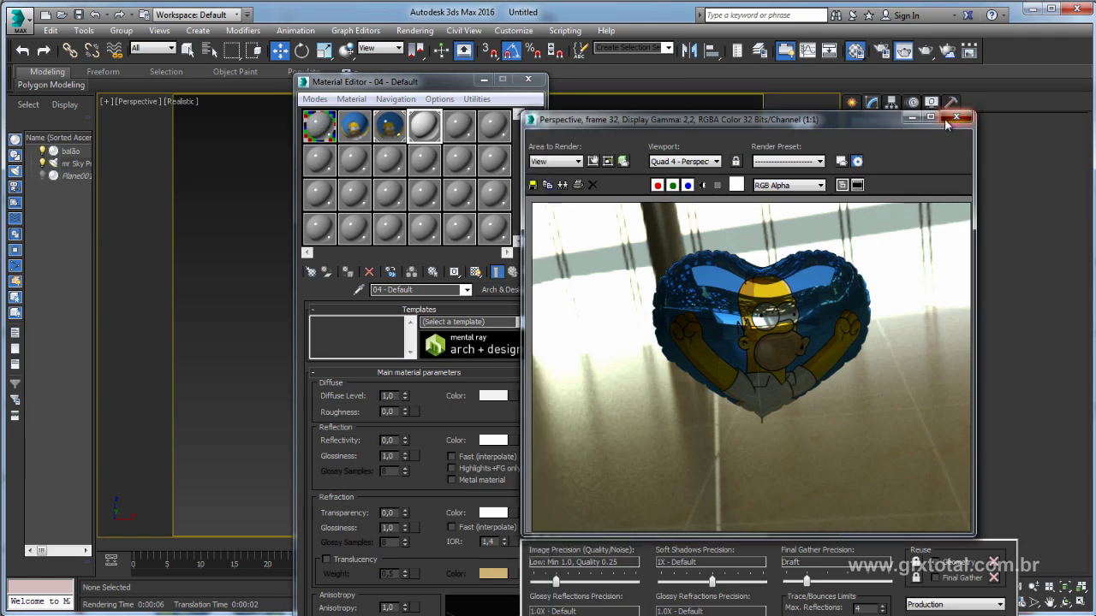
{"action": "left_click", "coordinate": [956, 117]}
{"action": "left_click_drag", "start_coordinate": [432, 86], "coordinate": [753, 94]}
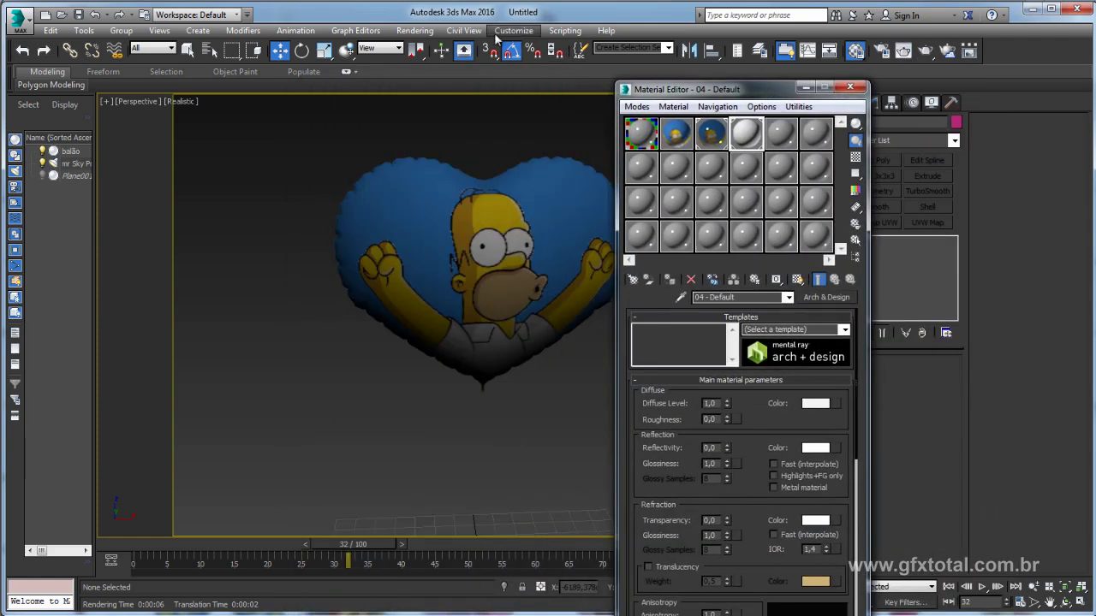
Drag the Lobby02 environment map, Map #3, onto a sample slot as an instance
{"action": "left_click", "coordinate": [415, 31]}
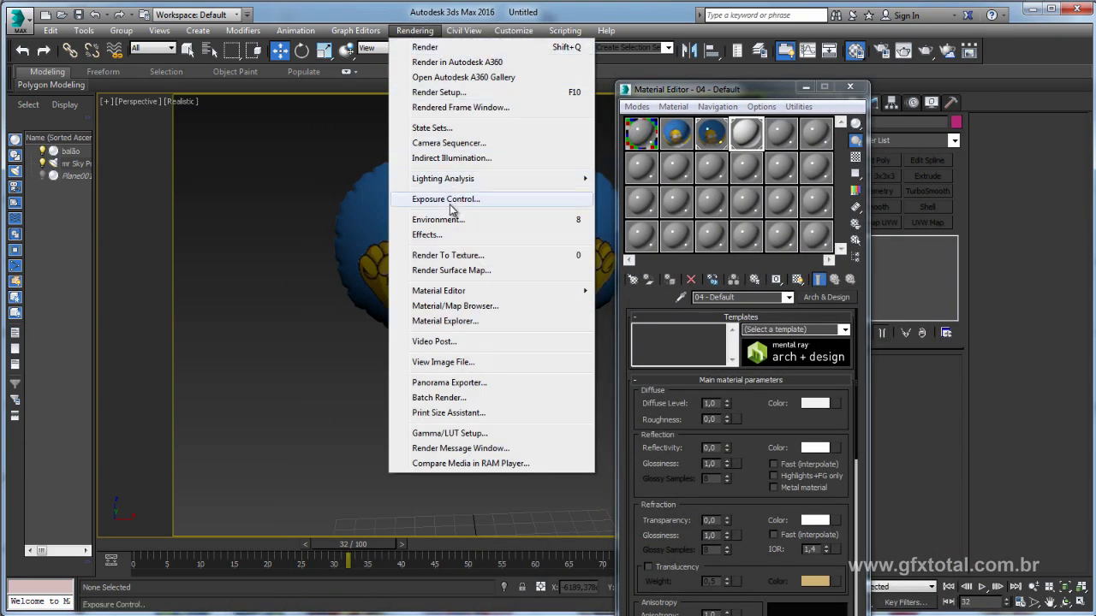
{"action": "left_click", "coordinate": [453, 220]}
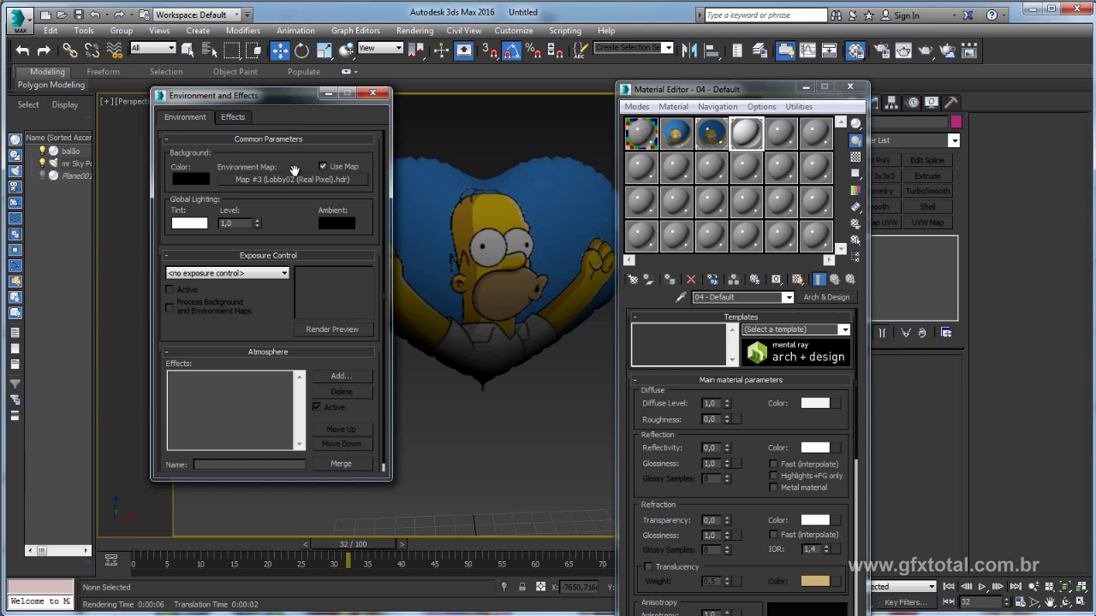
{"action": "left_click_drag", "start_coordinate": [269, 180], "coordinate": [649, 178]}
{"action": "left_click_drag", "start_coordinate": [645, 171], "coordinate": [648, 174]}
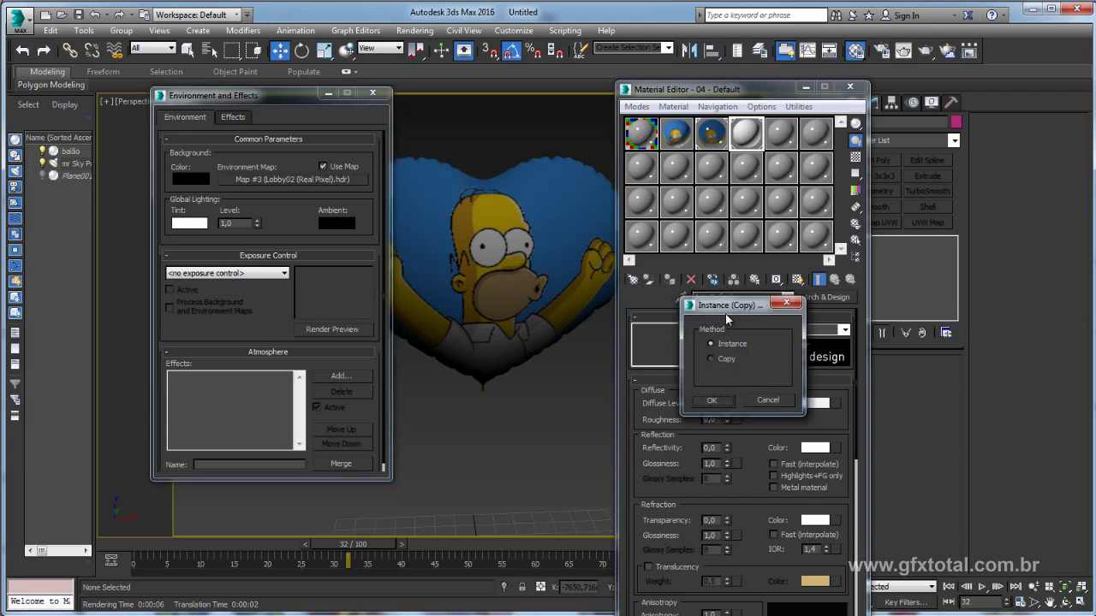
{"action": "left_click_drag", "start_coordinate": [725, 313], "coordinate": [718, 241]}
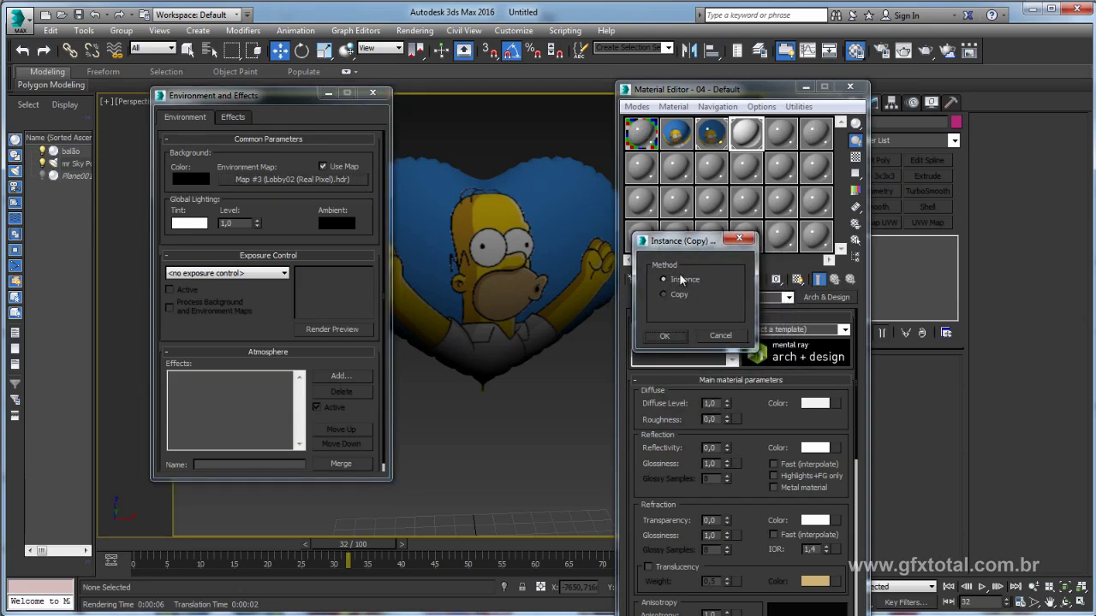
{"action": "left_click", "coordinate": [670, 336]}
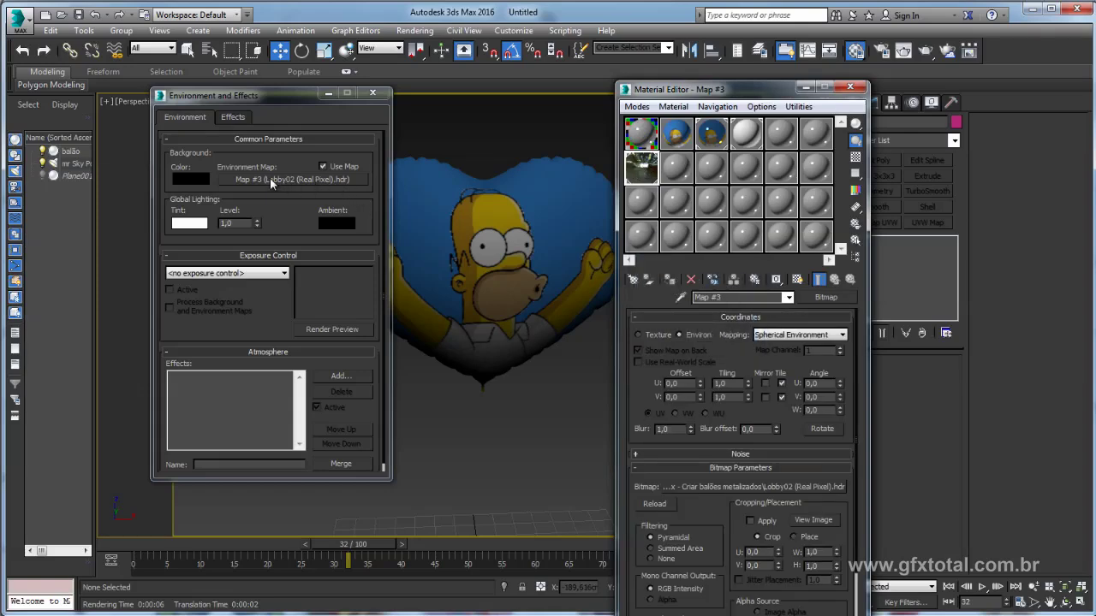
Magnify the Map #3 lobby map and set its Blur to 3.0 and Output Amount to 3.0
{"action": "double_click", "coordinate": [646, 172]}
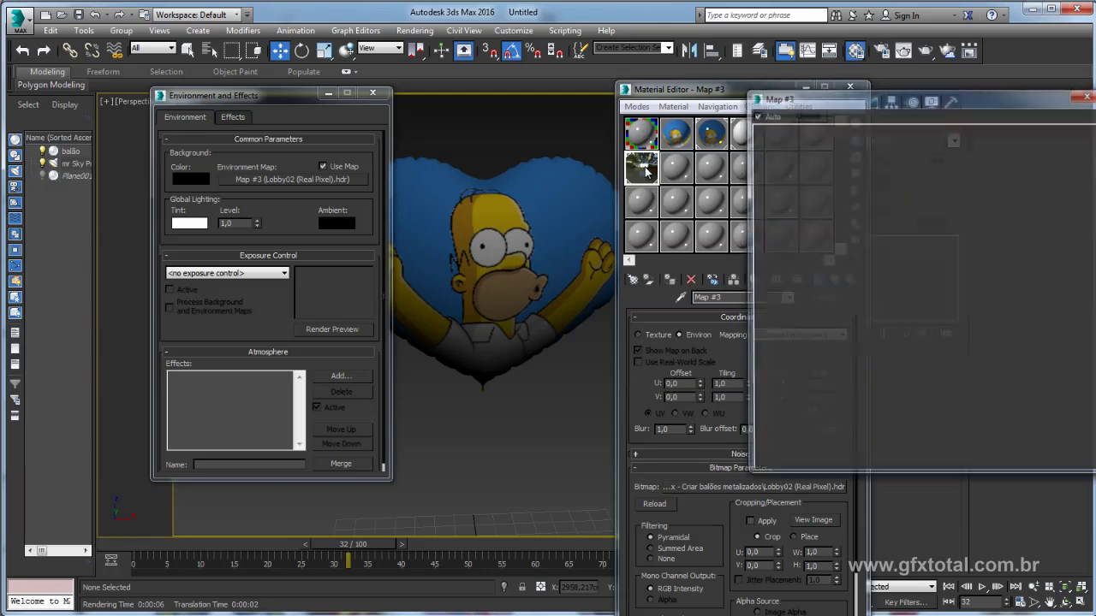
{"action": "left_click_drag", "start_coordinate": [745, 475], "coordinate": [913, 302]}
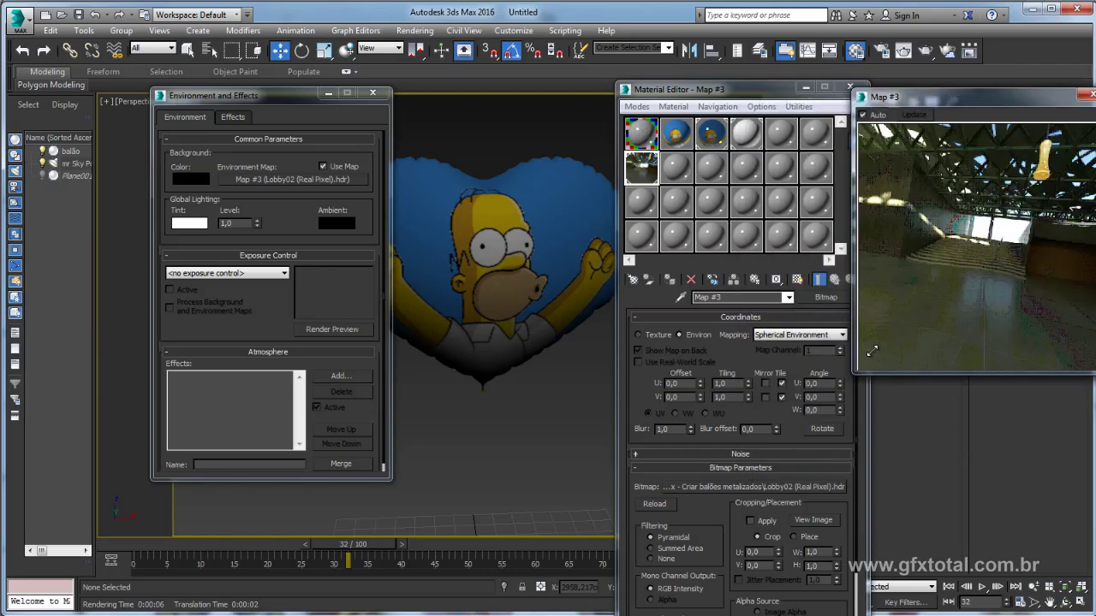
{"action": "mouse_move", "coordinate": [1021, 88]}
{"action": "left_mouse_down"}
{"action": "mouse_move", "coordinate": [480, 153]}
{"action": "mouse_move", "coordinate": [533, 123]}
{"action": "left_mouse_up"}
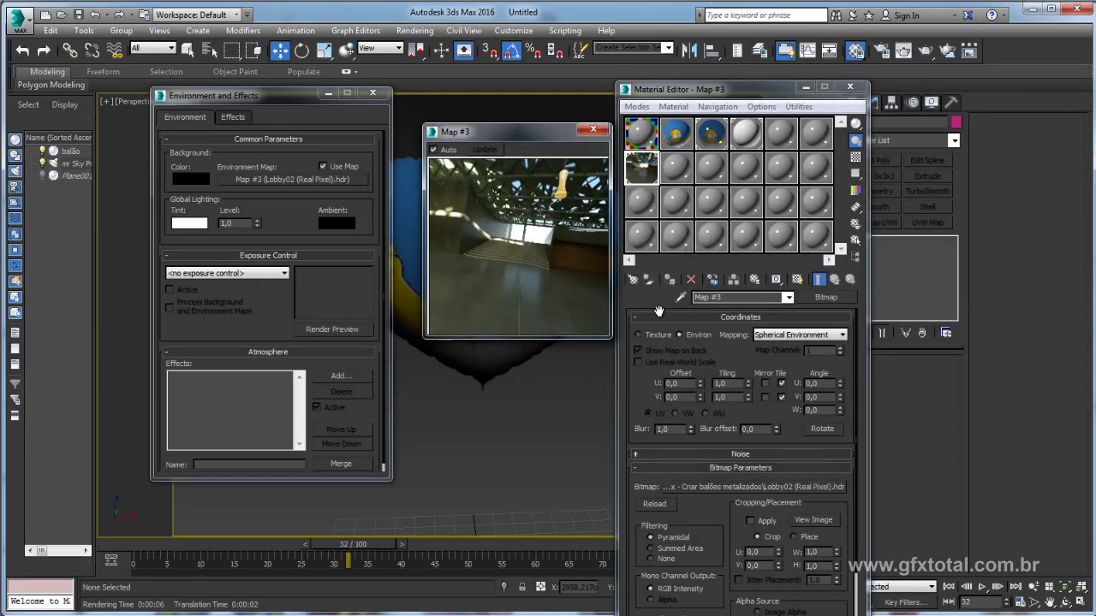
{"action": "left_click", "coordinate": [685, 429]}
{"action": "type", "text": "3"}
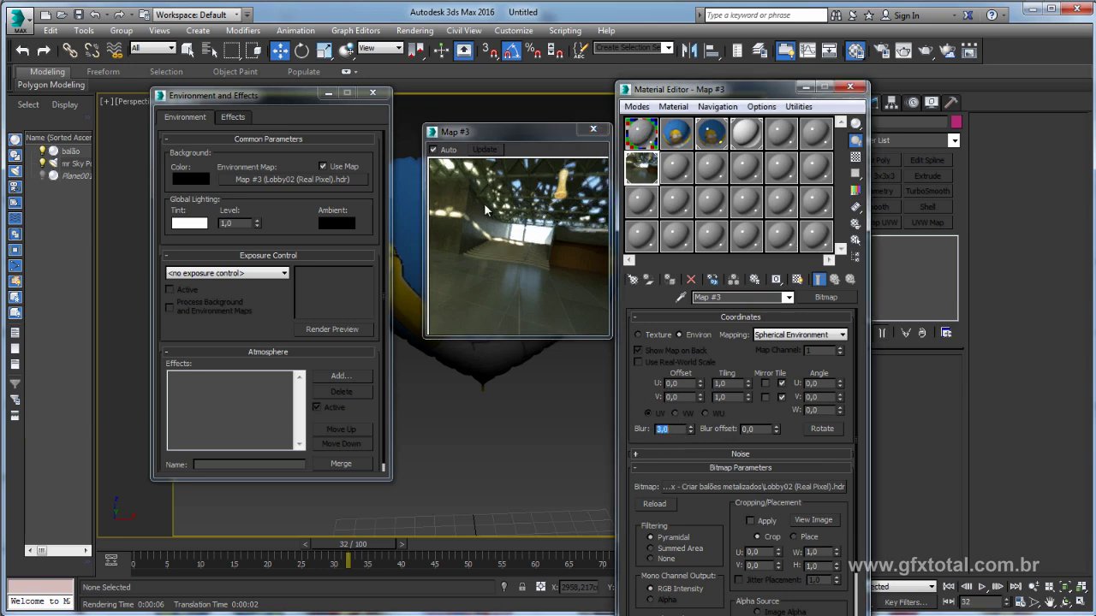
{"action": "scroll", "coordinate": [846, 522], "scroll_direction": "down", "scroll_amount": 3}
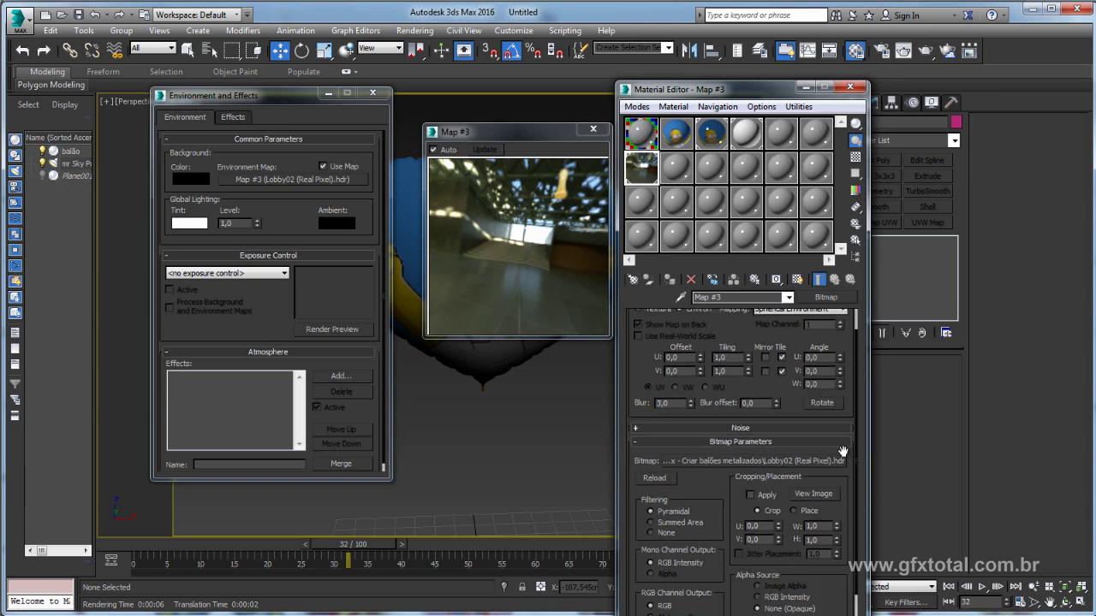
{"action": "scroll", "coordinate": [816, 411], "scroll_direction": "down", "scroll_amount": 5}
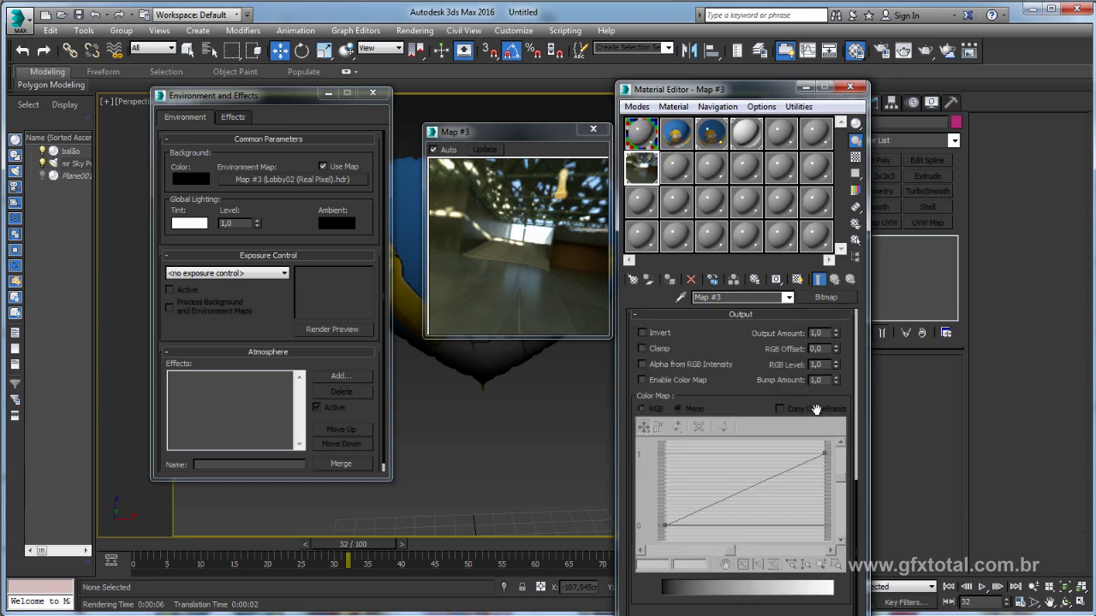
{"action": "scroll", "coordinate": [750, 357], "scroll_direction": "up", "scroll_amount": 2}
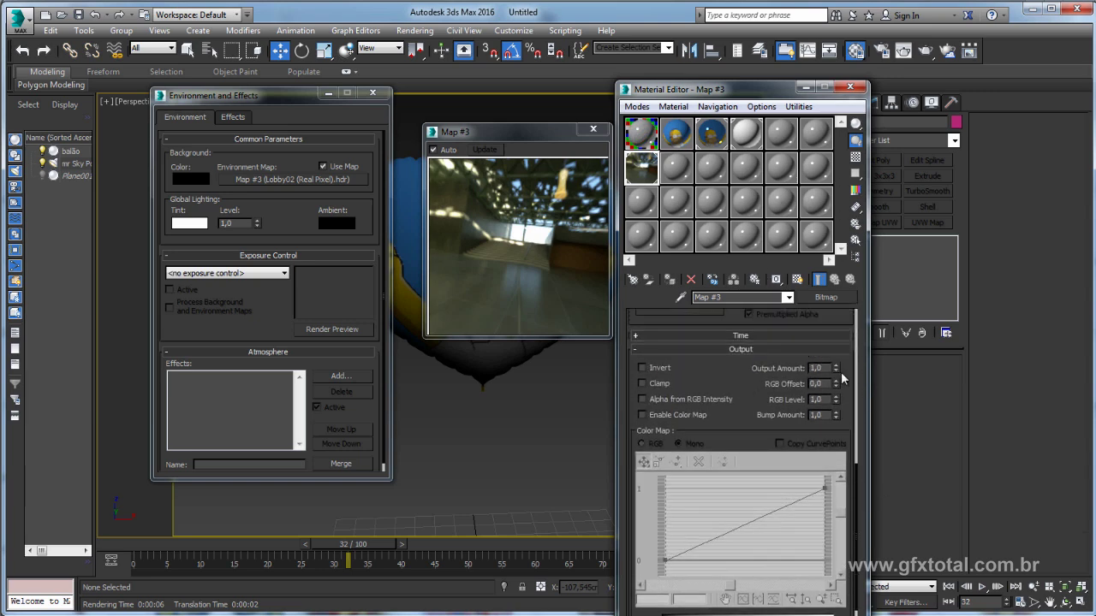
{"action": "double_click", "coordinate": [816, 367]}
{"action": "type", "text": "3"}
{"action": "key", "text": "Return"}
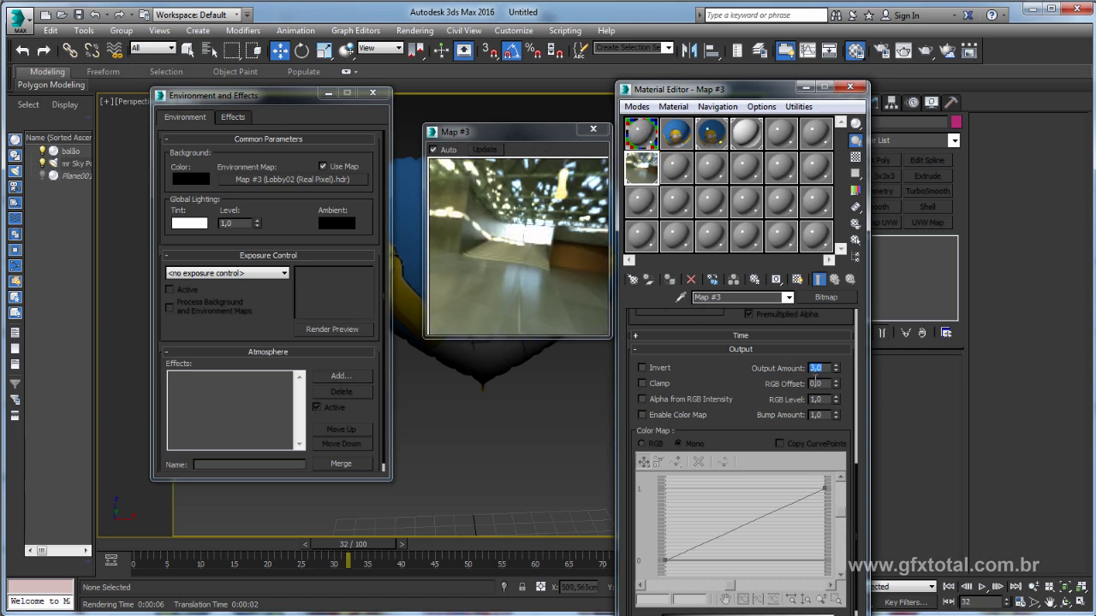
Render the scene with the brighter lobby environment
{"action": "left_click_drag", "start_coordinate": [742, 401], "coordinate": [741, 333]}
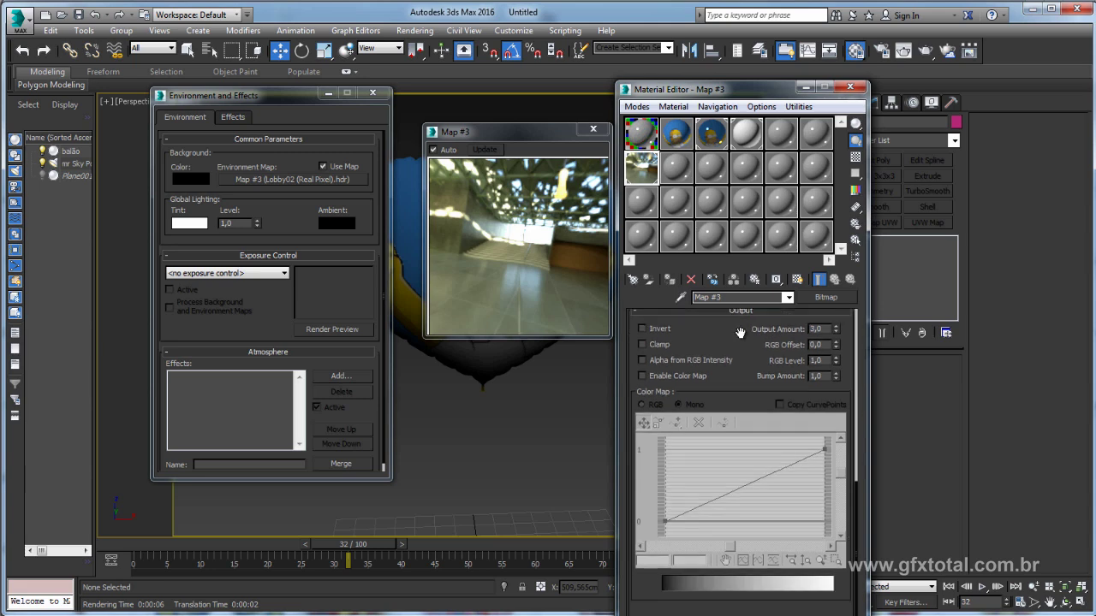
{"action": "scroll", "coordinate": [736, 335], "scroll_direction": "up", "scroll_amount": 5}
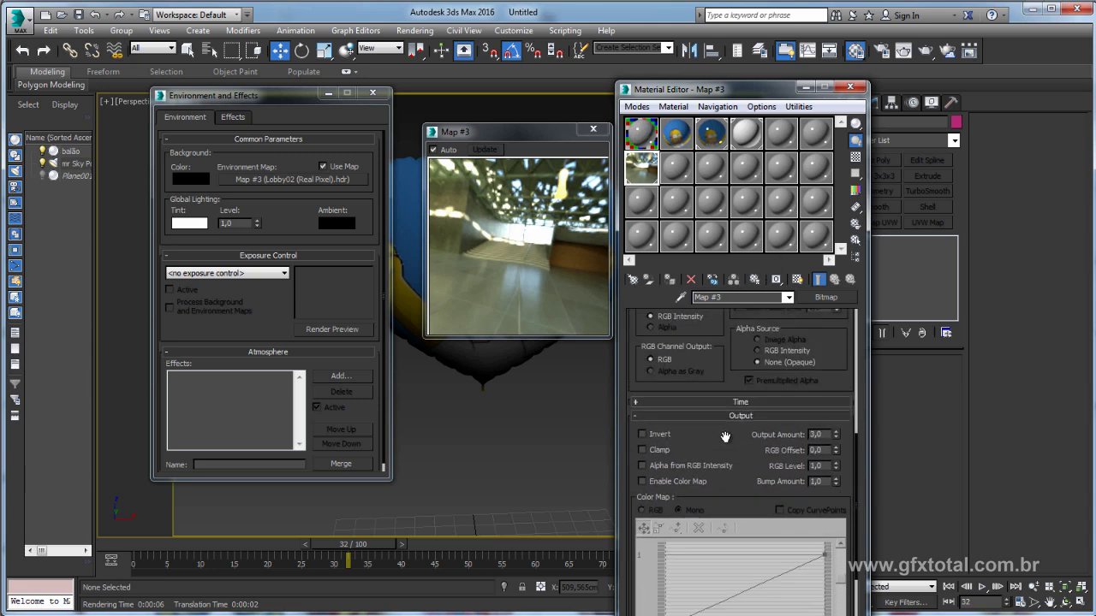
{"action": "left_click", "coordinate": [926, 51]}
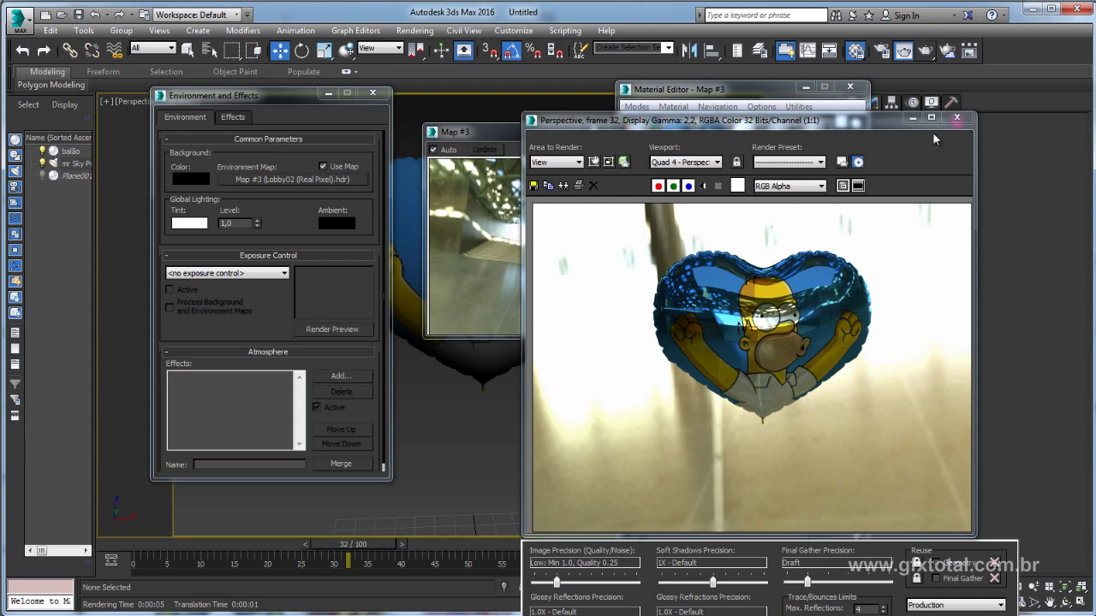
Turn off Use Map for the render background and copy the Lobby02 HDR environment map
{"action": "left_click", "coordinate": [957, 117]}
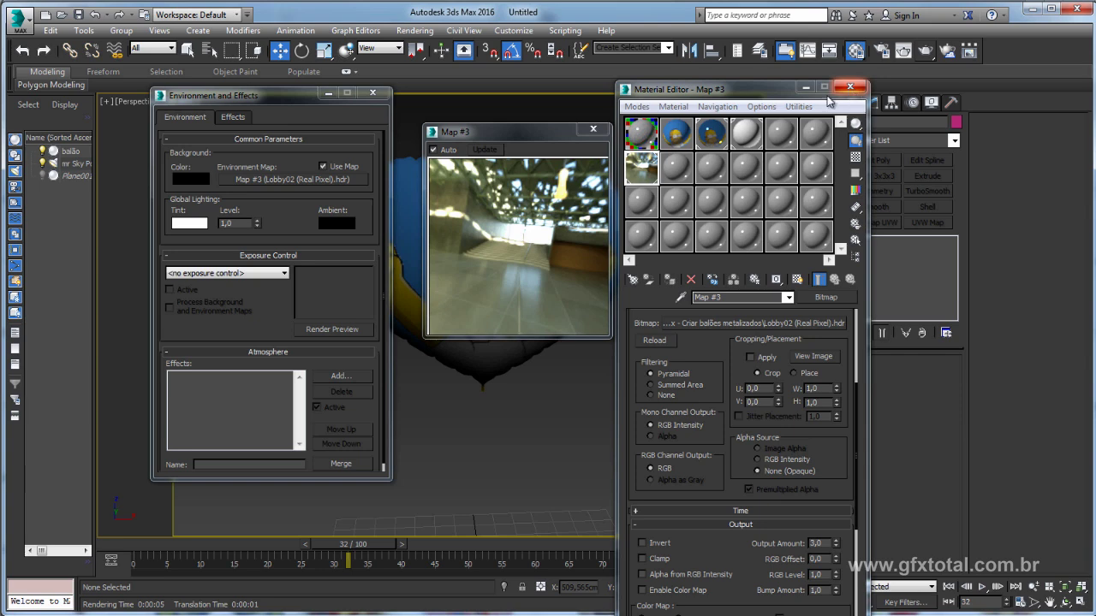
{"action": "left_click", "coordinate": [322, 166]}
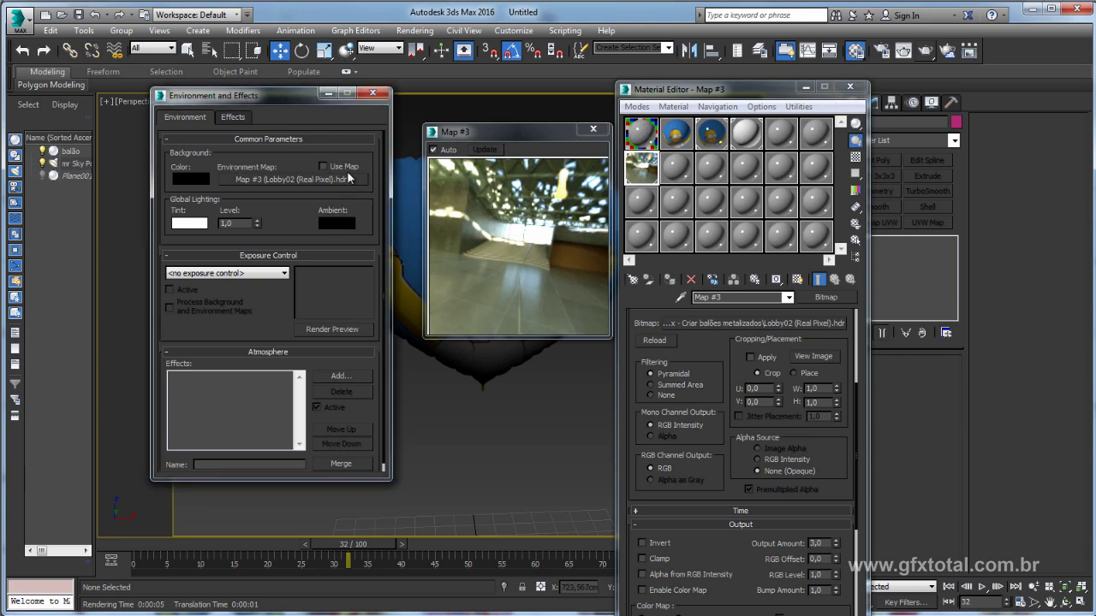
{"action": "right_click", "coordinate": [281, 184]}
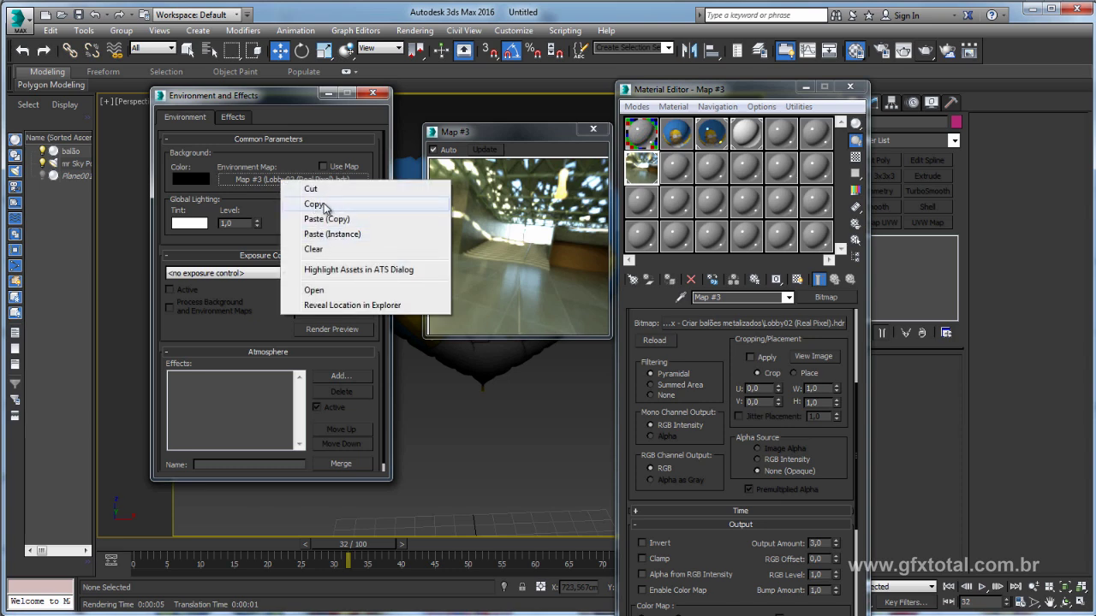
{"action": "left_click", "coordinate": [315, 206]}
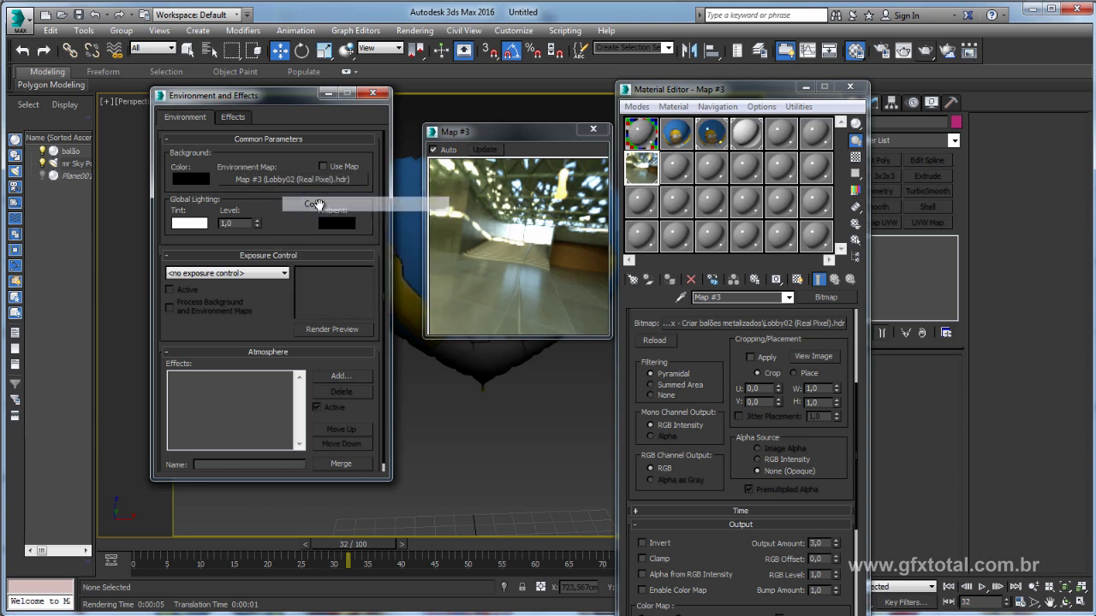
Open the 03 - Default material enlarged and turn on its checkered preview background
{"action": "double_click", "coordinate": [710, 129]}
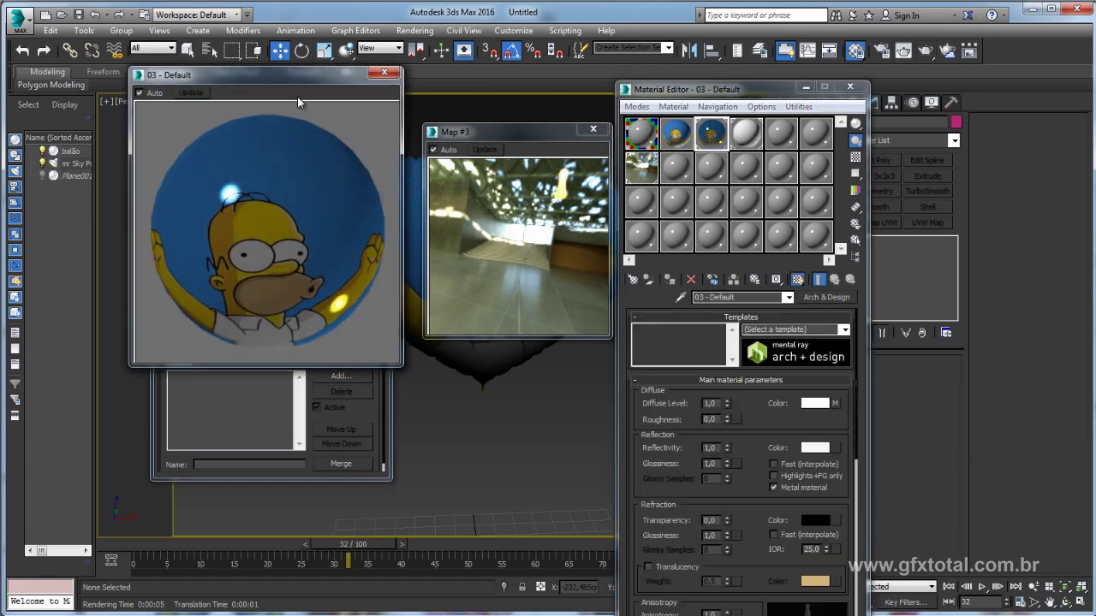
{"action": "left_click_drag", "start_coordinate": [298, 77], "coordinate": [439, 81]}
{"action": "left_click", "coordinate": [854, 158]}
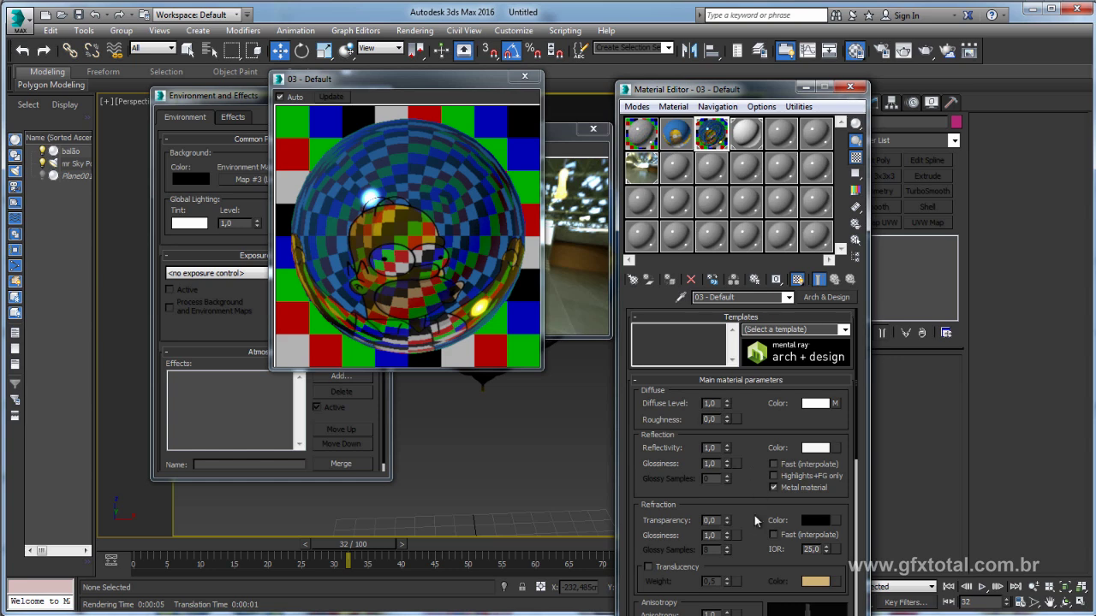
Paste the Lobby02 HDR as an instanced Environment map under Special Purpose Maps
{"action": "scroll", "coordinate": [755, 505], "scroll_direction": "down", "scroll_amount": 2}
{"action": "scroll", "coordinate": [757, 462], "scroll_direction": "down", "scroll_amount": 3}
{"action": "scroll", "coordinate": [761, 420], "scroll_direction": "down", "scroll_amount": 3}
{"action": "scroll", "coordinate": [764, 385], "scroll_direction": "down", "scroll_amount": 3}
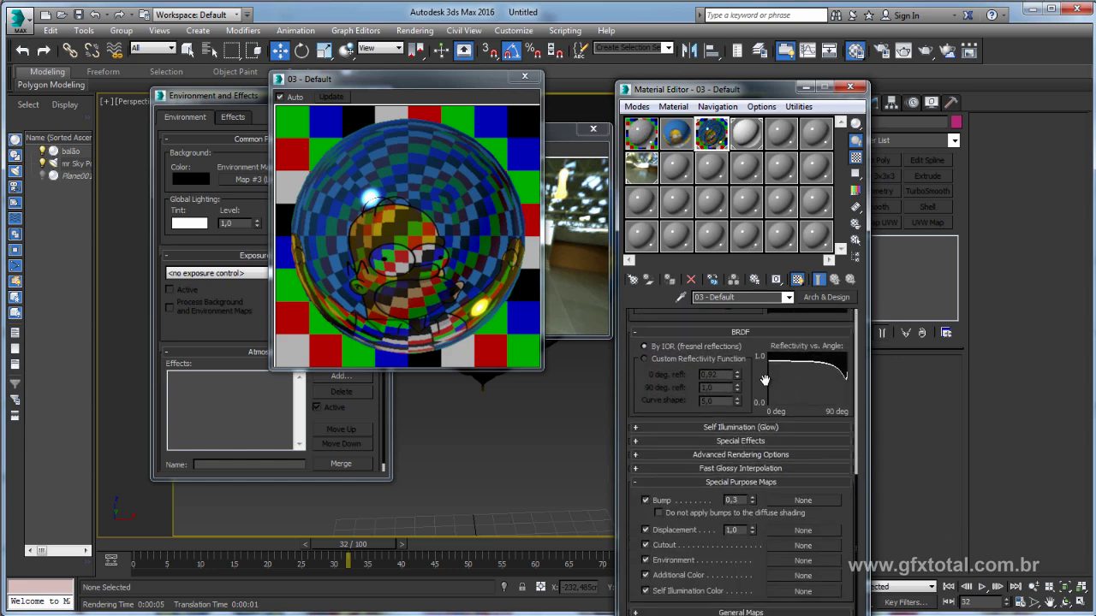
{"action": "left_click_drag", "start_coordinate": [850, 517], "coordinate": [708, 512]}
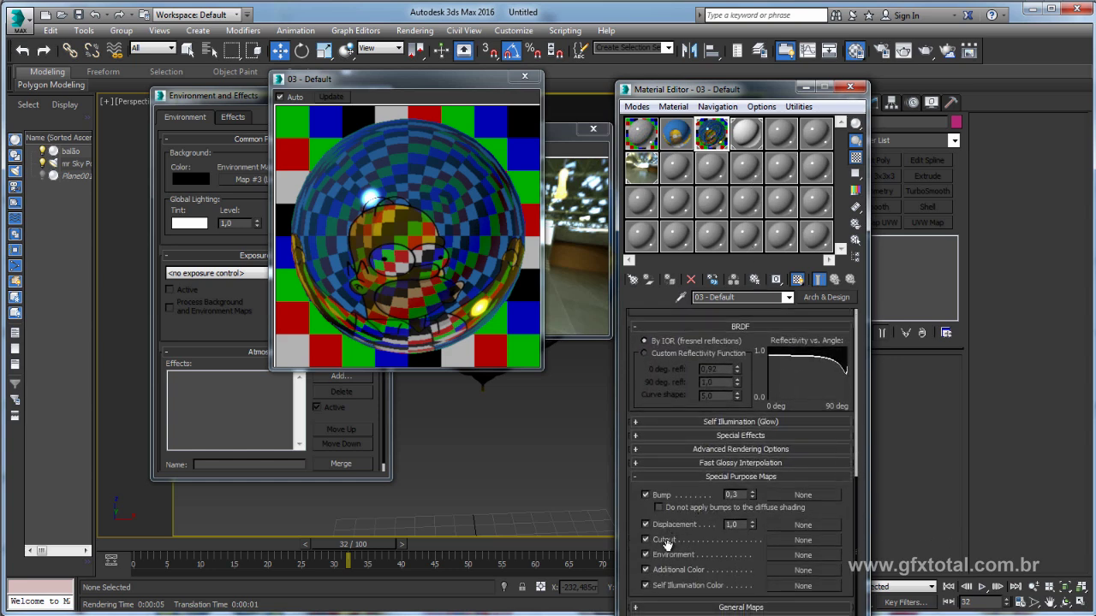
{"action": "right_click", "coordinate": [791, 554]}
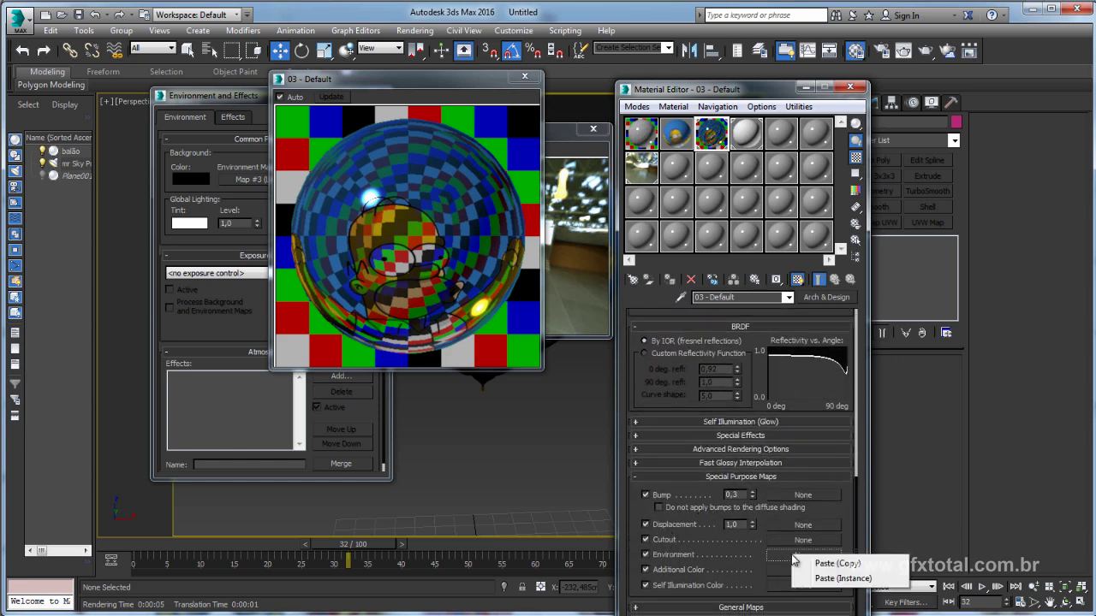
{"action": "left_click", "coordinate": [830, 579]}
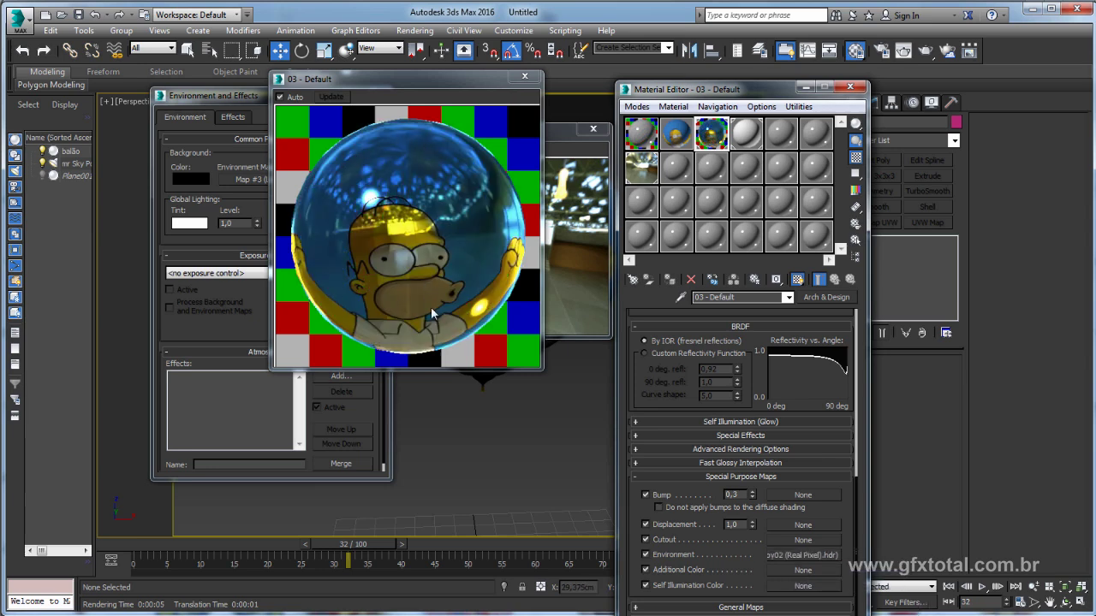
{"action": "left_click", "coordinate": [850, 86]}
Close Environment settings and render the Homer balloon to check its reflections
{"action": "left_click", "coordinate": [379, 97]}
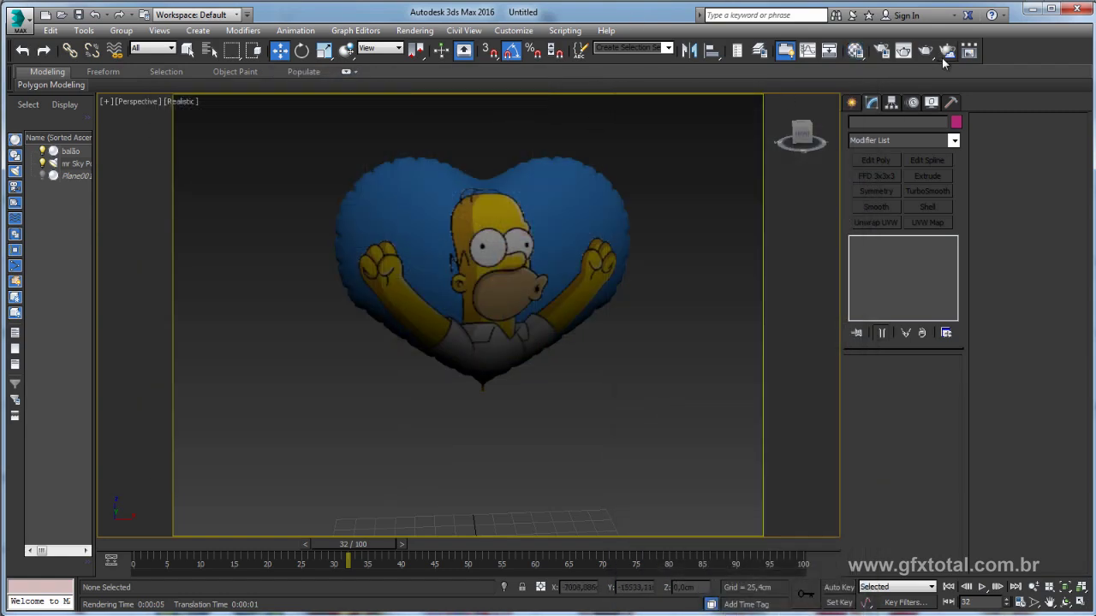
{"action": "left_click", "coordinate": [945, 51]}
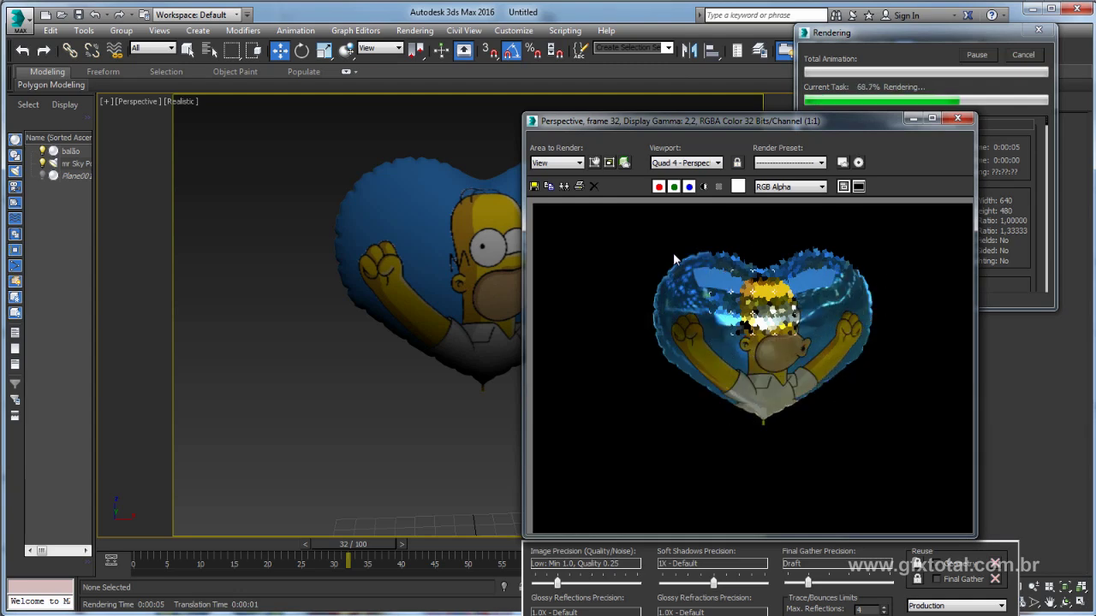
{"action": "left_click", "coordinate": [957, 118]}
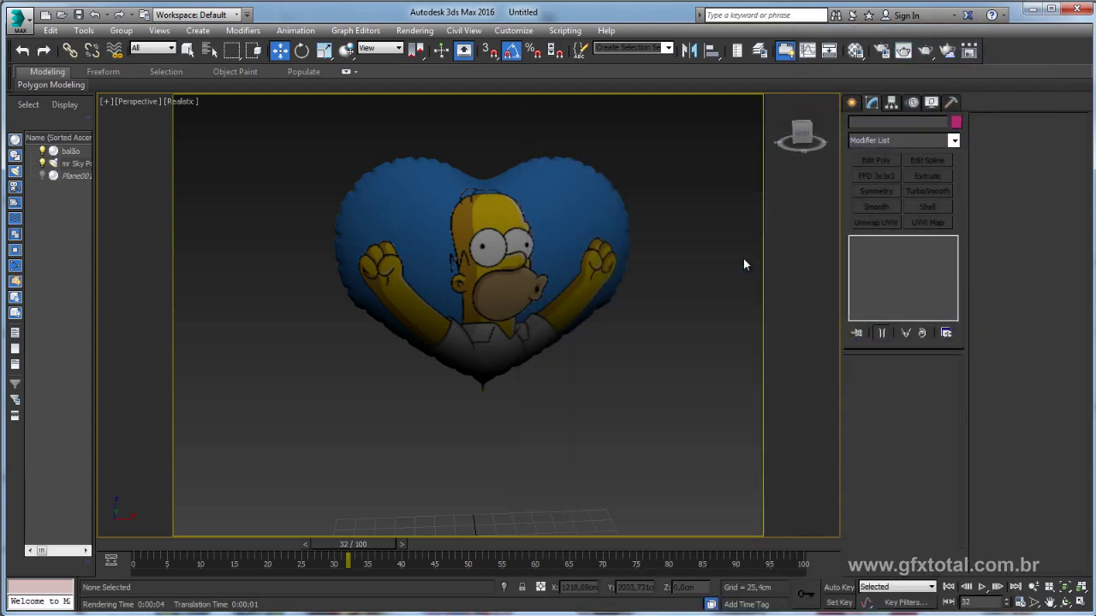
Shift-drag the heart balloon to clone it as balão001 beside the original
{"action": "left_click", "coordinate": [855, 51]}
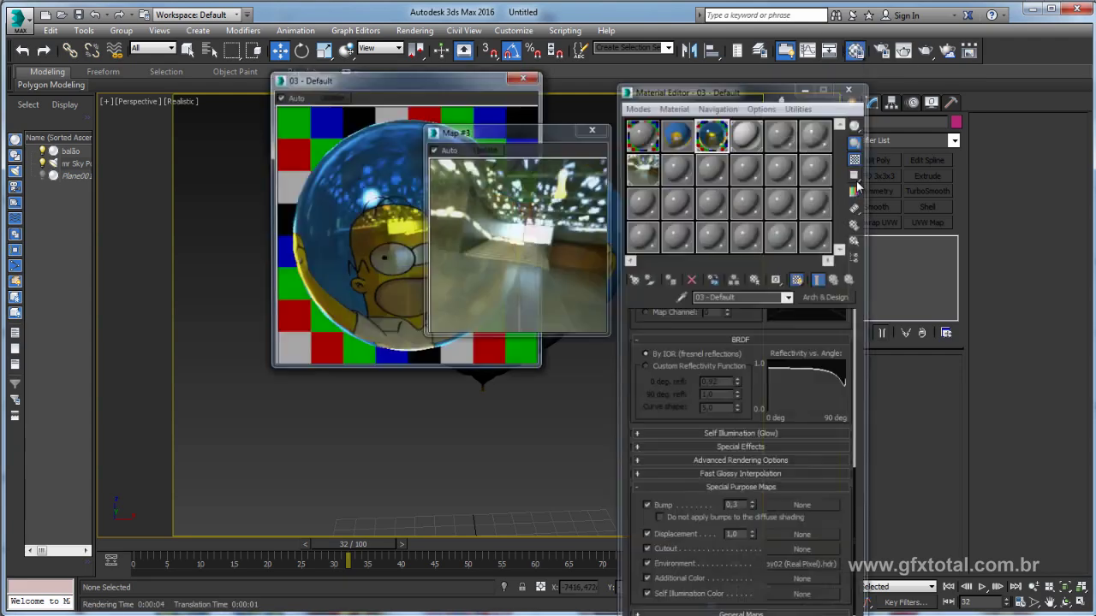
{"action": "left_click", "coordinate": [524, 79]}
{"action": "left_click_drag", "start_coordinate": [702, 89], "coordinate": [855, 94]}
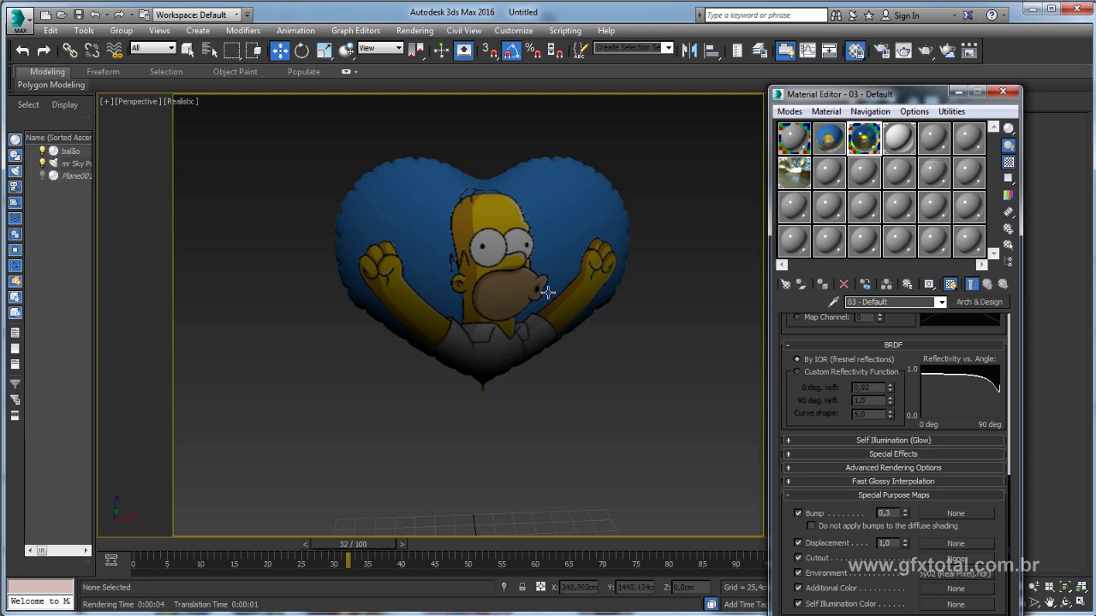
{"action": "left_click", "coordinate": [495, 288]}
{"action": "middle_click_drag", "start_coordinate": [631, 296], "coordinate": [523, 295]}
{"action": "left_click_drag", "start_coordinate": [437, 249], "coordinate": [659, 253], "text": "shift"}
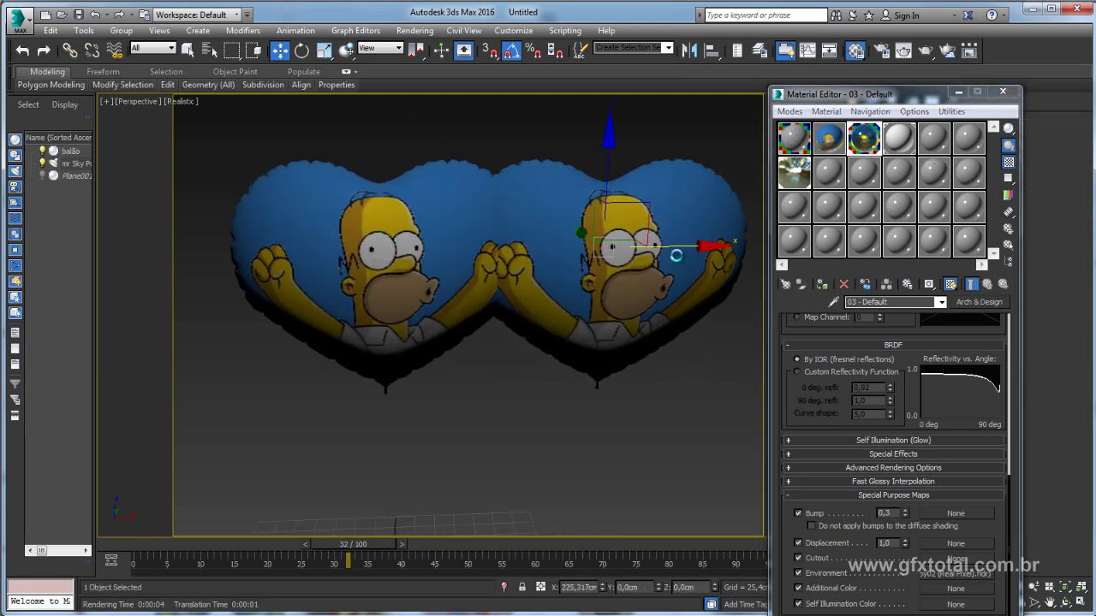
{"action": "key", "text": "Return"}
Apply a new Chrome-template material with a red diffuse colour to the copied heart
{"action": "middle_click_drag", "start_coordinate": [653, 283], "coordinate": [605, 210], "text": "alt"}
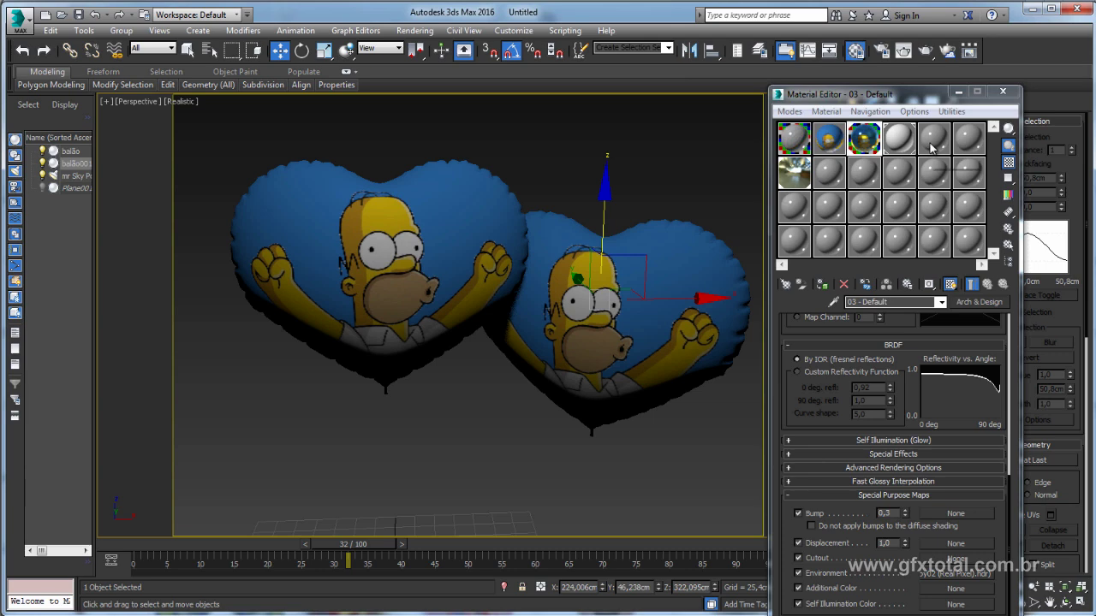
{"action": "left_click_drag", "start_coordinate": [860, 173], "coordinate": [673, 267]}
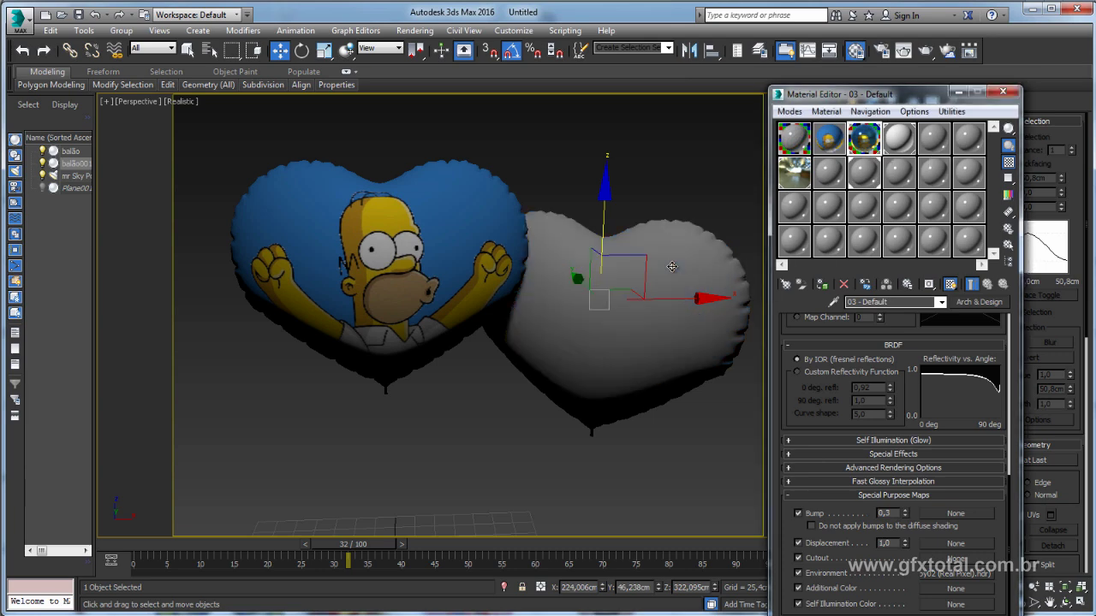
{"action": "left_click", "coordinate": [865, 179]}
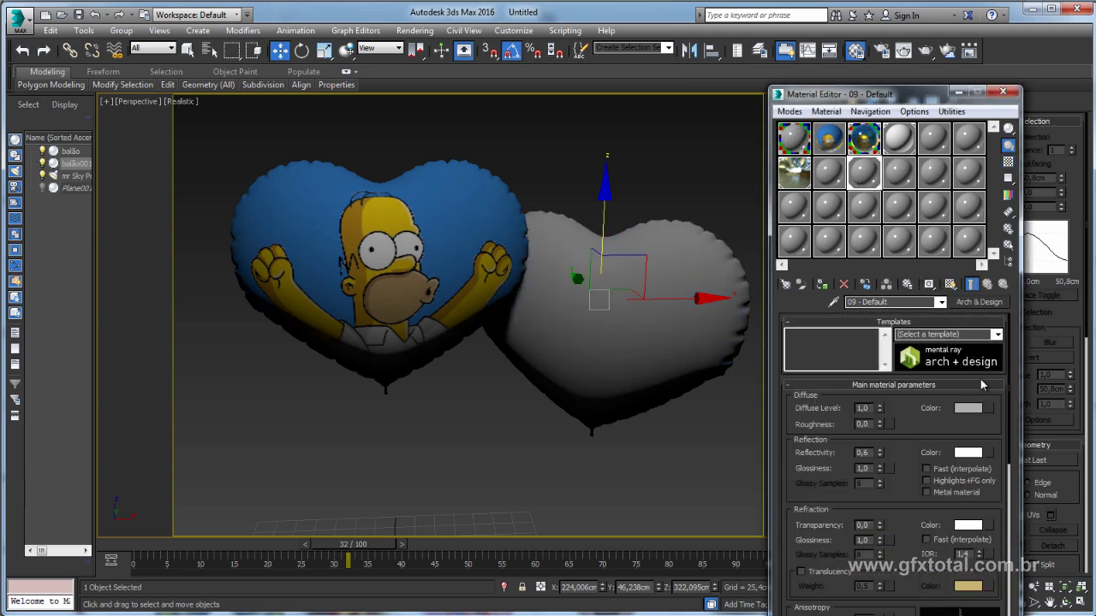
{"action": "left_click", "coordinate": [998, 335]}
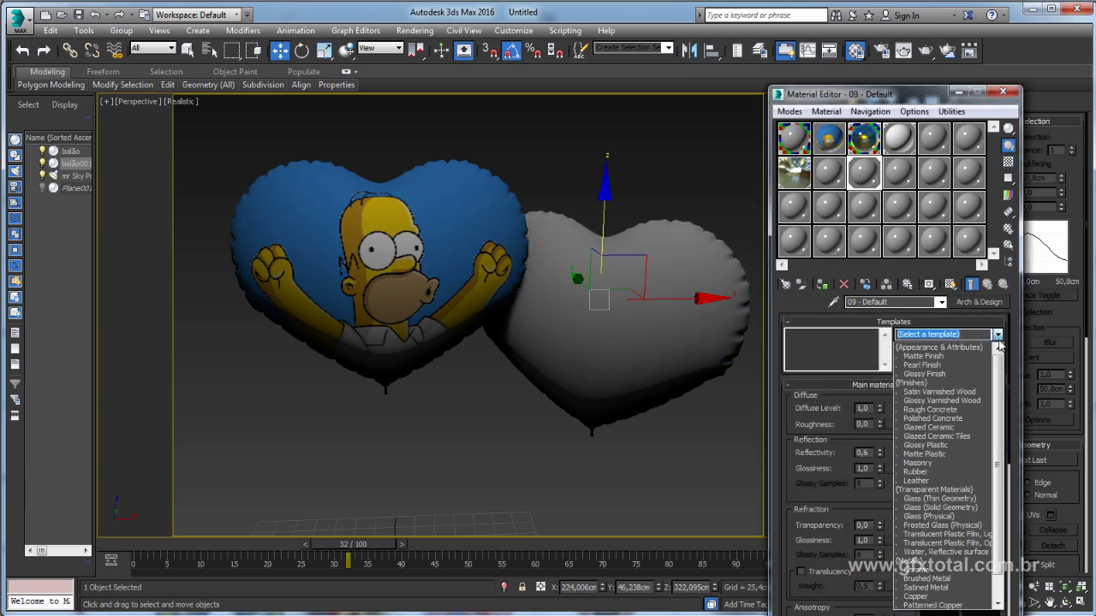
{"action": "left_click", "coordinate": [929, 567]}
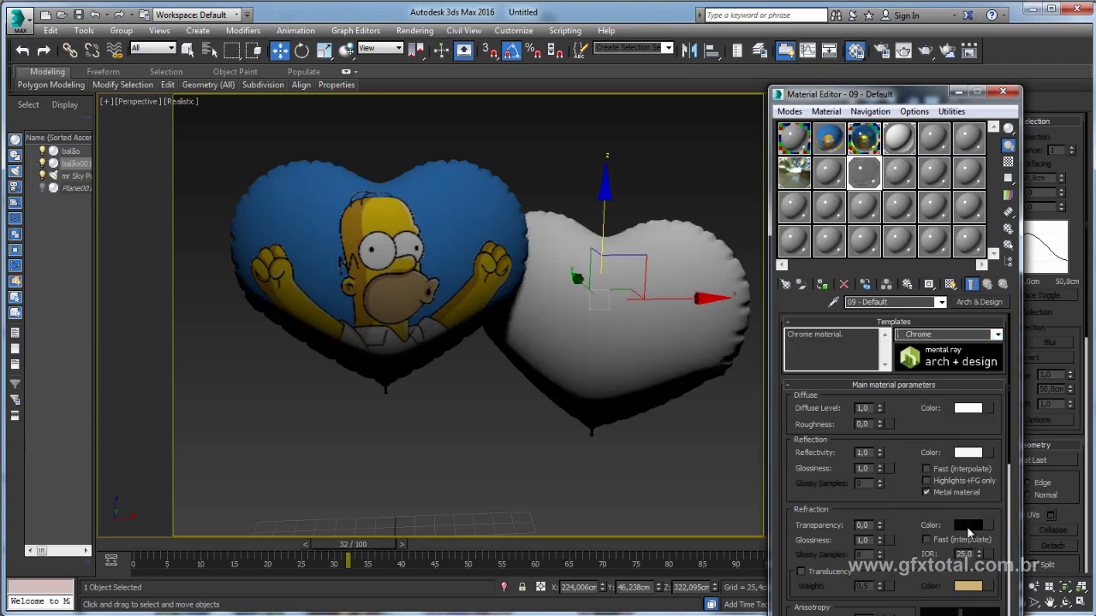
{"action": "left_click", "coordinate": [967, 409]}
{"action": "left_click_drag", "start_coordinate": [497, 153], "coordinate": [529, 157]}
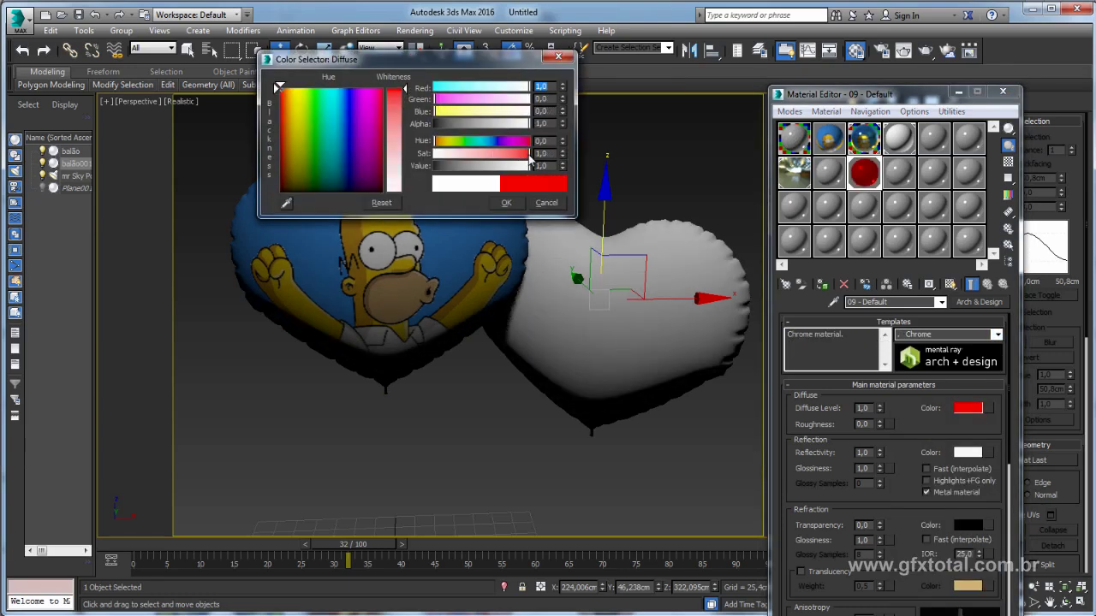
{"action": "left_click", "coordinate": [506, 203]}
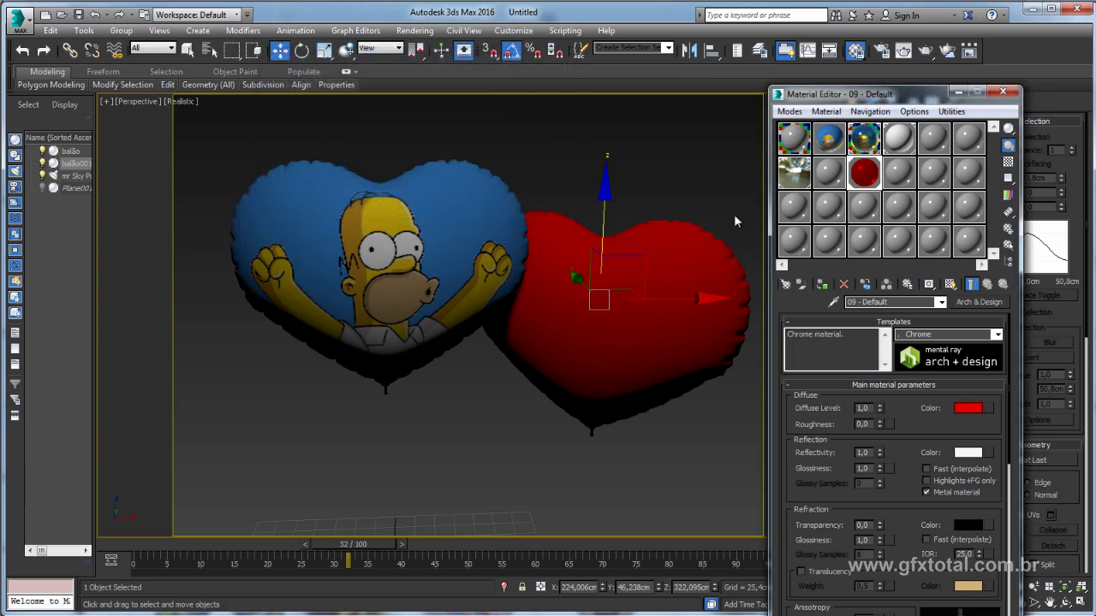
{"action": "left_click", "coordinate": [1002, 92]}
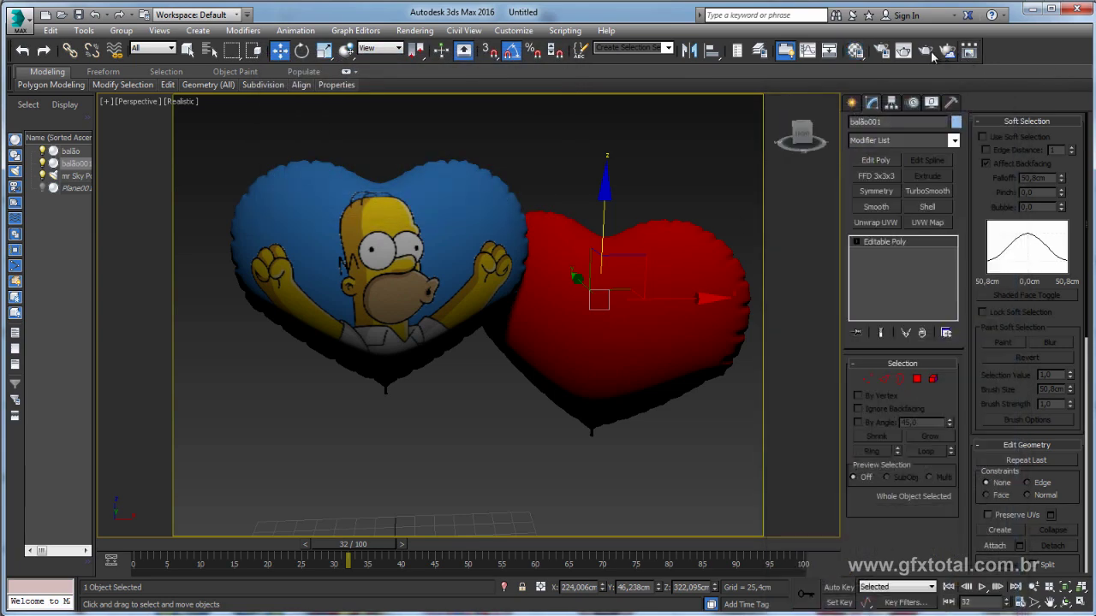
Test-render both hearts, then Unhide All to bring back the floor plane
{"action": "key", "text": "shift+q"}
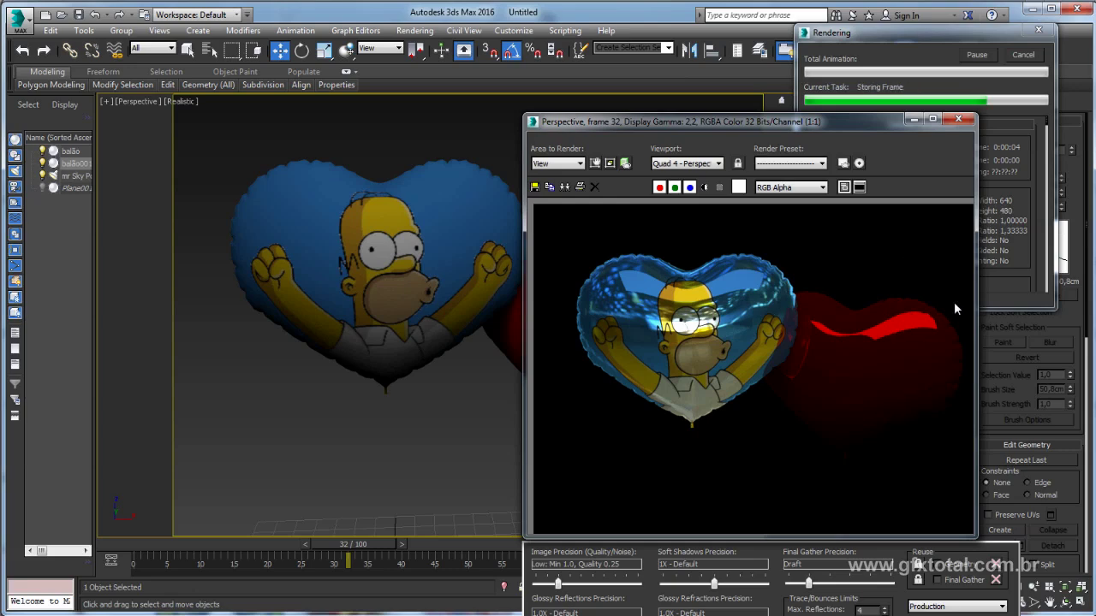
{"action": "left_click", "coordinate": [957, 120]}
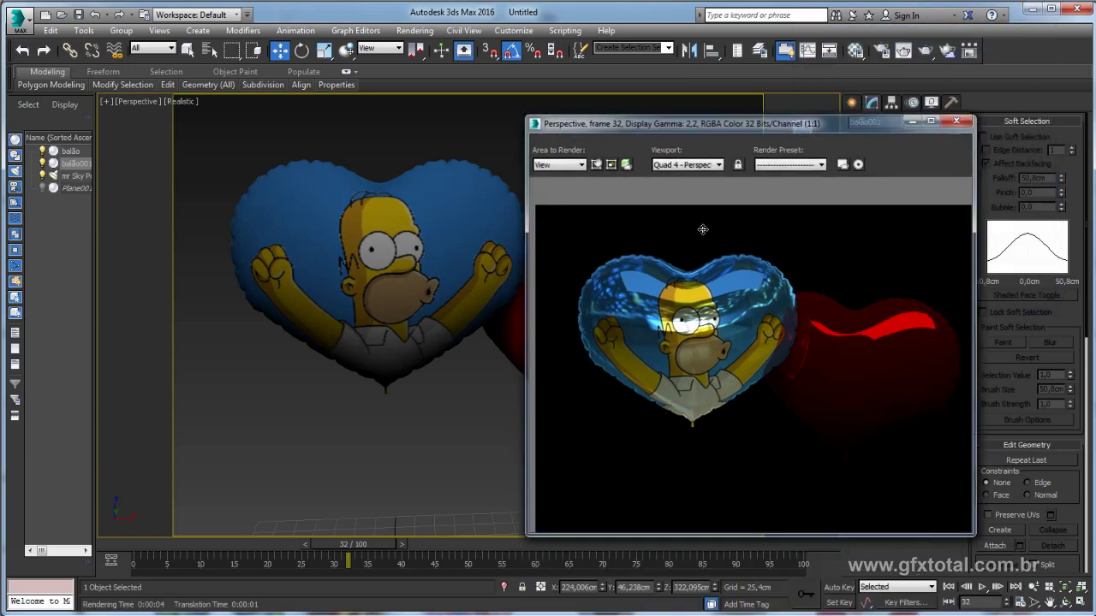
{"action": "right_click", "coordinate": [557, 288]}
{"action": "left_click", "coordinate": [579, 225]}
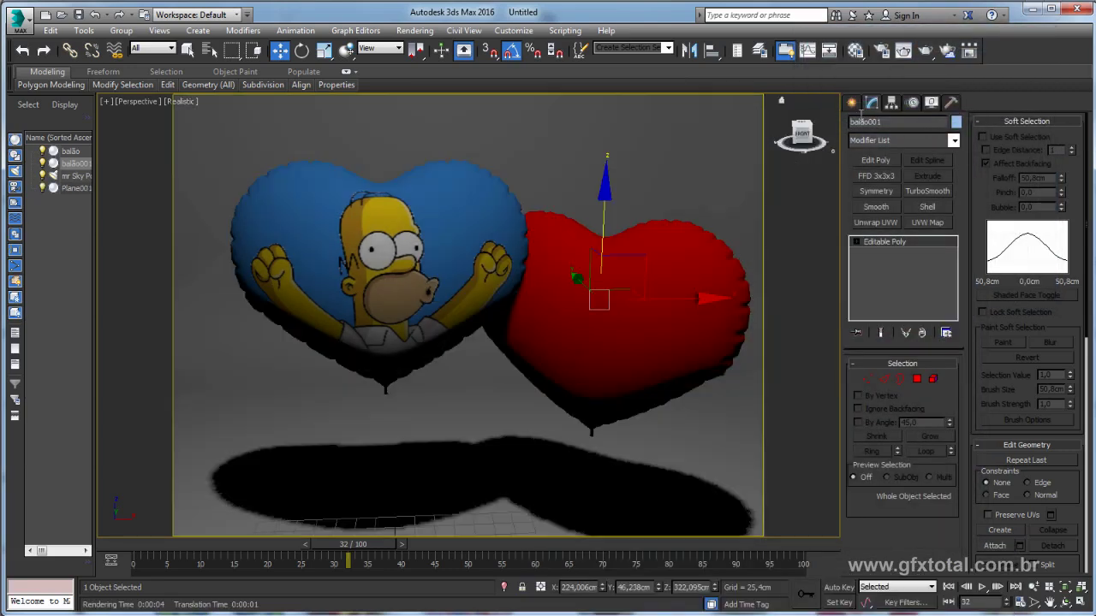
Set the sky portal's On Multiplier to 3.0 and Shadow Samples to 32, then render
{"action": "middle_click_drag", "start_coordinate": [694, 211], "coordinate": [673, 210]}
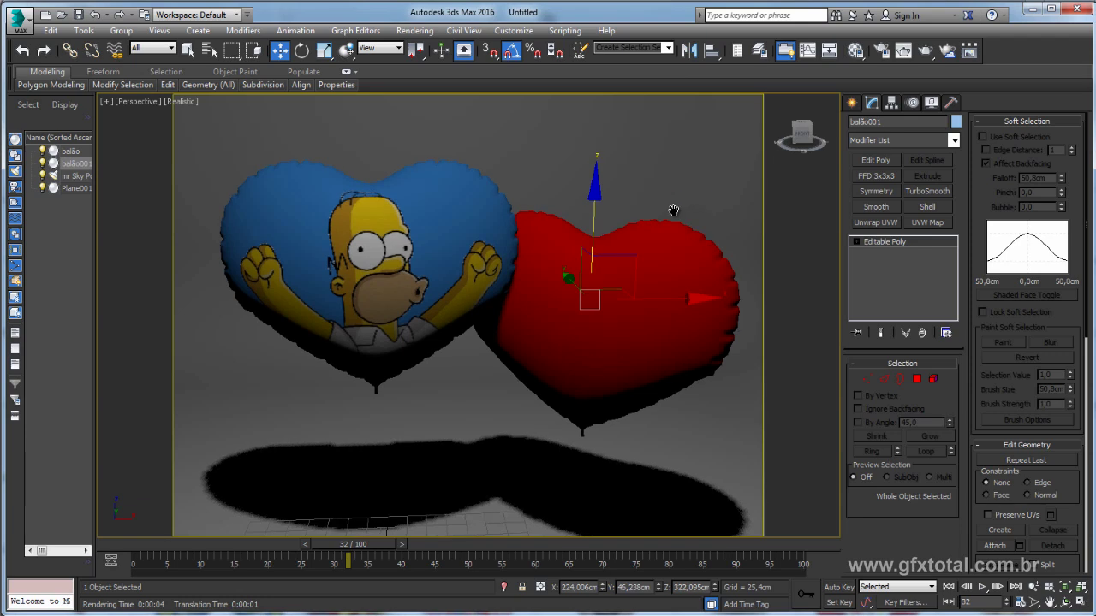
{"action": "scroll", "coordinate": [673, 210], "scroll_direction": "down", "scroll_amount": 5}
{"action": "scroll", "coordinate": [591, 229], "scroll_direction": "down", "scroll_amount": 3}
{"action": "left_click", "coordinate": [590, 229]}
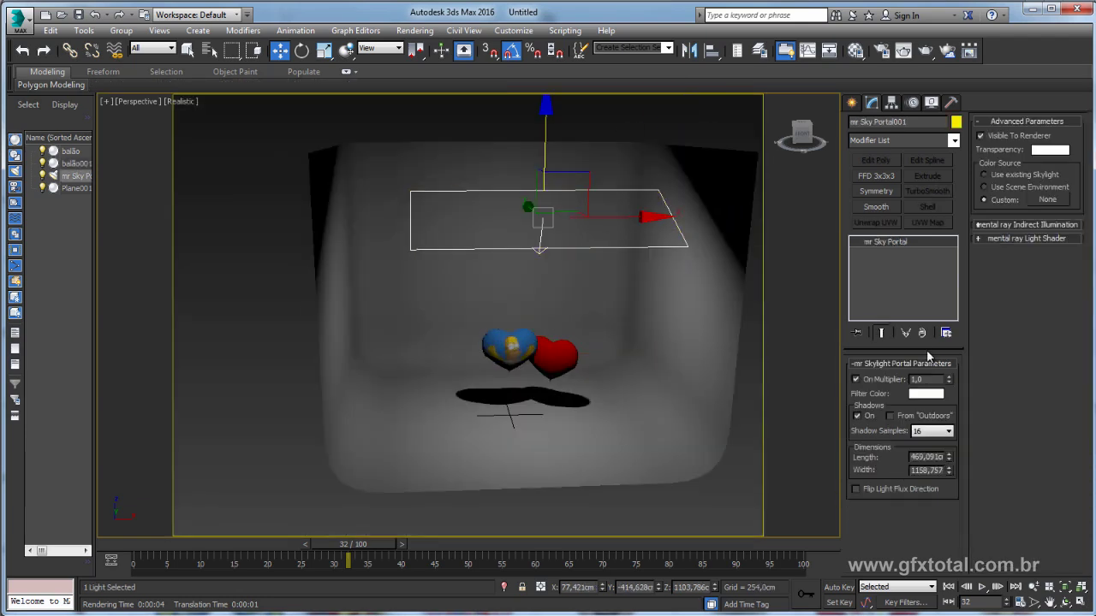
{"action": "type", "text": "3"}
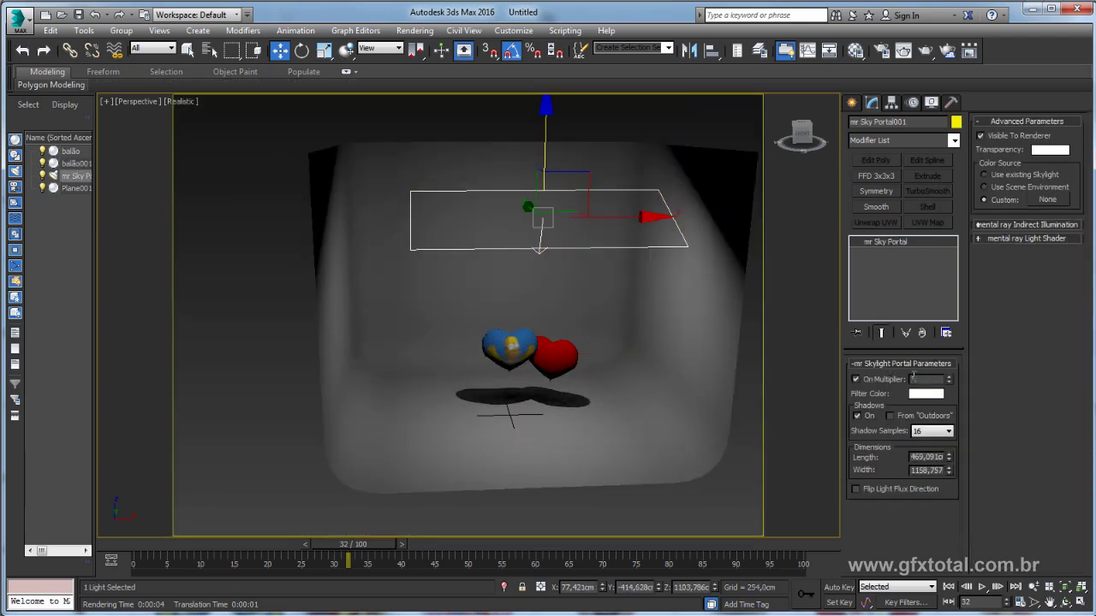
{"action": "key", "text": "Return"}
{"action": "left_click", "coordinate": [941, 433]}
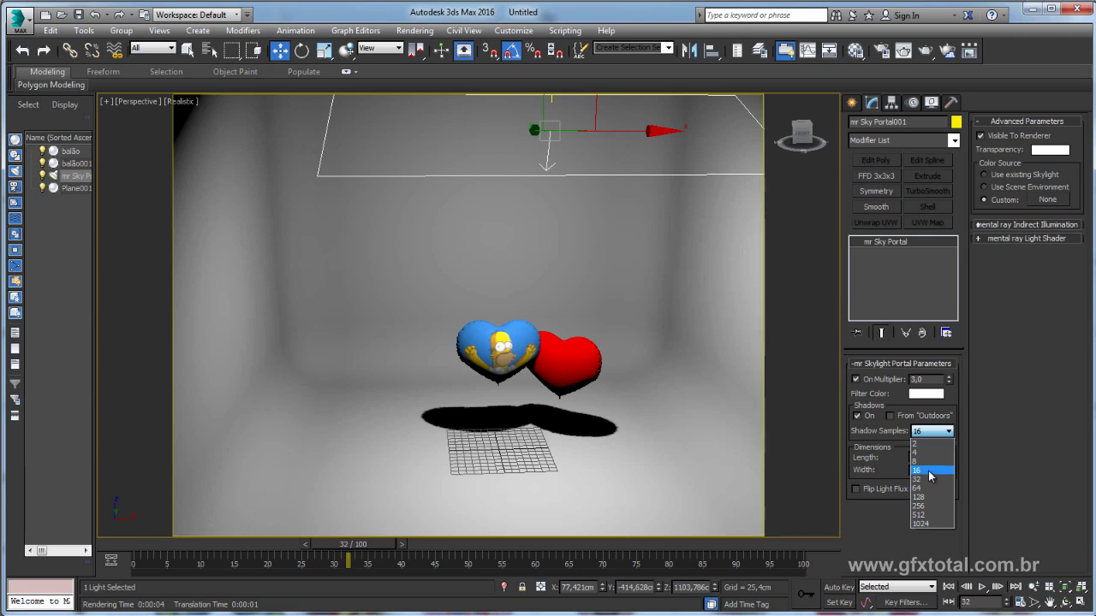
{"action": "left_click", "coordinate": [925, 440]}
{"action": "scroll", "coordinate": [614, 382], "scroll_direction": "up", "scroll_amount": 5}
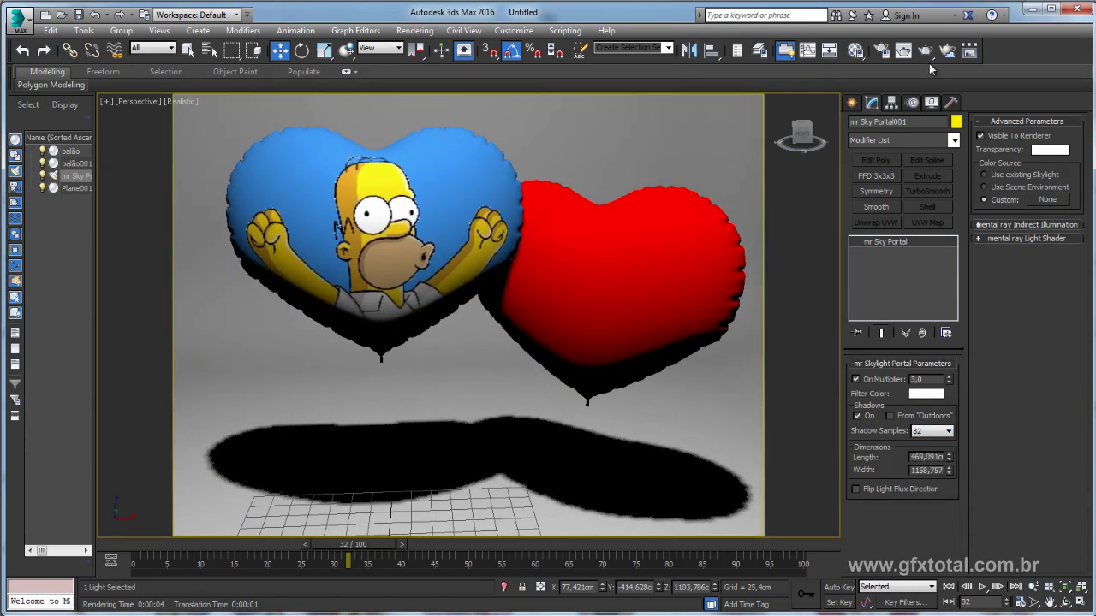
{"action": "left_click", "coordinate": [921, 52]}
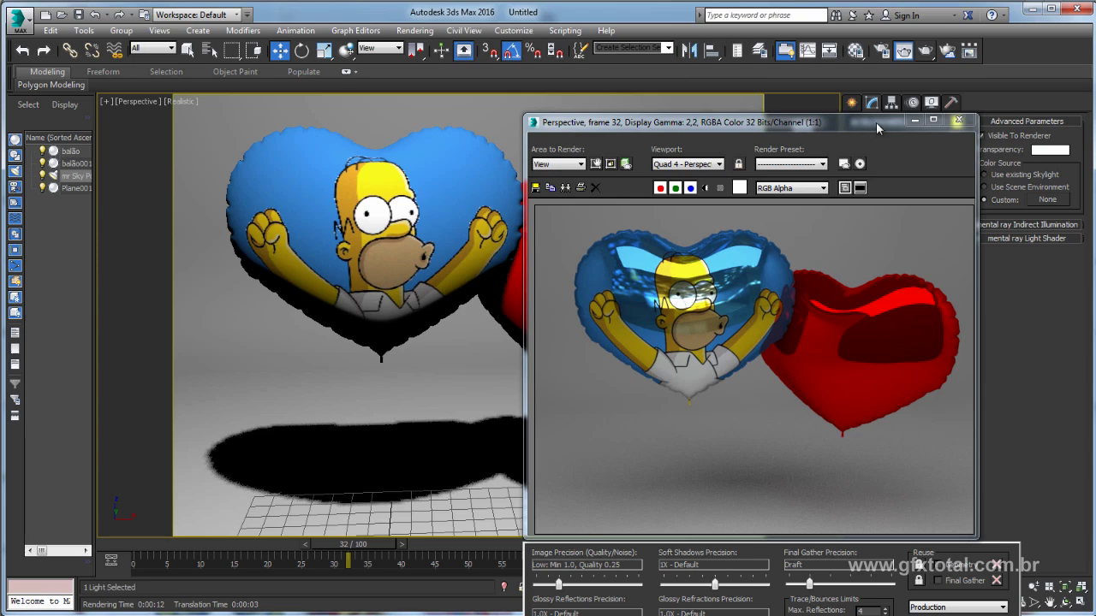
Set the 03 - Default material's Arch & Design Reflectivity to 0.3 and re-render
{"action": "left_click", "coordinate": [855, 51]}
{"action": "mouse_move", "coordinate": [822, 176]}
{"action": "left_mouse_down"}
{"action": "mouse_move", "coordinate": [370, 140]}
{"action": "mouse_move", "coordinate": [289, 115]}
{"action": "left_mouse_up"}
{"action": "left_click", "coordinate": [275, 162]}
{"action": "scroll", "coordinate": [300, 414], "scroll_direction": "down", "scroll_amount": 5}
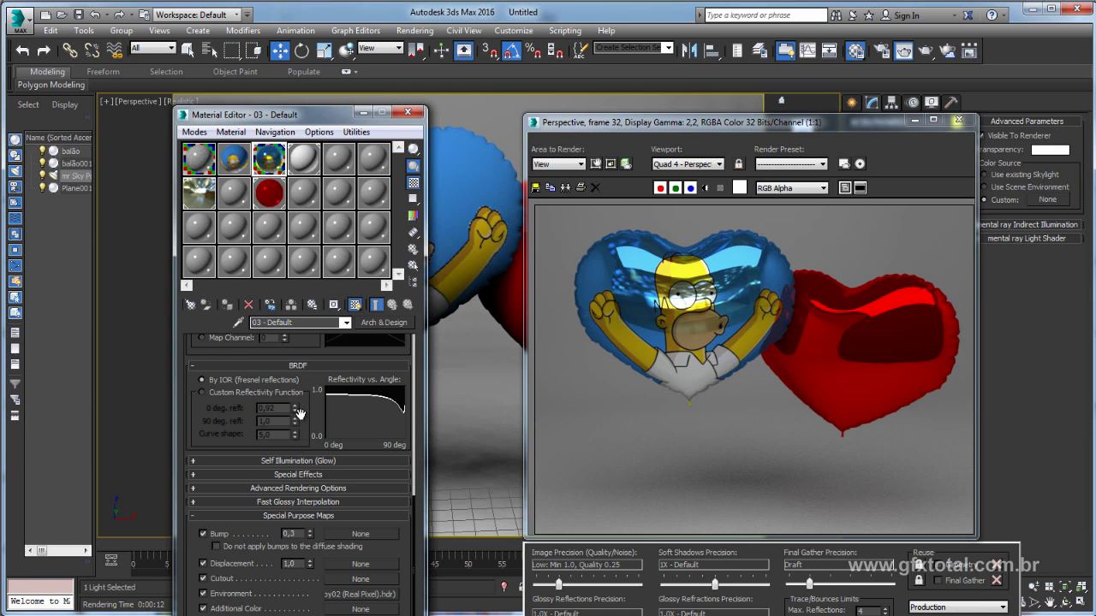
{"action": "left_click_drag", "start_coordinate": [308, 345], "coordinate": [296, 606]}
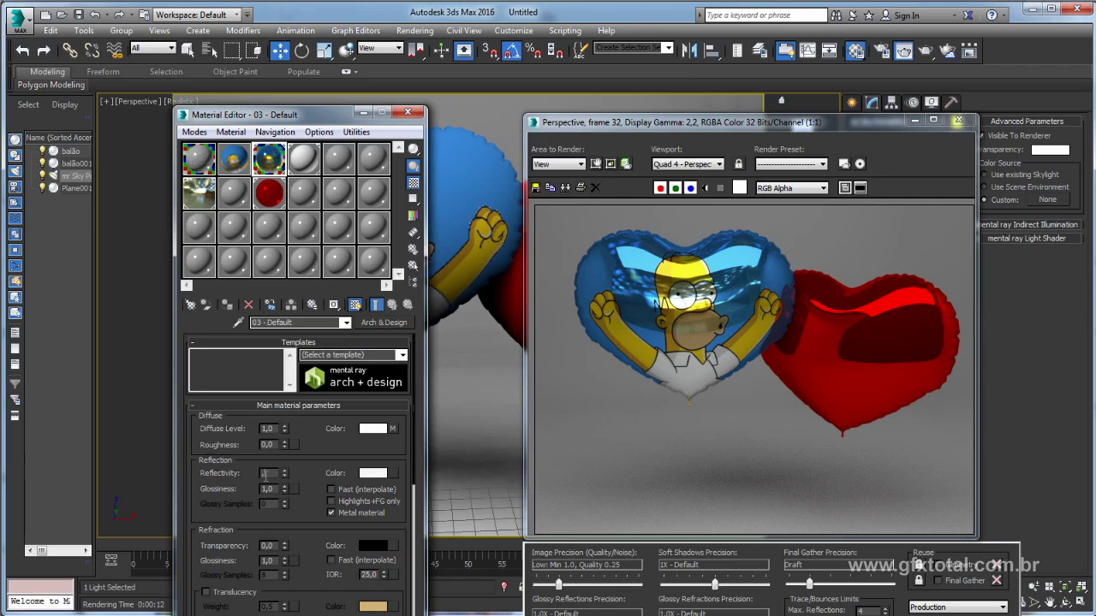
{"action": "type", "text": "0,3"}
{"action": "key", "text": "Return"}
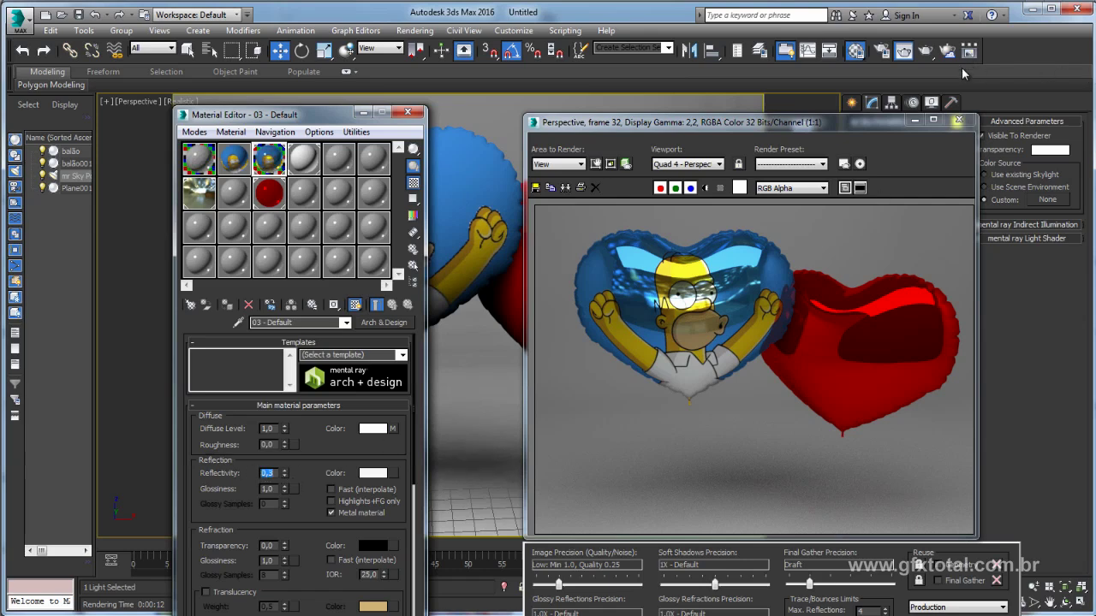
{"action": "left_click", "coordinate": [926, 51]}
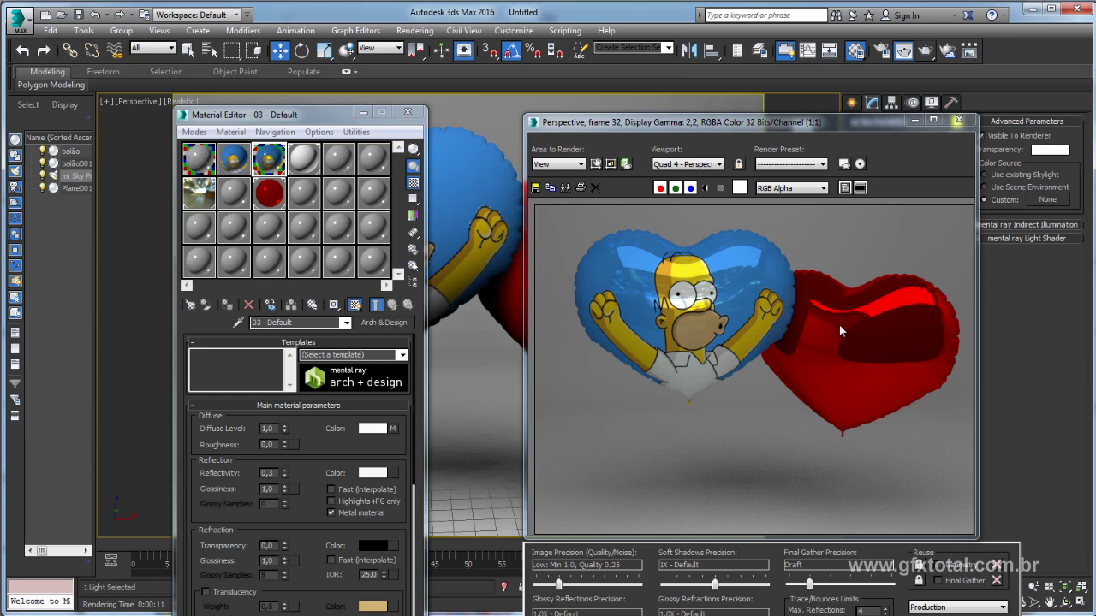
Paste a copy of the HDR map into 09 - Default's Environment slot and render
{"action": "left_click", "coordinate": [264, 195]}
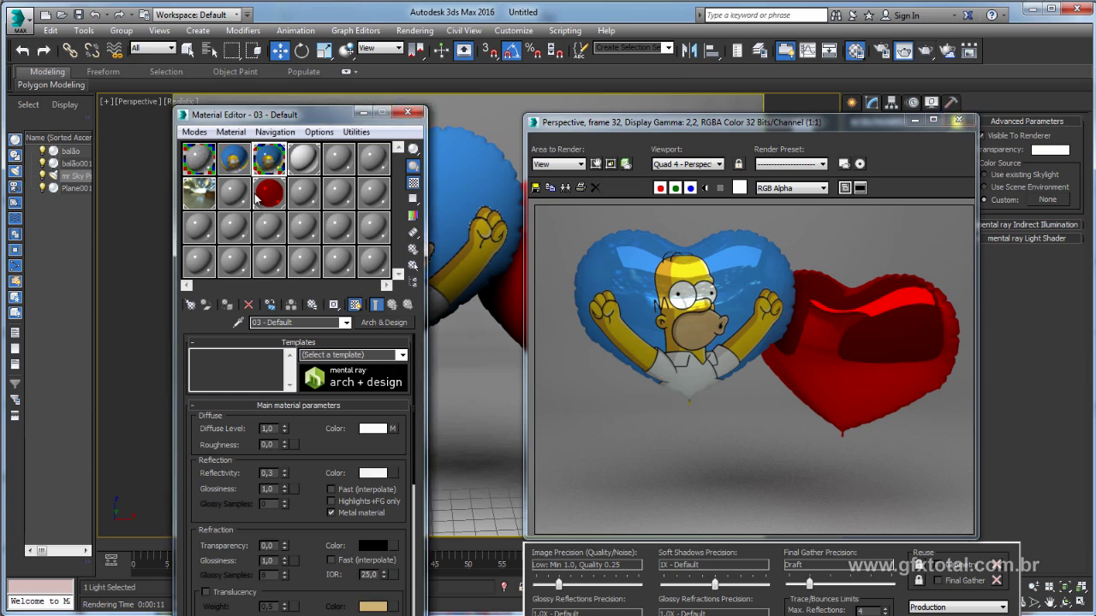
{"action": "scroll", "coordinate": [342, 488], "scroll_direction": "down", "scroll_amount": 10}
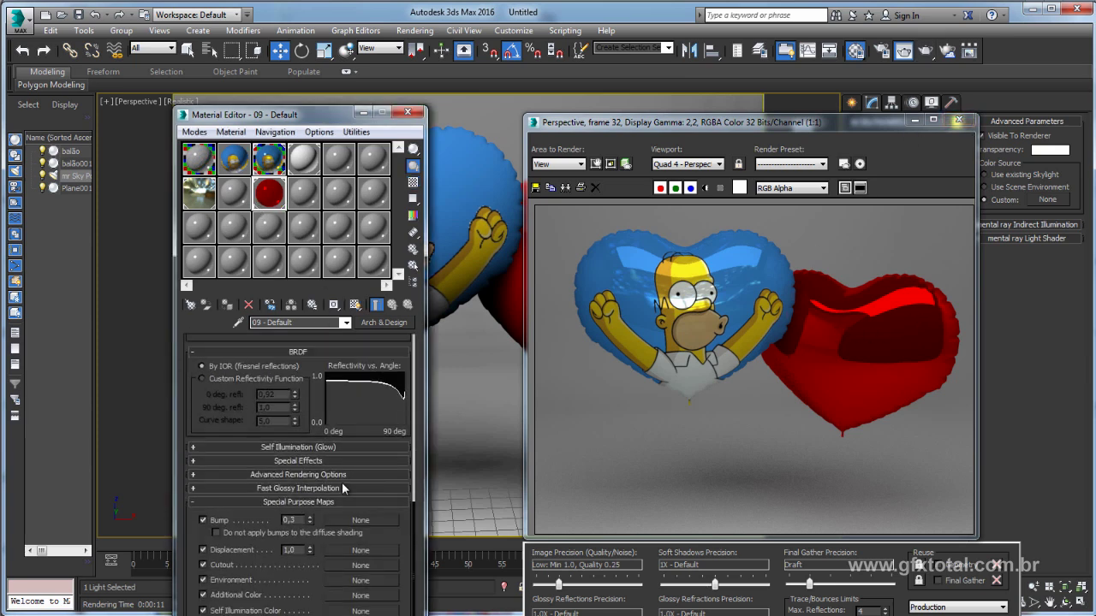
{"action": "right_click", "coordinate": [344, 586]}
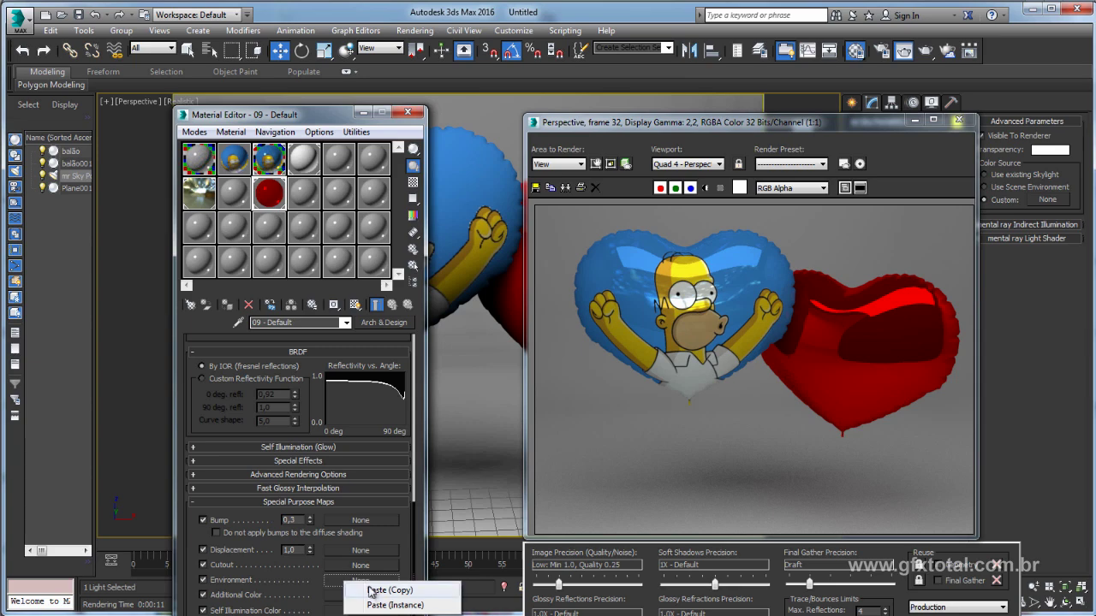
{"action": "left_click", "coordinate": [377, 605]}
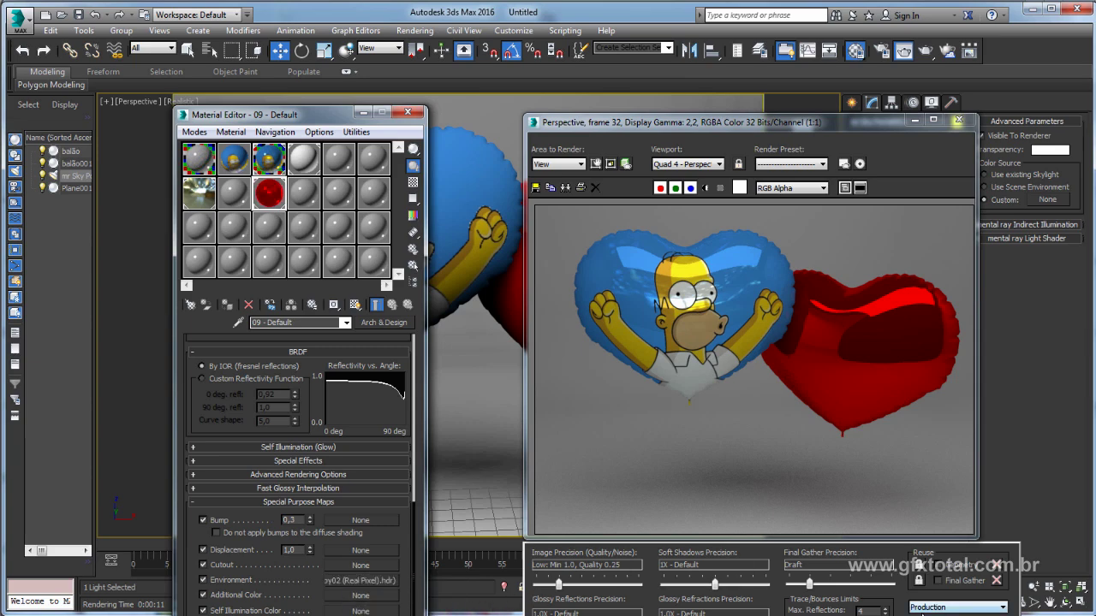
{"action": "left_click_drag", "start_coordinate": [873, 122], "coordinate": [809, 75]}
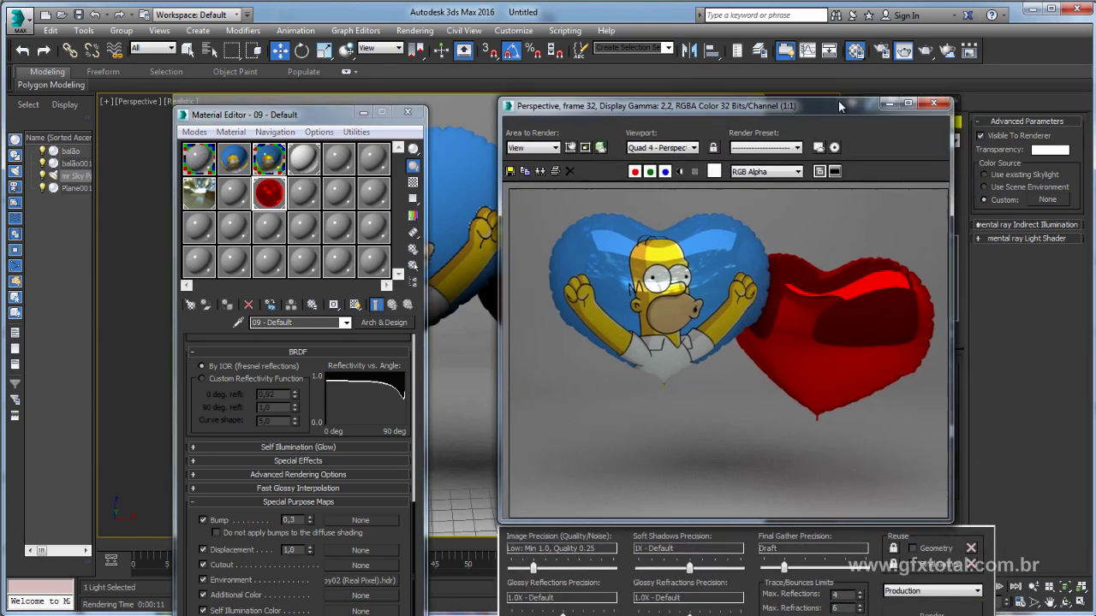
{"action": "left_click", "coordinate": [891, 587]}
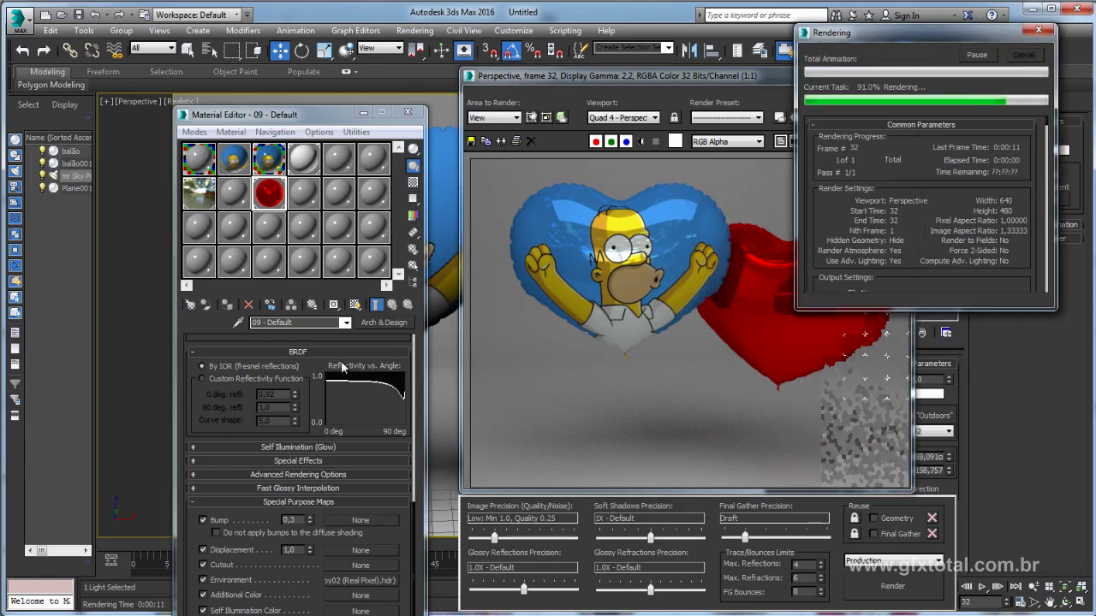
Cancel the running render and re-render to preview the red heart's reflections
{"action": "left_click", "coordinate": [1022, 55]}
{"action": "scroll", "coordinate": [309, 344], "scroll_direction": "up", "scroll_amount": 3}
{"action": "scroll", "coordinate": [295, 403], "scroll_direction": "up", "scroll_amount": 4}
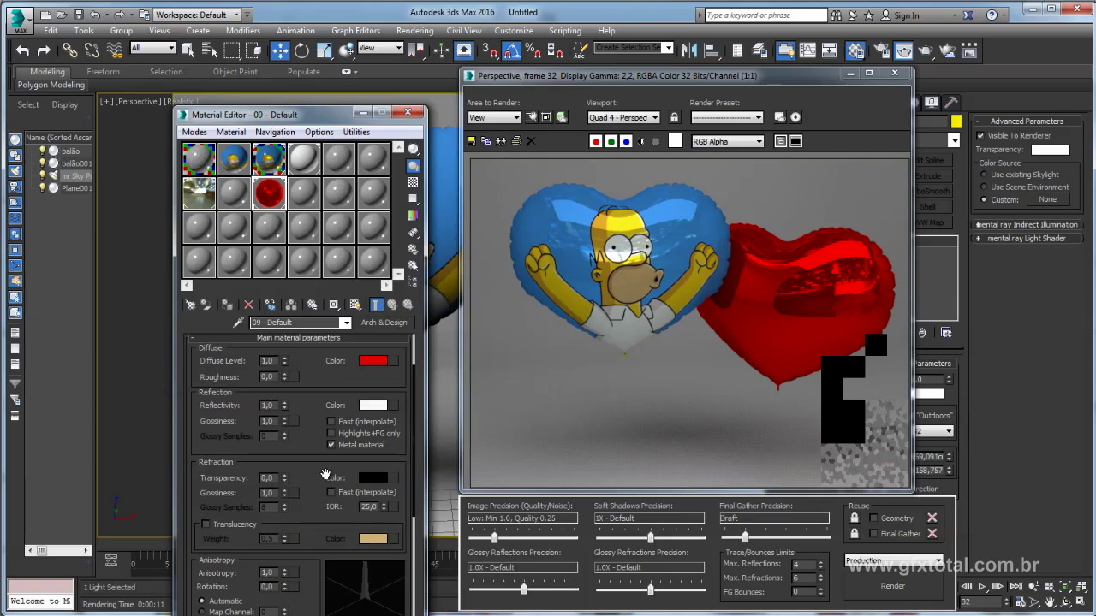
{"action": "scroll", "coordinate": [283, 453], "scroll_direction": "up", "scroll_amount": 3}
{"action": "scroll", "coordinate": [279, 465], "scroll_direction": "up", "scroll_amount": 2}
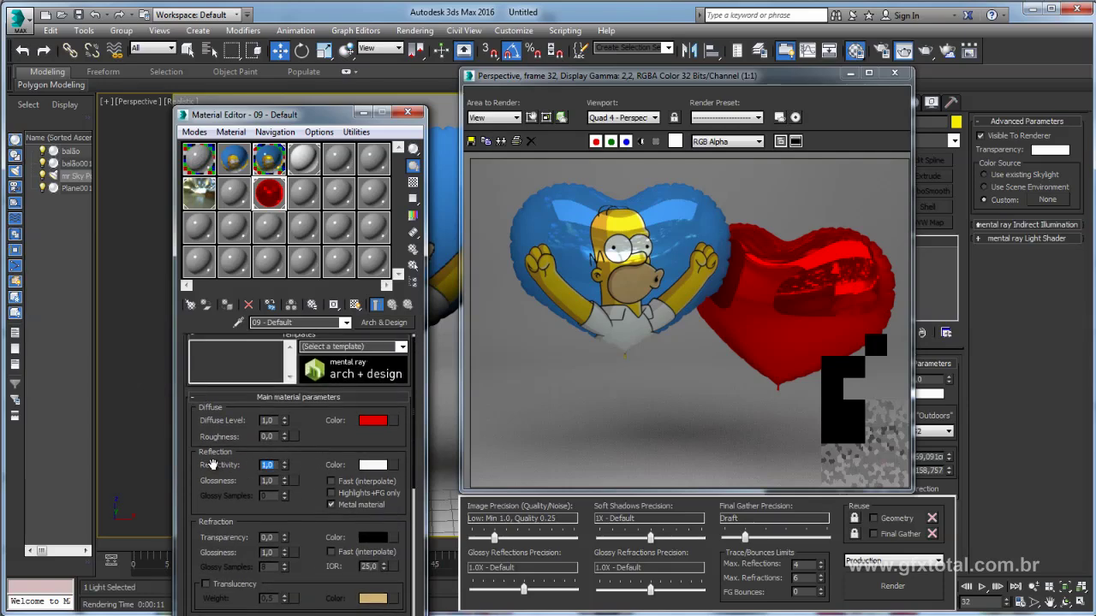
{"action": "double_click", "coordinate": [274, 467]}
{"action": "type", "text": "0,3"}
{"action": "left_click", "coordinate": [890, 585]}
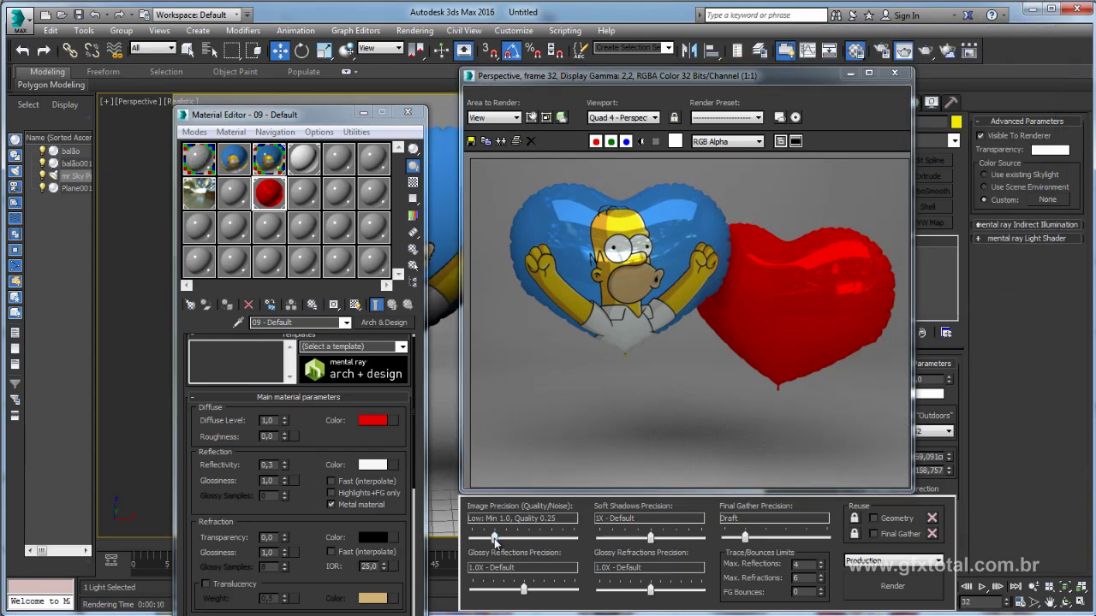
Set Image Precision to Medium, red heart Reflectivity to 0.7, and Final Gather to Low
{"action": "left_click_drag", "start_coordinate": [495, 539], "coordinate": [517, 538]}
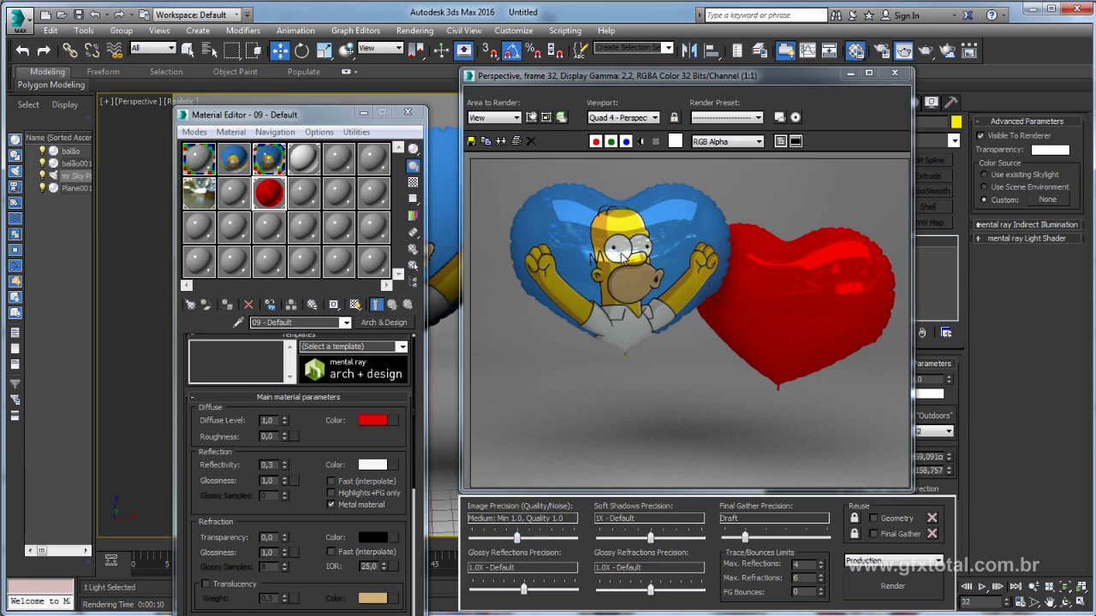
{"action": "left_click", "coordinate": [270, 464]}
{"action": "type", "text": "0,7"}
{"action": "key", "text": "Return"}
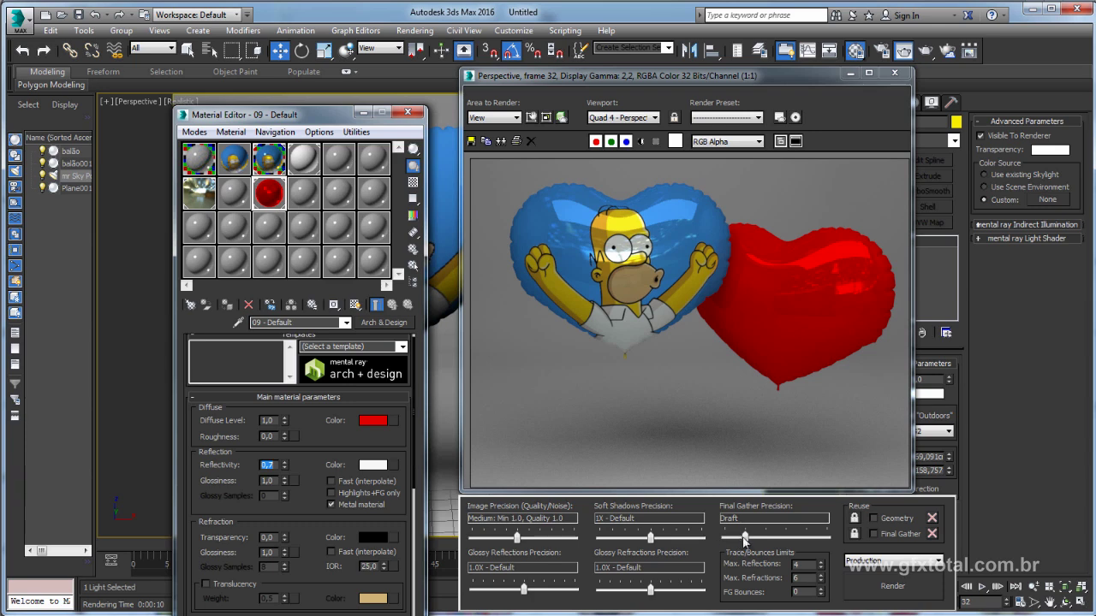
{"action": "left_click_drag", "start_coordinate": [745, 538], "coordinate": [766, 538]}
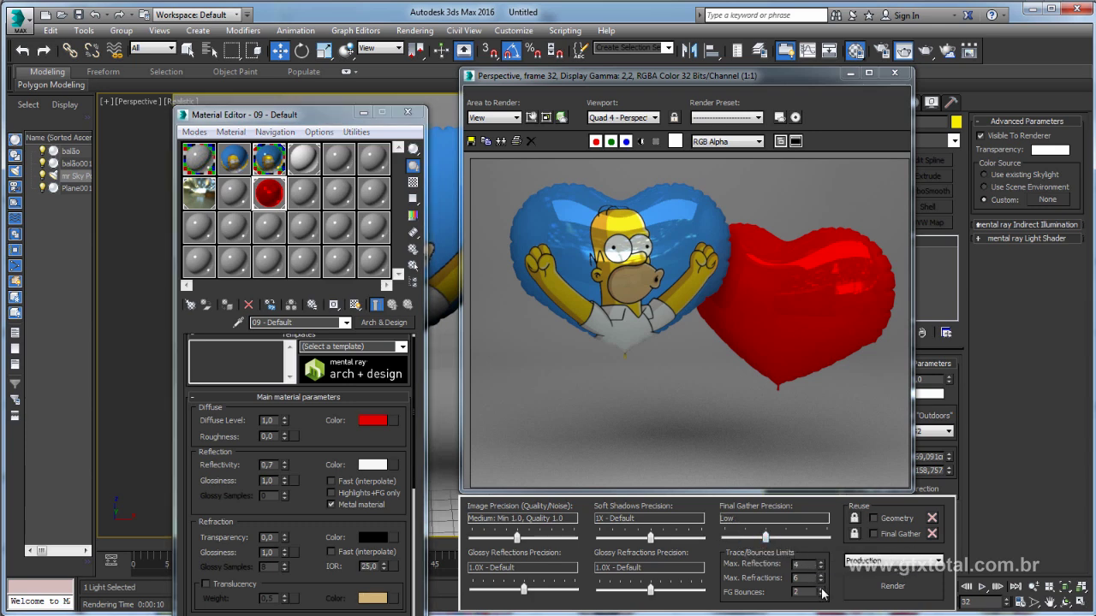
Set the output size to HDTV (video) 1920x1080 and close the render windows
{"action": "left_click", "coordinate": [883, 51]}
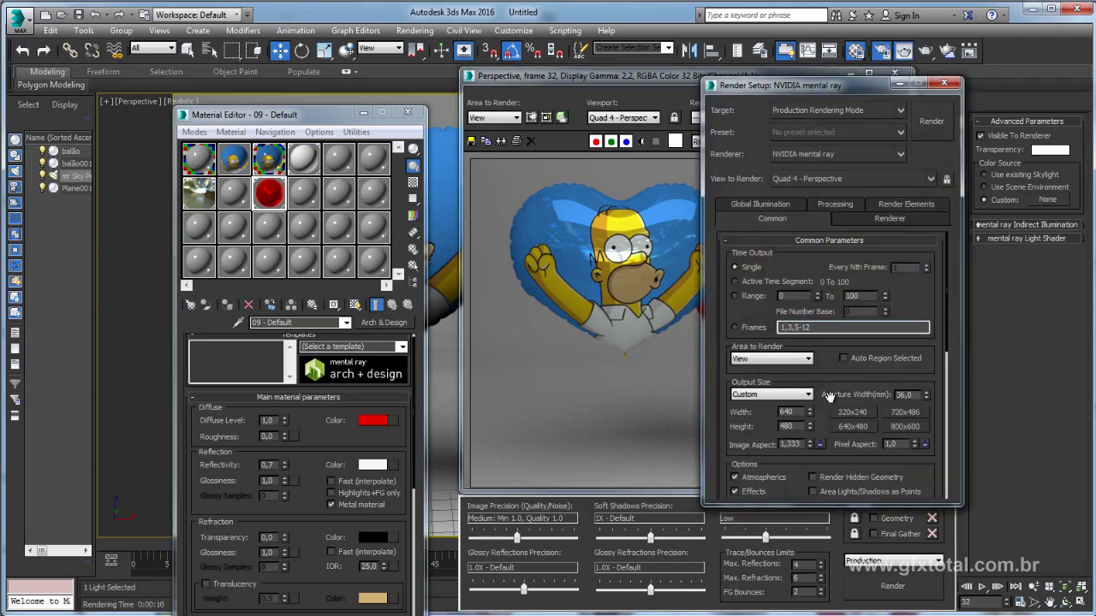
{"action": "left_click", "coordinate": [805, 394]}
{"action": "left_click", "coordinate": [764, 570]}
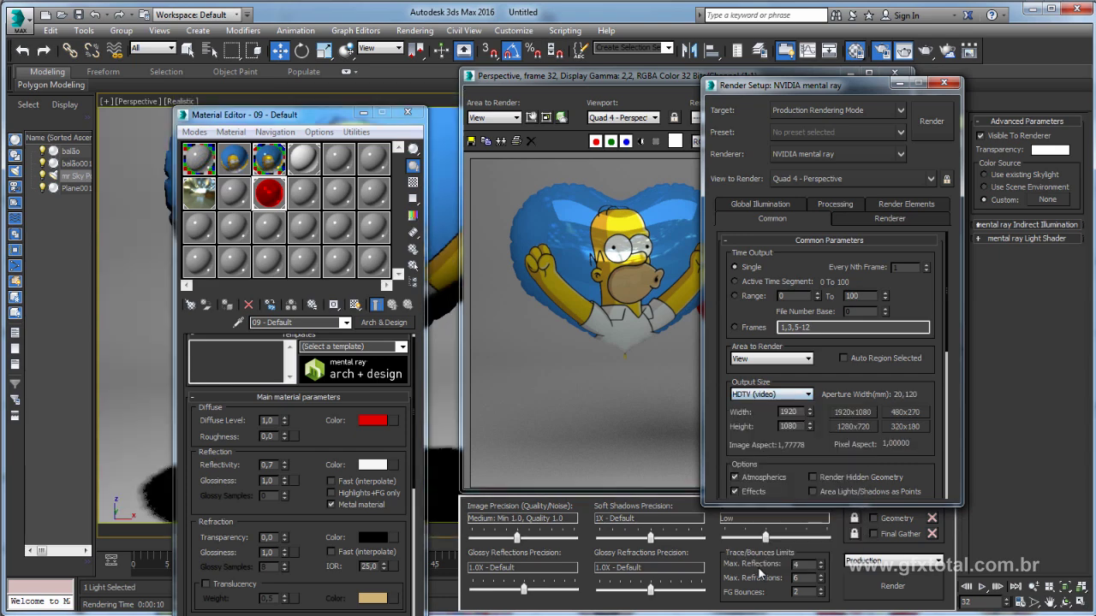
{"action": "left_click", "coordinate": [943, 82]}
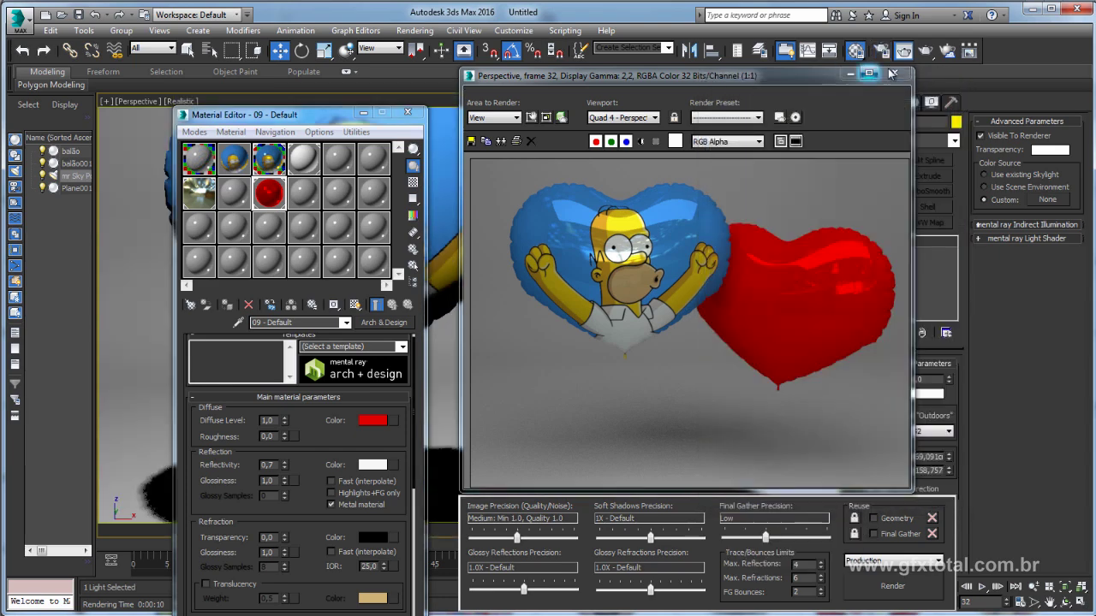
{"action": "left_click", "coordinate": [894, 75]}
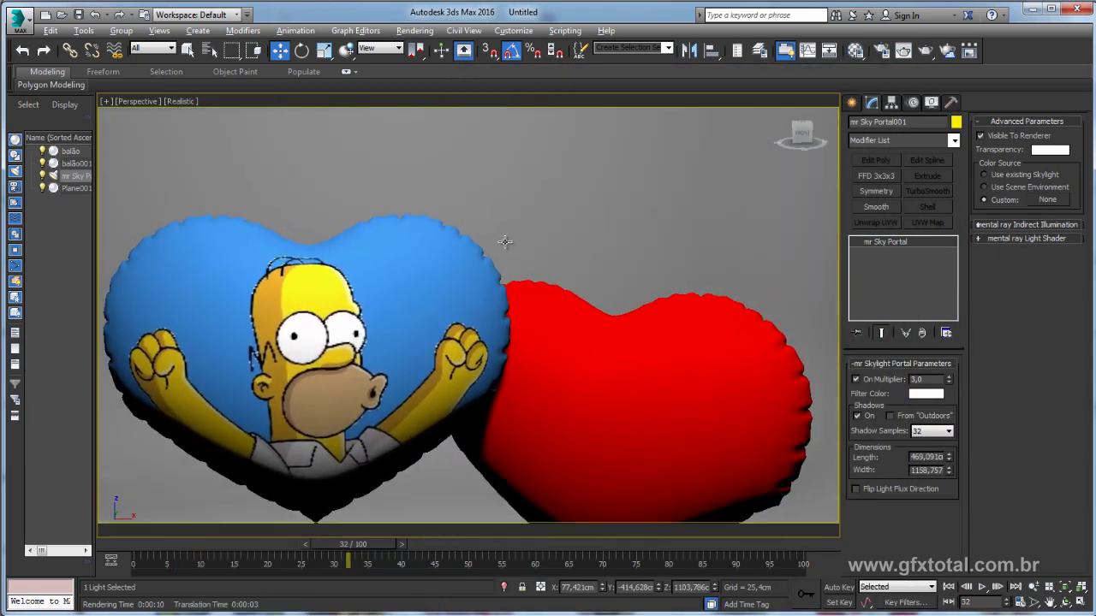
{"action": "mouse_move", "coordinate": [505, 251]}
{"action": "middle_mouse_down"}
{"action": "mouse_move", "coordinate": [573, 261]}
{"action": "mouse_move", "coordinate": [557, 279]}
{"action": "middle_mouse_up"}
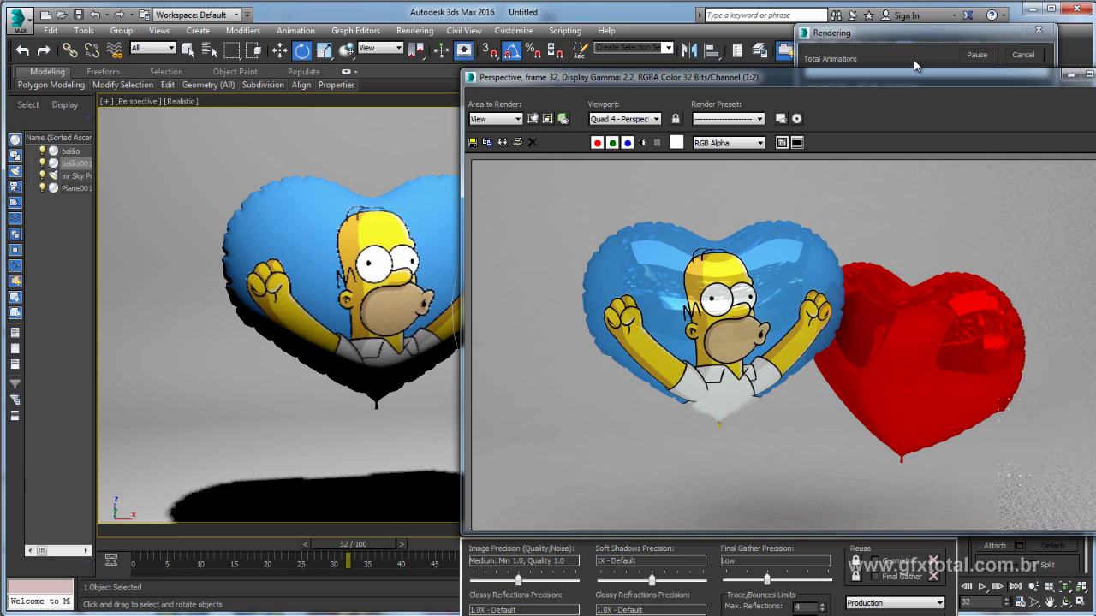
Move the rendered frame window up-left and reposition the Rendering progress dialog while the 1920x1080 render finishes
{"action": "left_click_drag", "start_coordinate": [890, 77], "coordinate": [539, 45]}
{"action": "left_click_drag", "start_coordinate": [871, 32], "coordinate": [869, 115]}
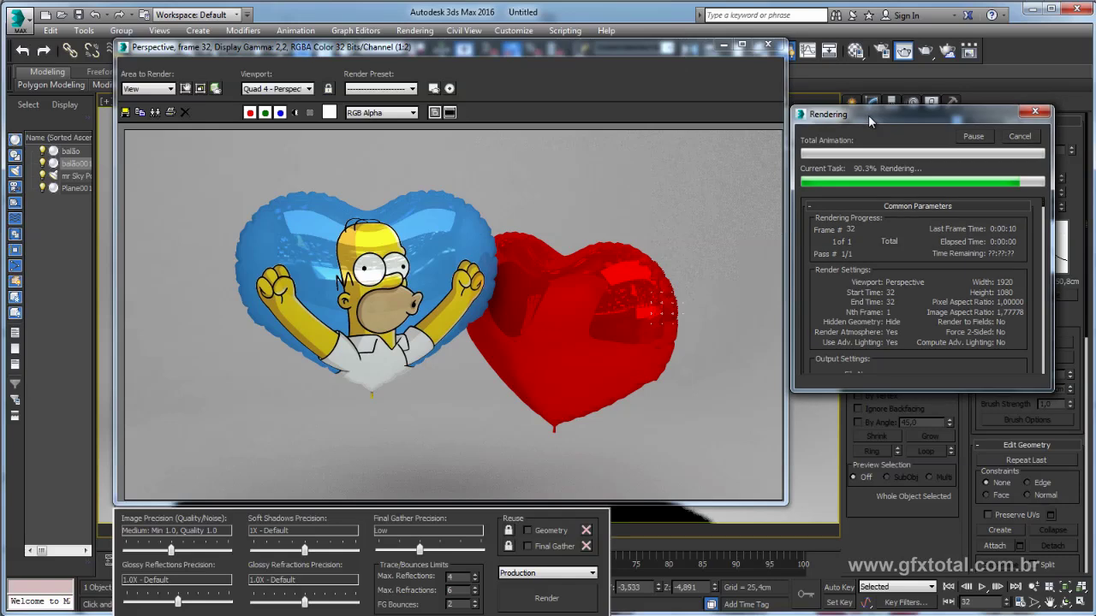